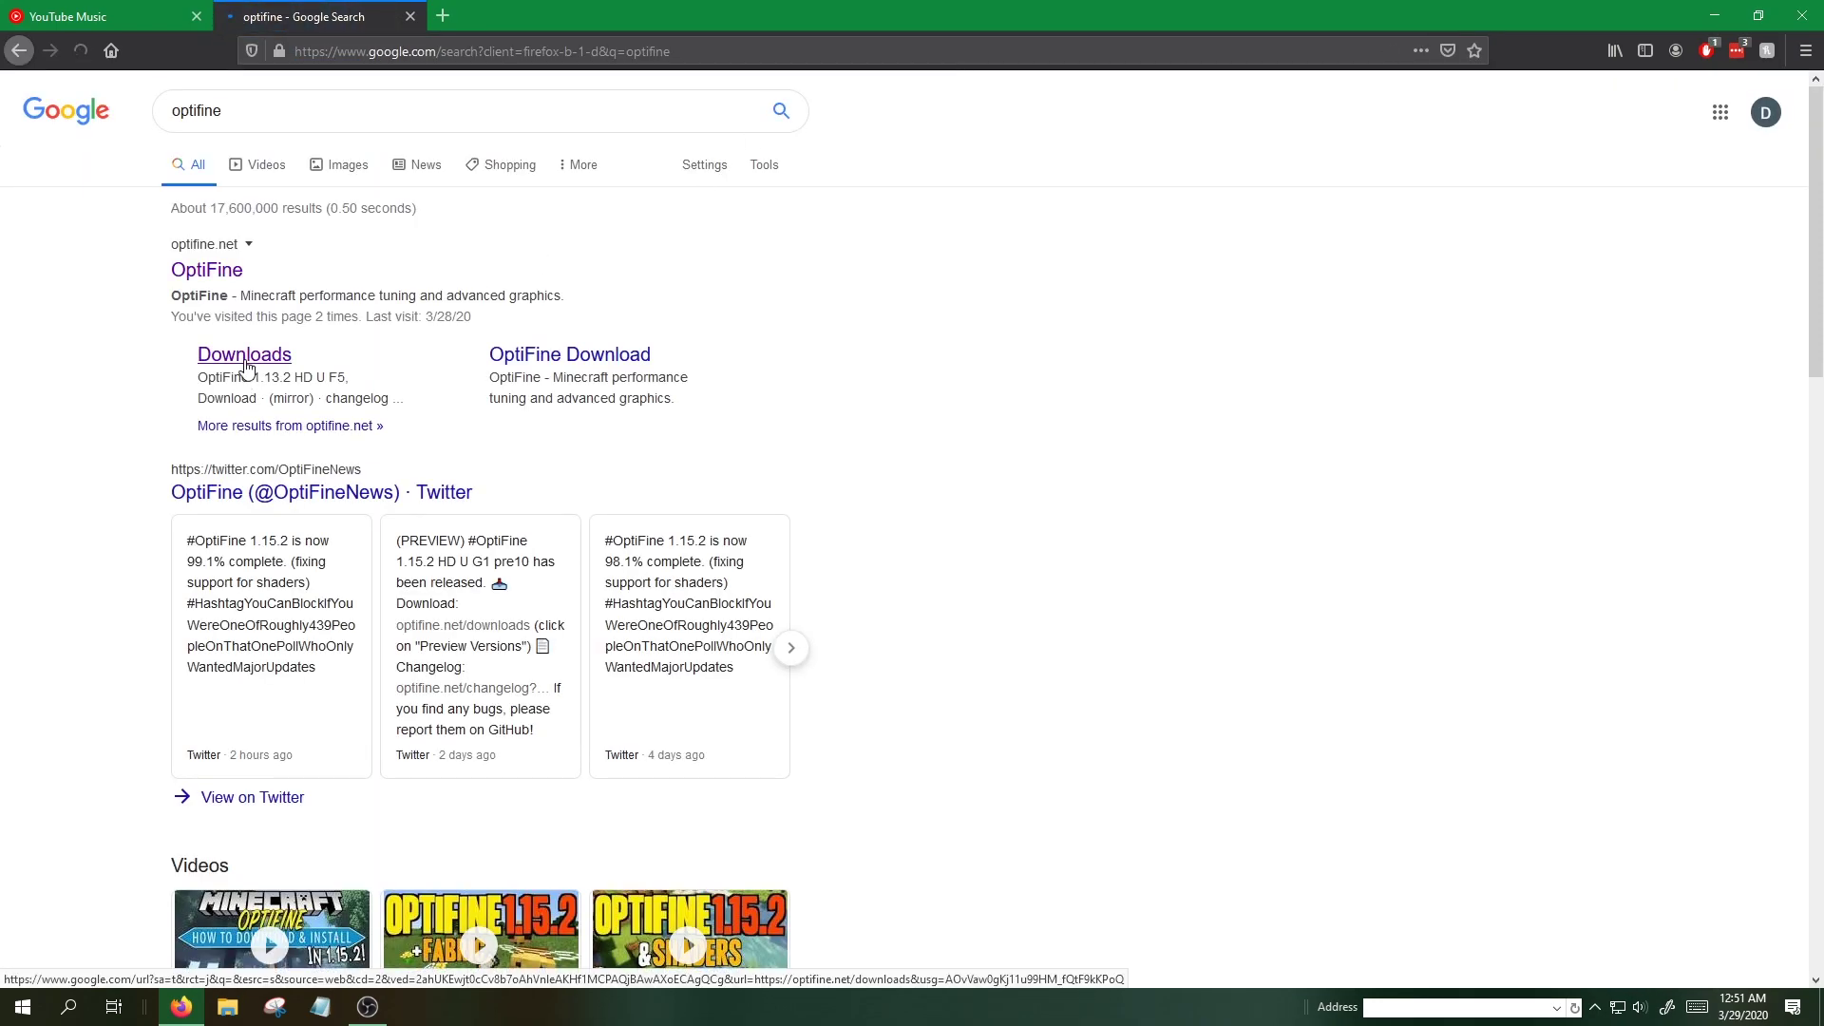
# Step: Open the OptiFine downloads page, expand its preview versions, and view the changelog of OptiFine 1.15.2 HD U G1 pre10
pyautogui.click(245, 366)
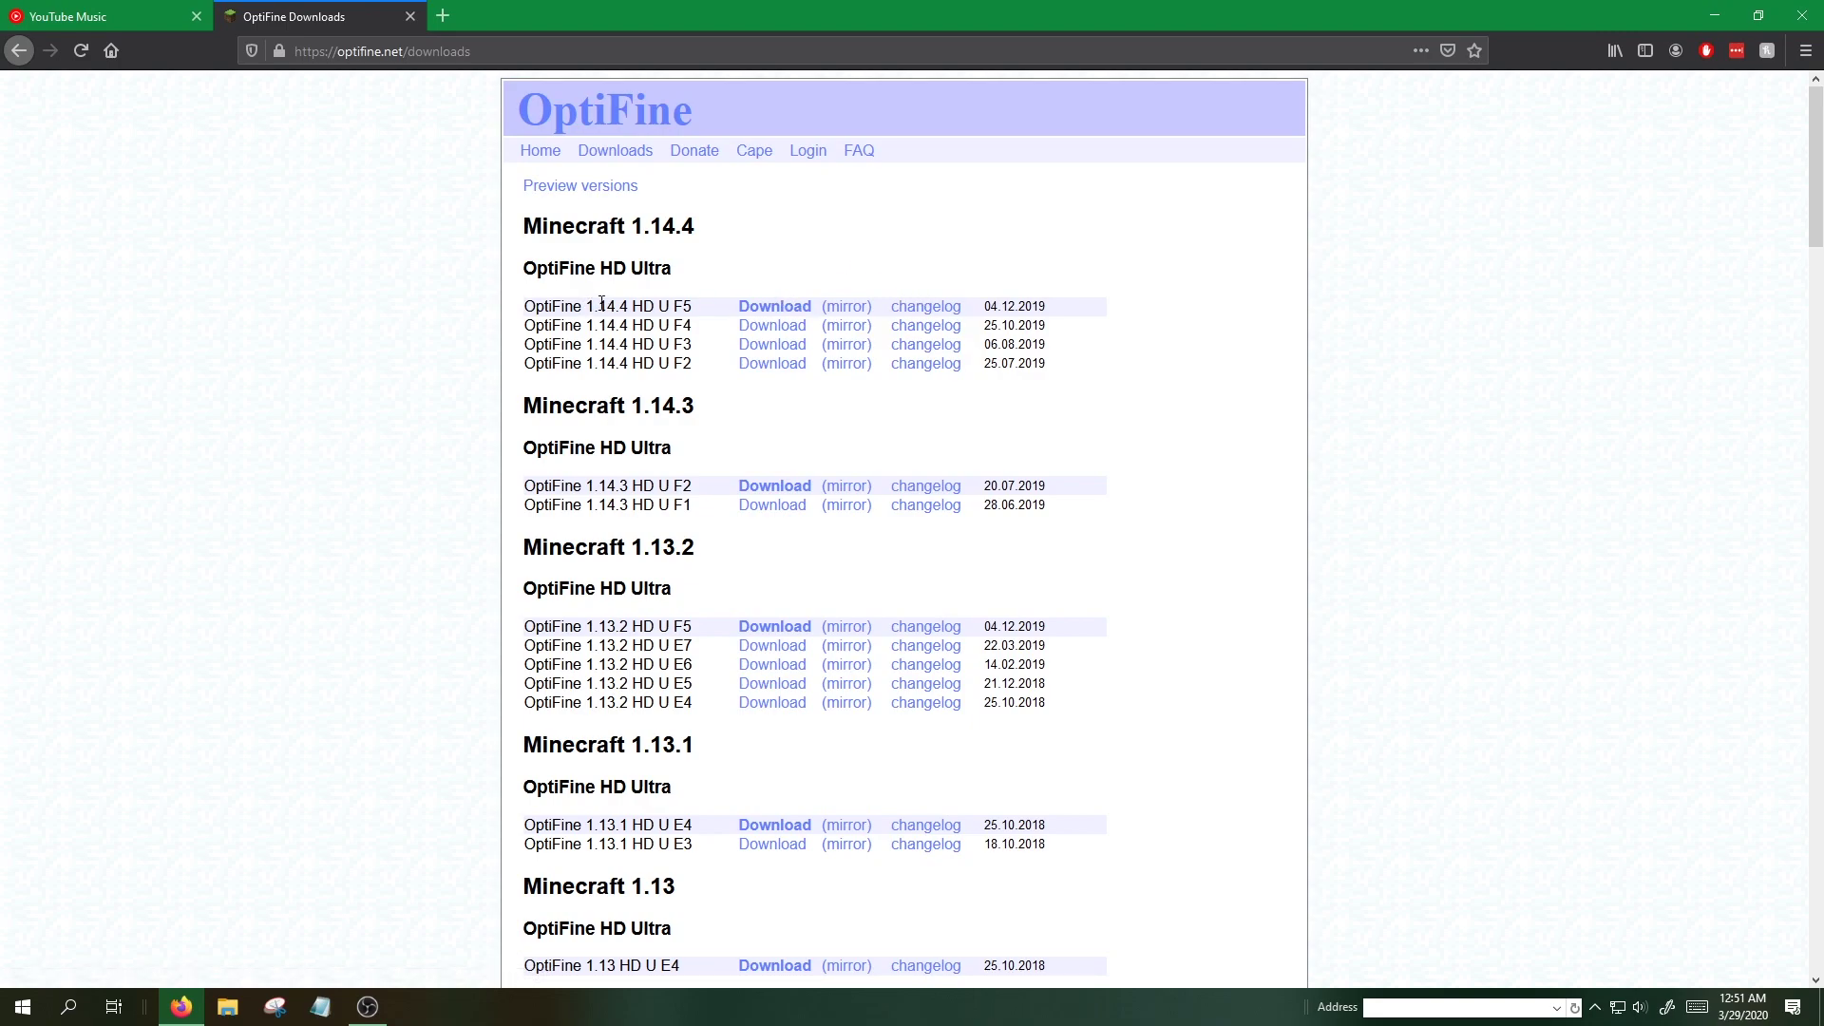
pyautogui.click(560, 187)
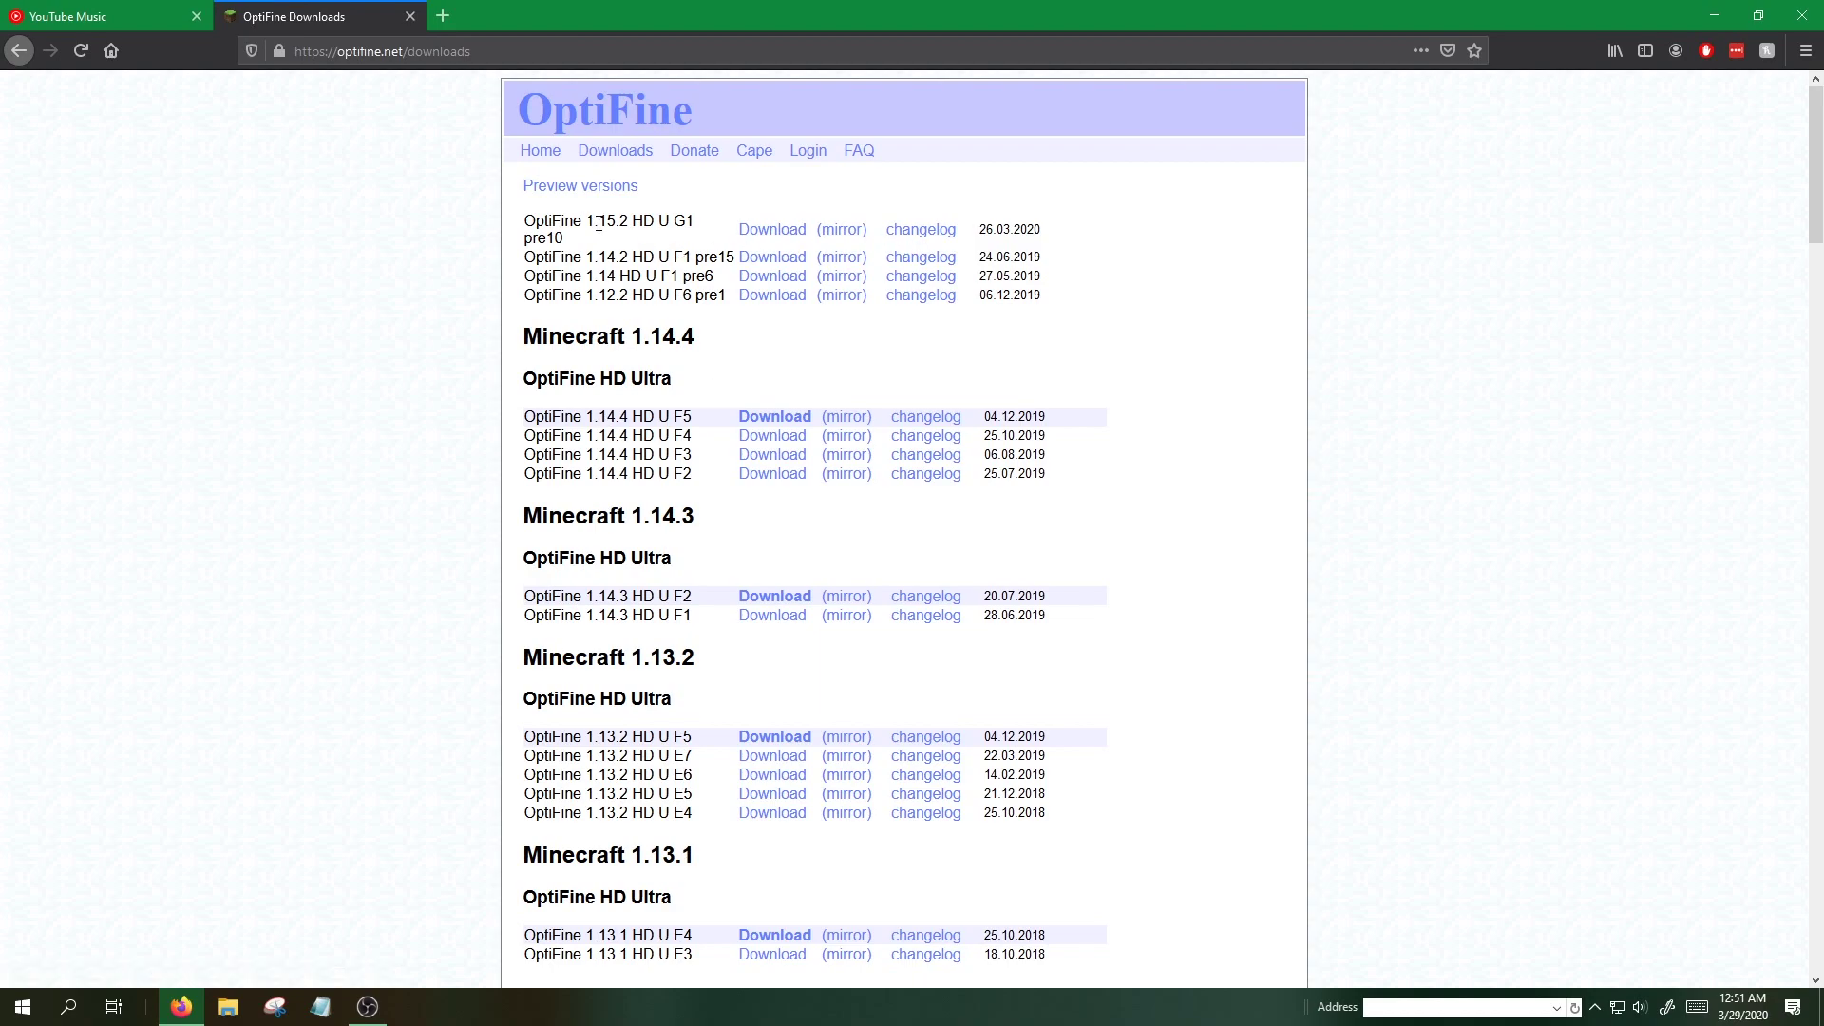
pyautogui.click(924, 232)
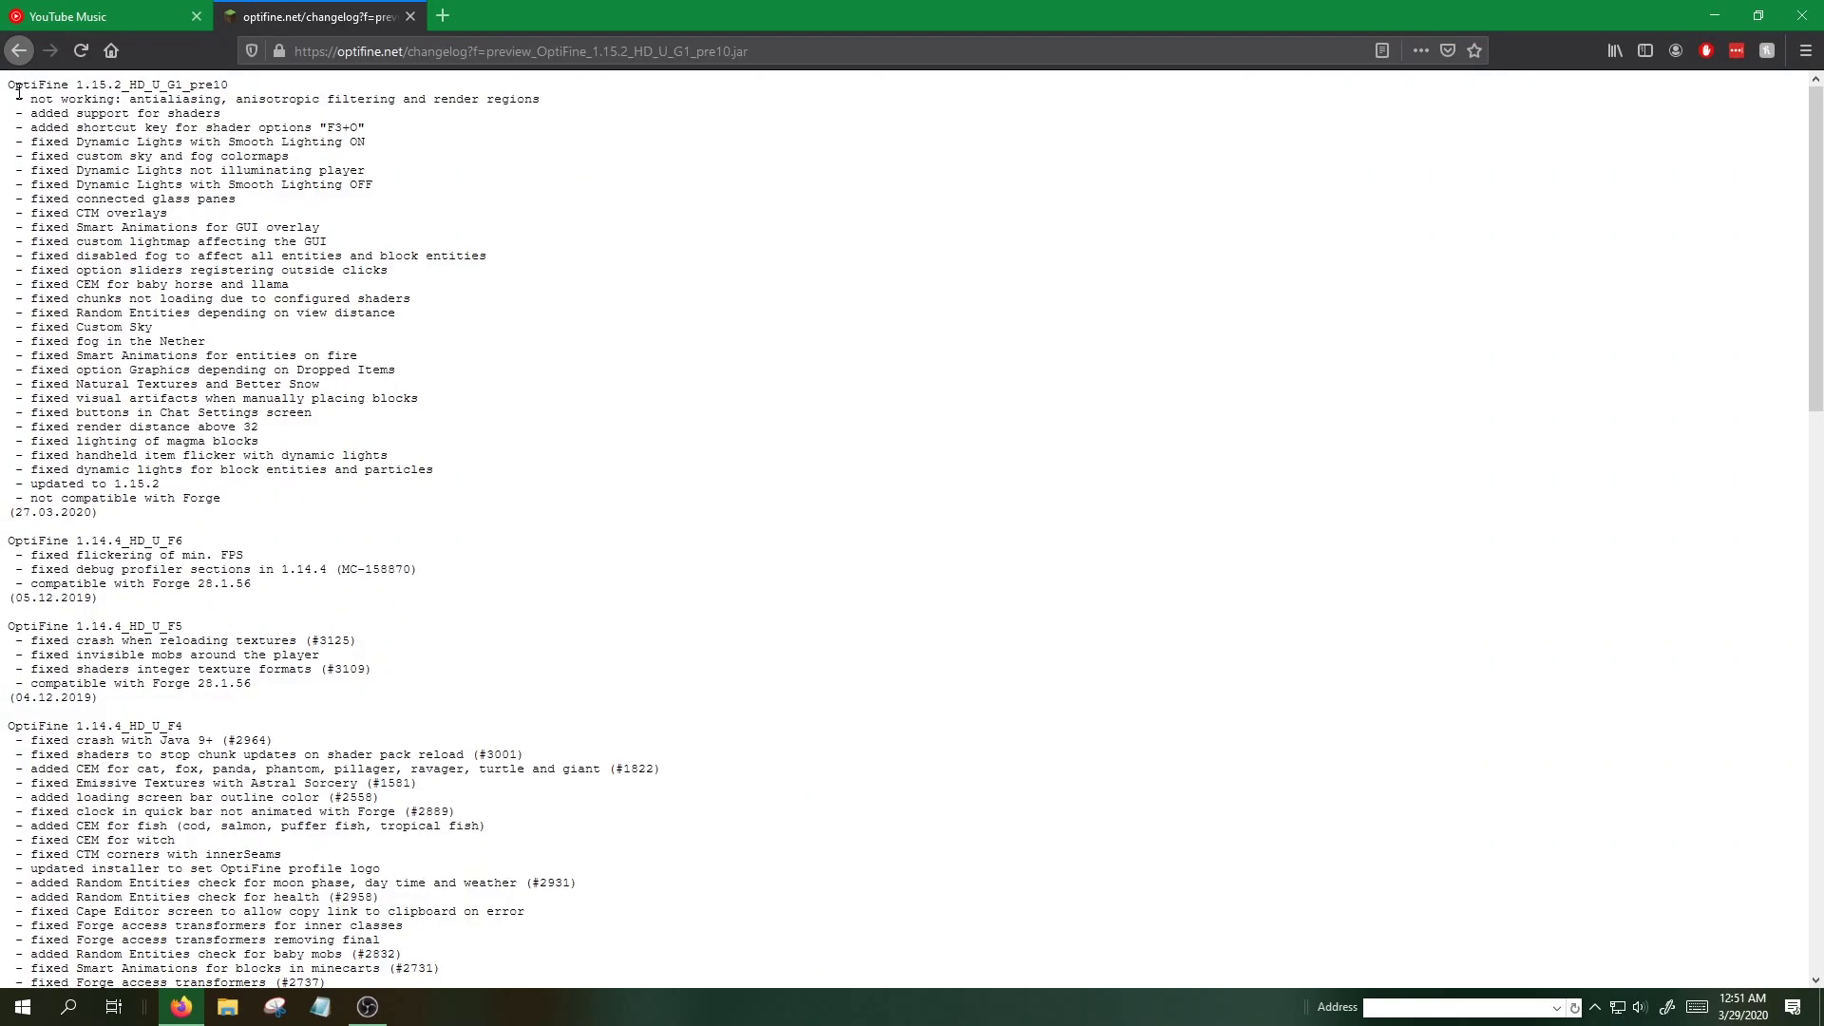
# Step: Check the 1.15.2 preview changelog for its Forge compatibility entry, and return to the OptiFine downloads list
pyautogui.moveTo(80, 84); pyautogui.dragTo(124, 83)
pyautogui.click(123, 83)
pyautogui.moveTo(220, 498); pyautogui.dragTo(30, 497)
pyautogui.click(190, 503)
pyautogui.scroll(-10, 904, 297)
pyautogui.hotkey('alt', 'Left')
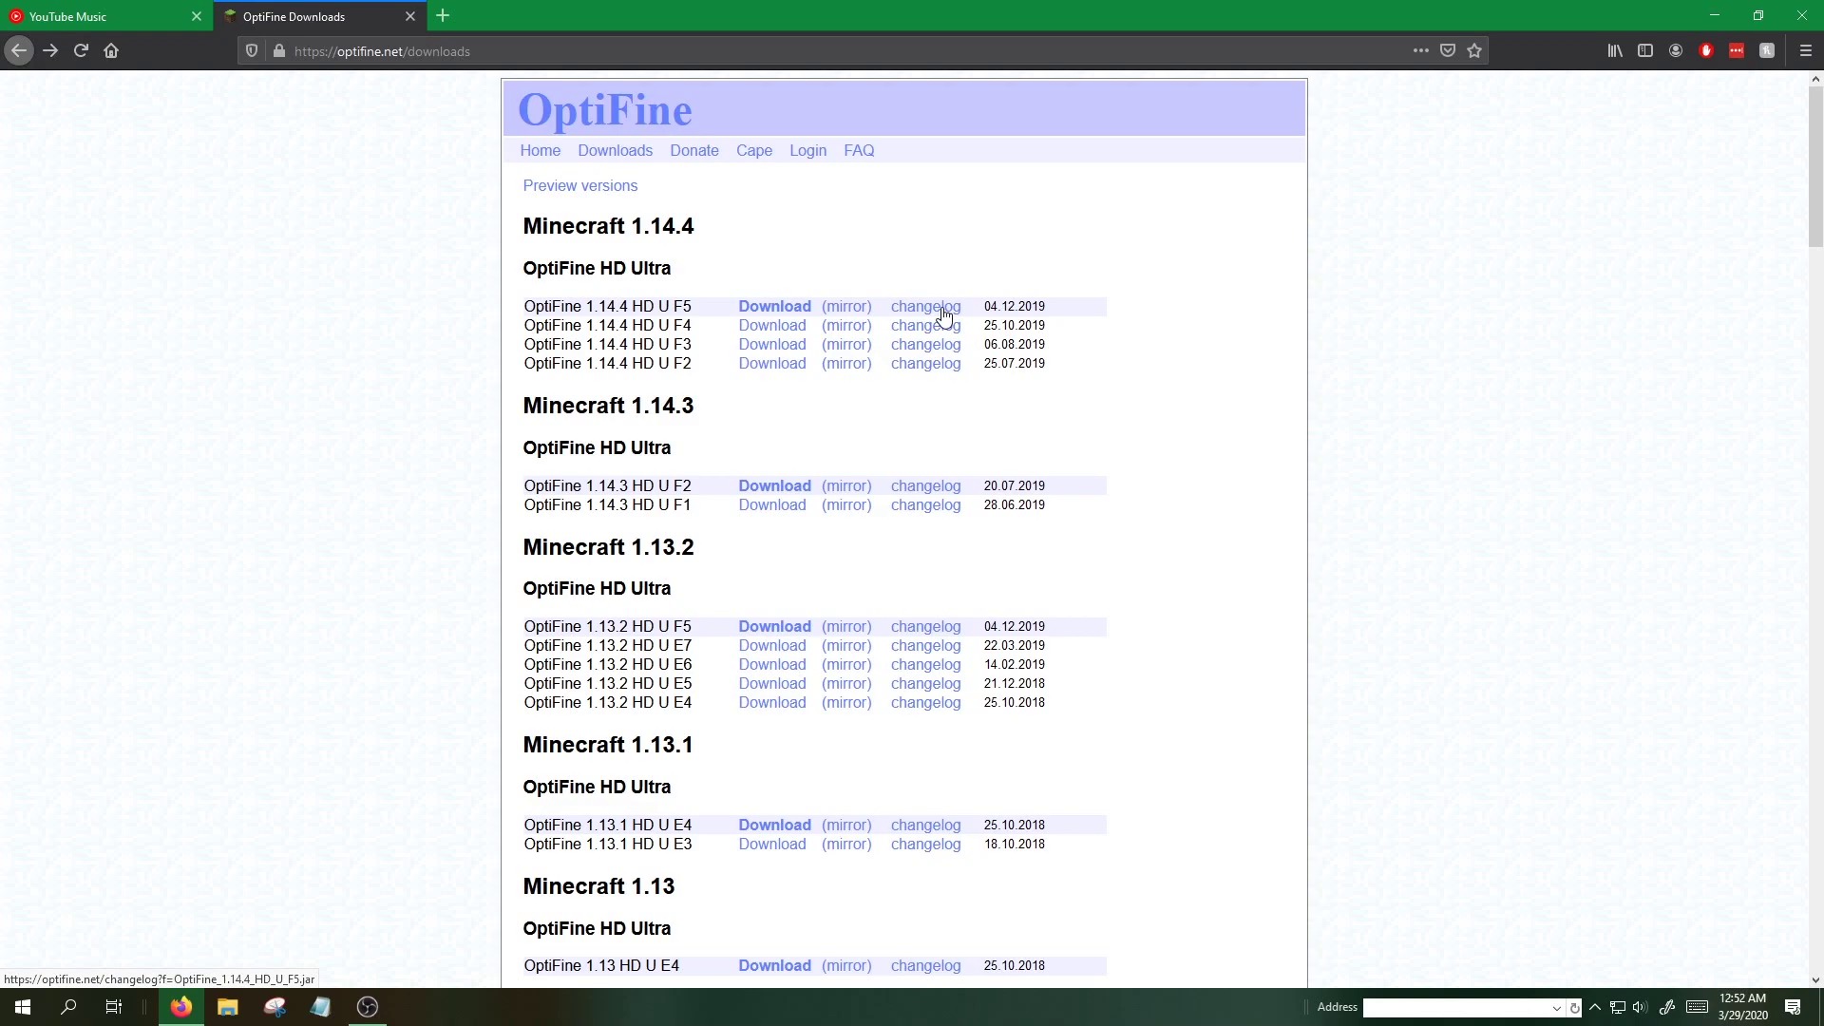
# Step: Copy the compatible Forge version from the OptiFine 1.14.4 HD U F5 changelog into a Notepad note as "Forge: 28.1.56"
pyautogui.click(945, 316)
pyautogui.moveTo(100, 158); pyautogui.dragTo(2, 88)
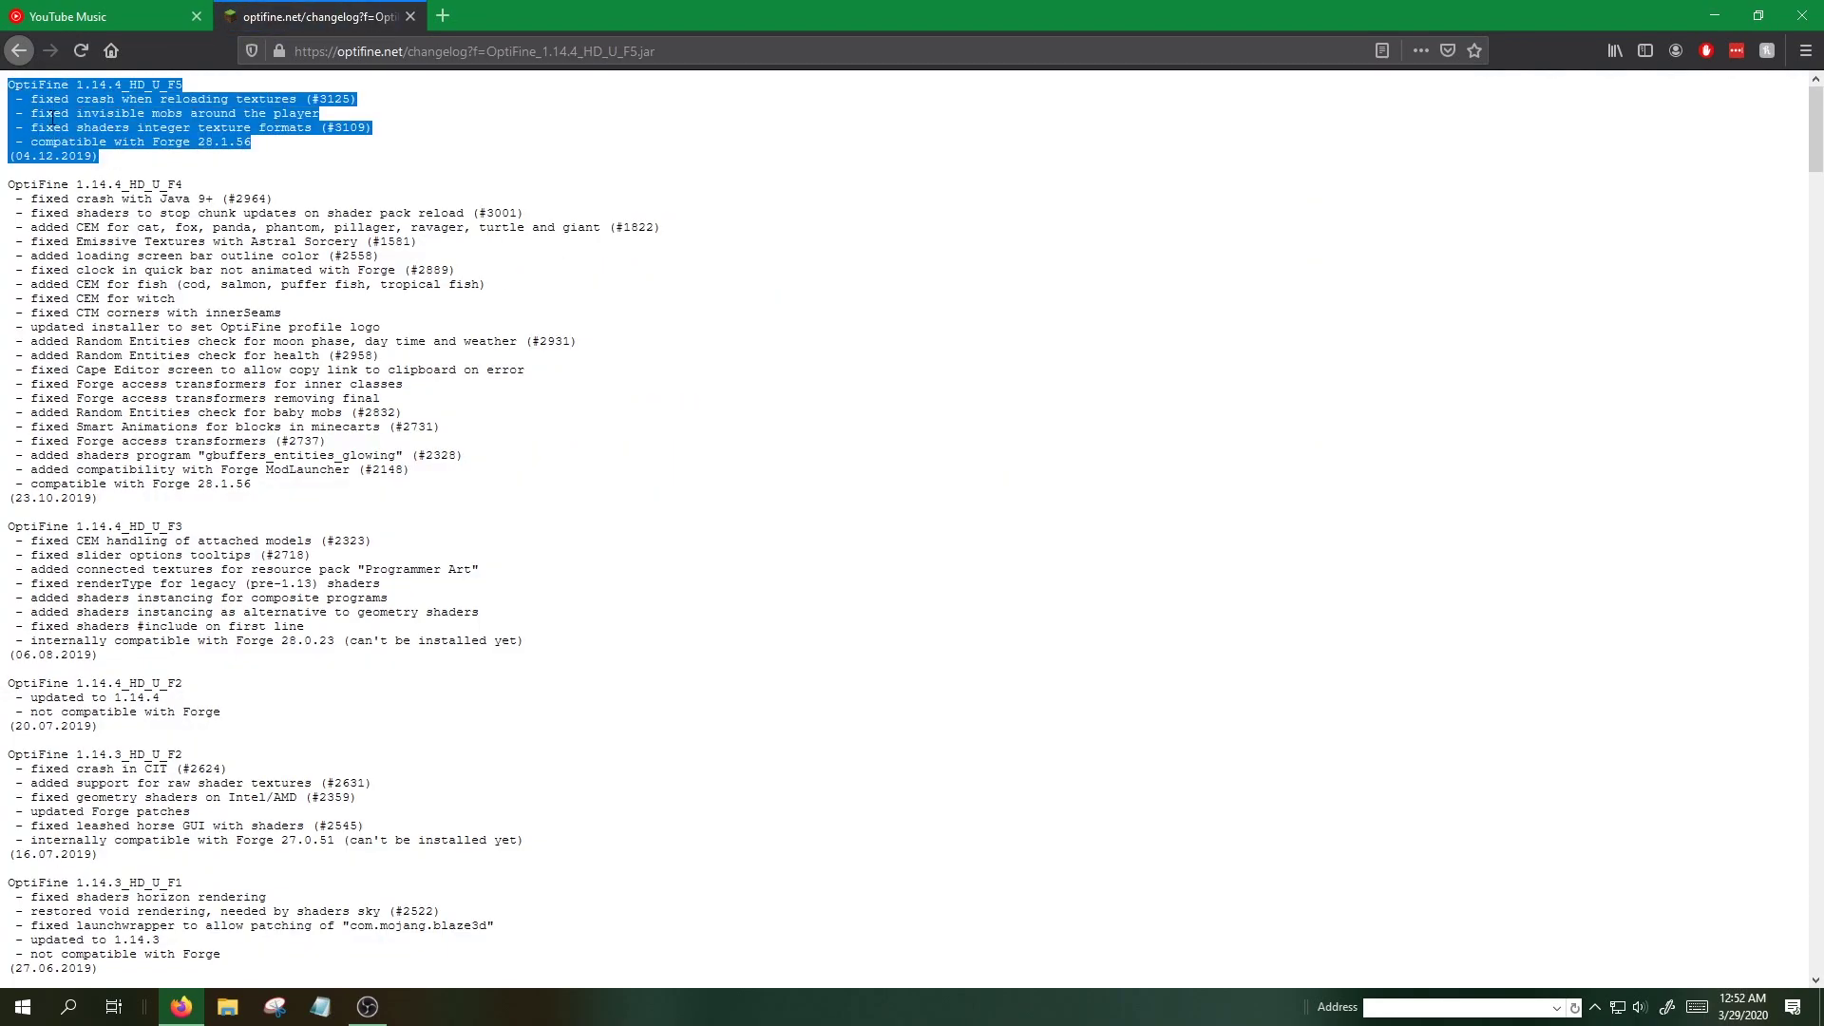
pyautogui.moveTo(255, 143); pyautogui.dragTo(196, 144)
pyautogui.hotkey('ctrl', 'c')
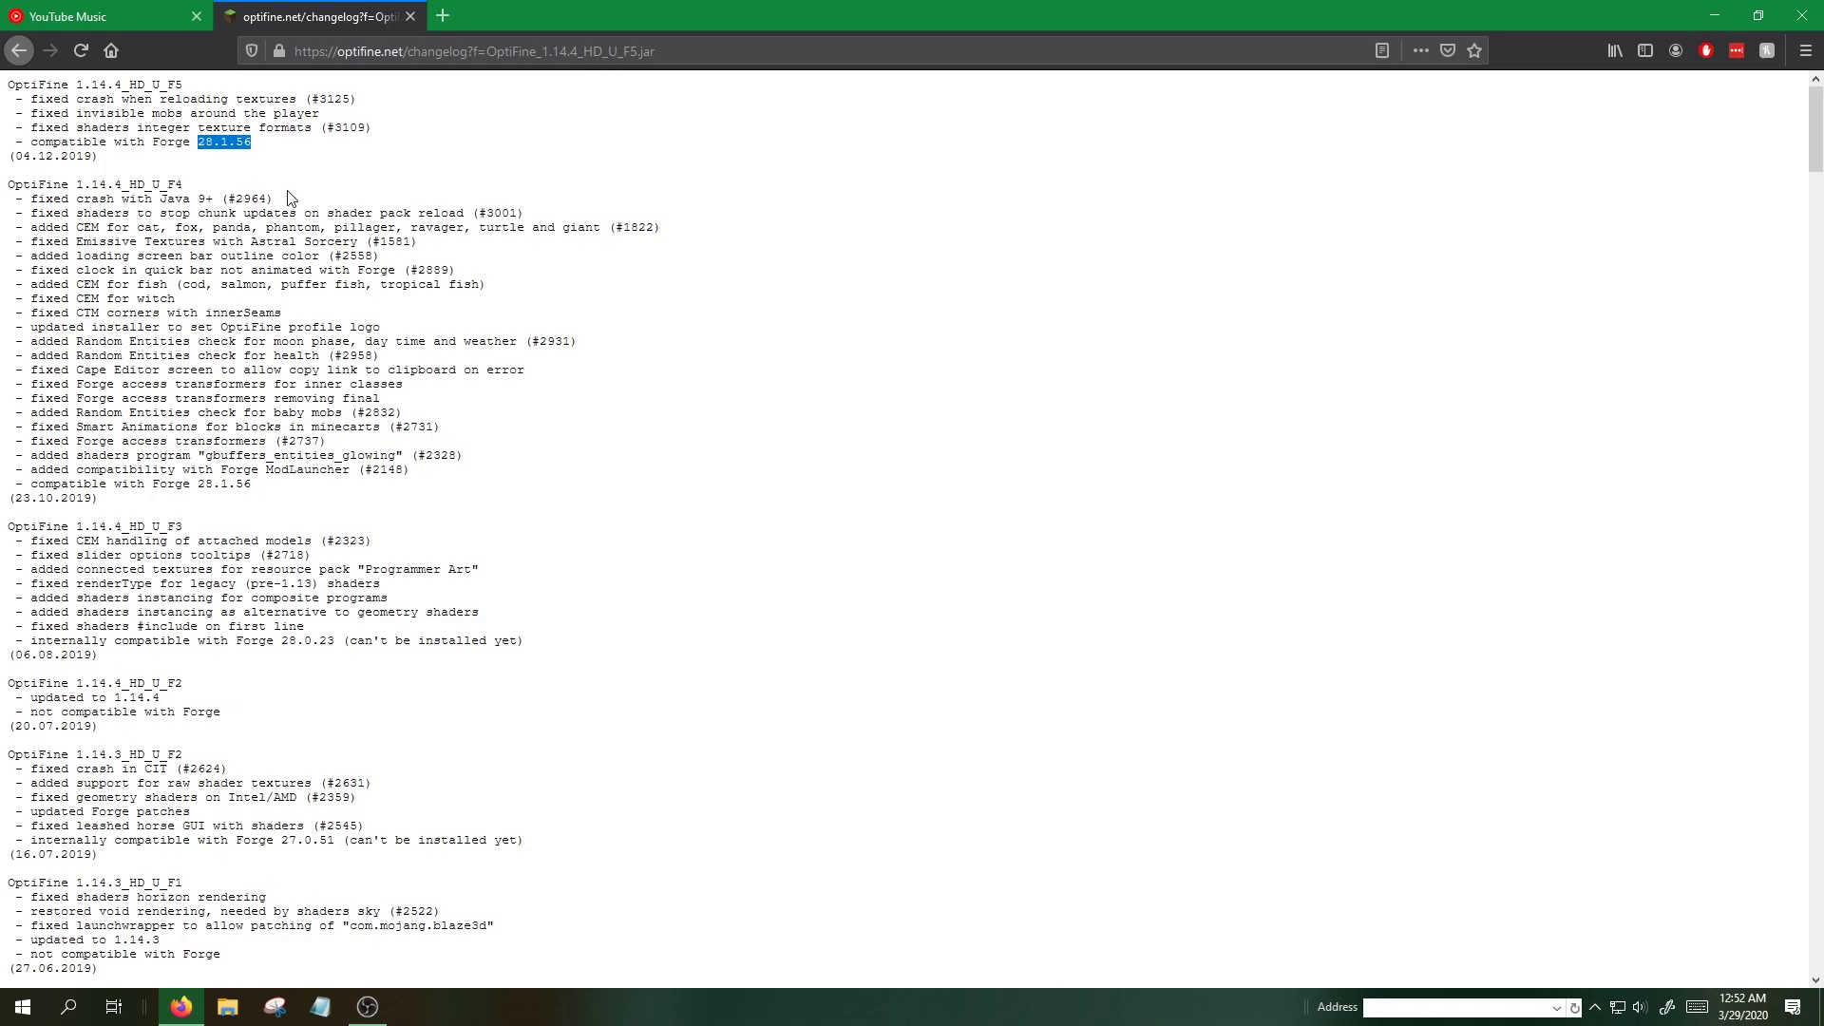
pyautogui.click(320, 1006)
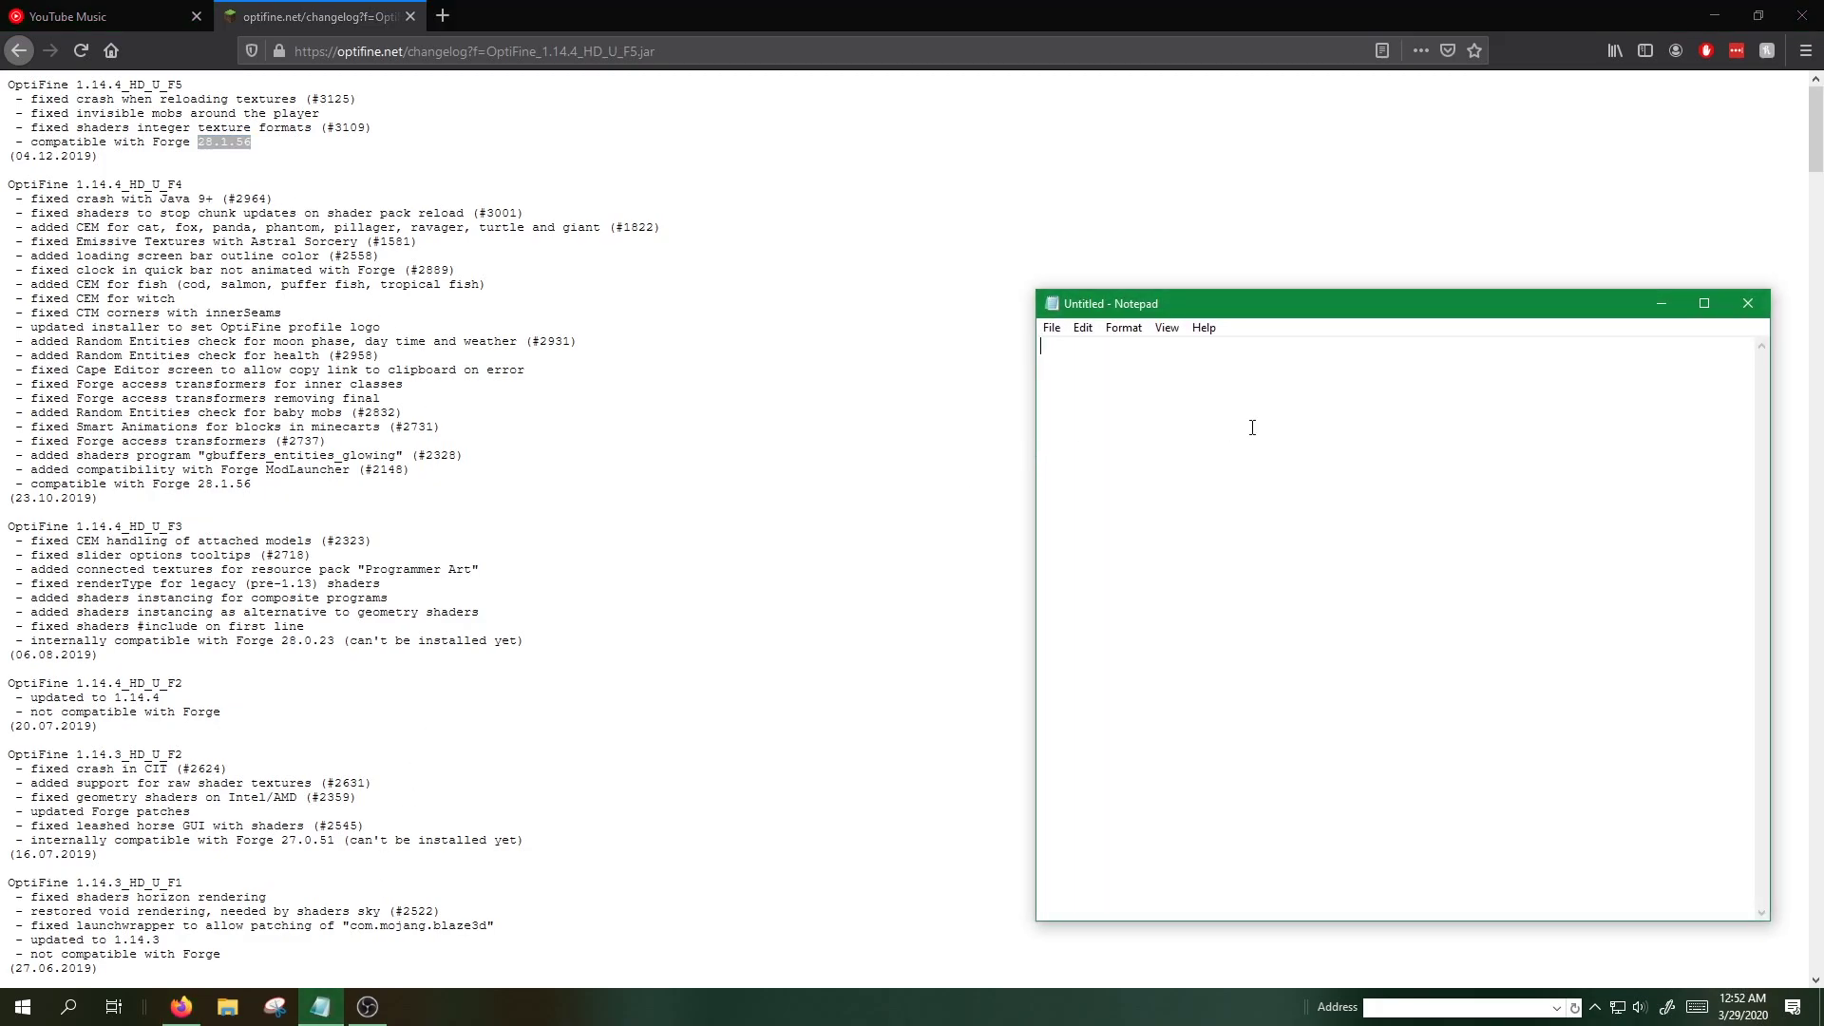
pyautogui.write('Forge:')
pyautogui.hotkey('ctrl', 'v')
# Step: Copy the changelog's OptiFine version heading onto the note's second line and add a colon, giving "OptiFine: 1.14.4_HD_U_F5"
pyautogui.moveTo(202, 91); pyautogui.dragTo(2, 90)
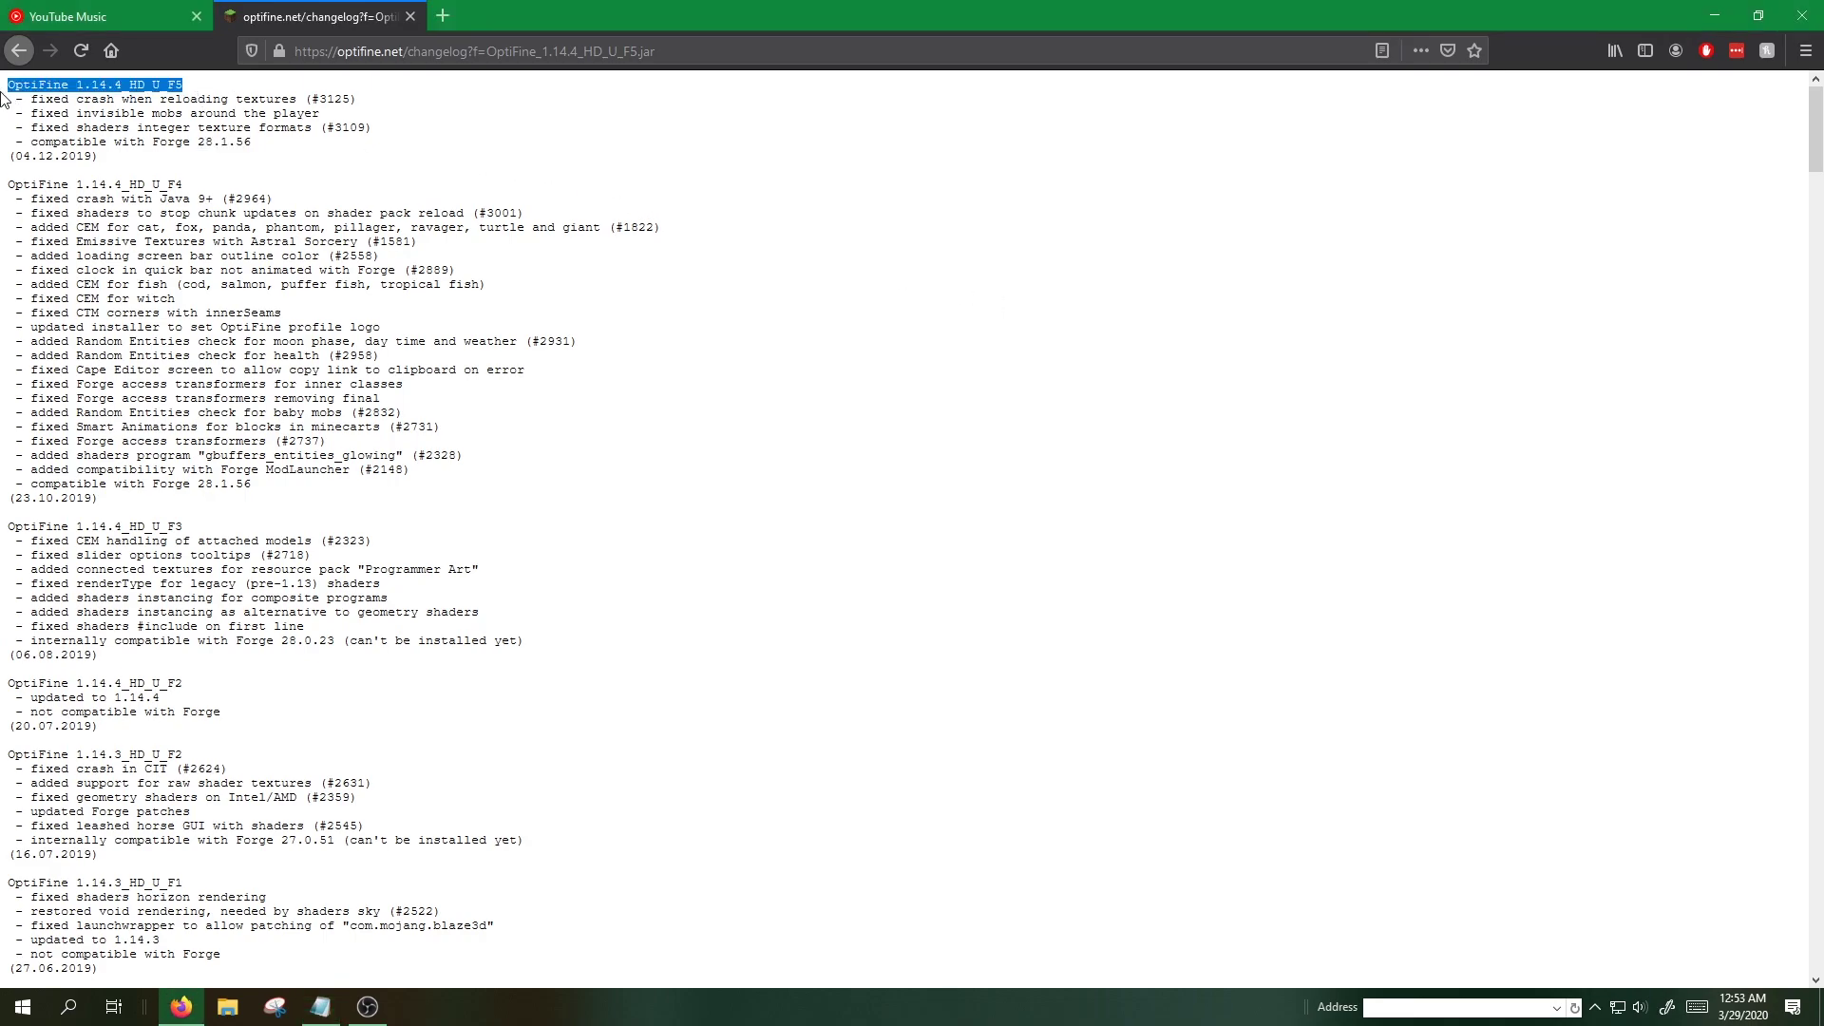
pyautogui.hotkey('ctrl', 'c')
pyautogui.hotkey('alt', 'Tab')
pyautogui.press('Return')
pyautogui.hotkey('ctrl', 'v')
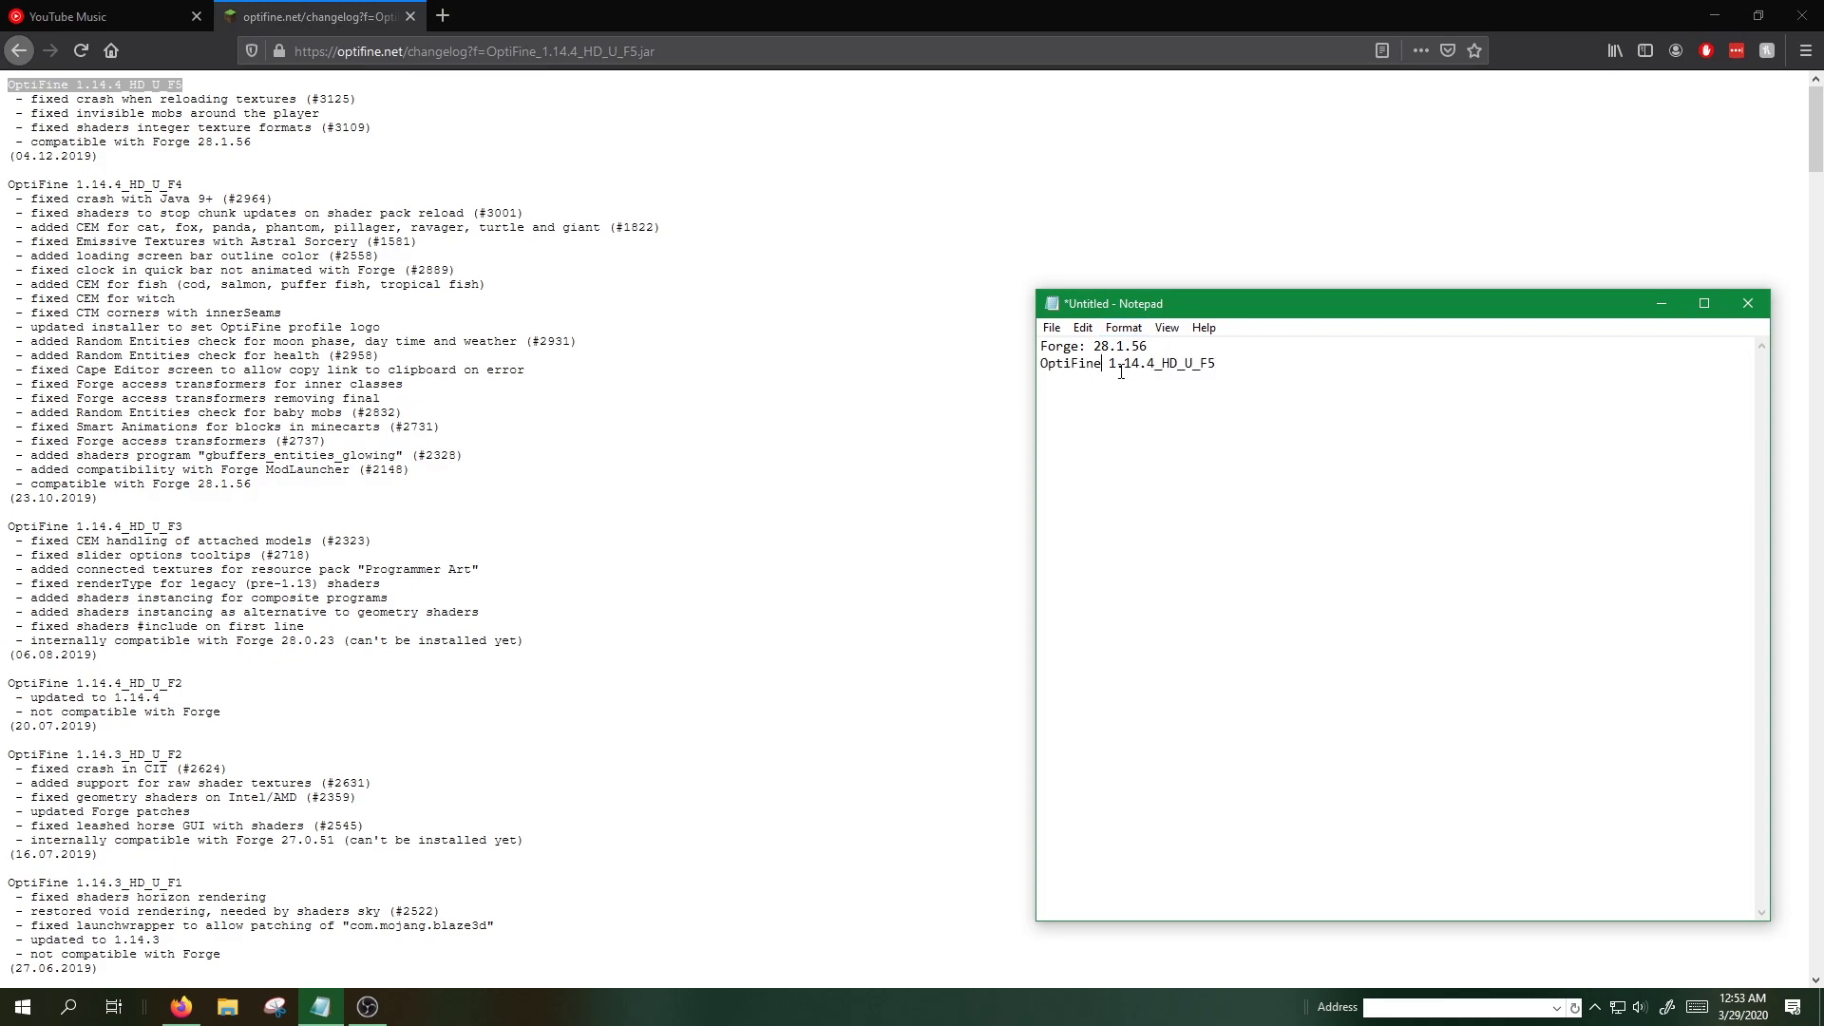
pyautogui.click(1109, 365)
pyautogui.write(':')
# Step: Return to the OptiFine downloads list, check the noted Minecraft version, and open the download for OptiFine 1.14.4 HD U F5
pyautogui.click(19, 50)
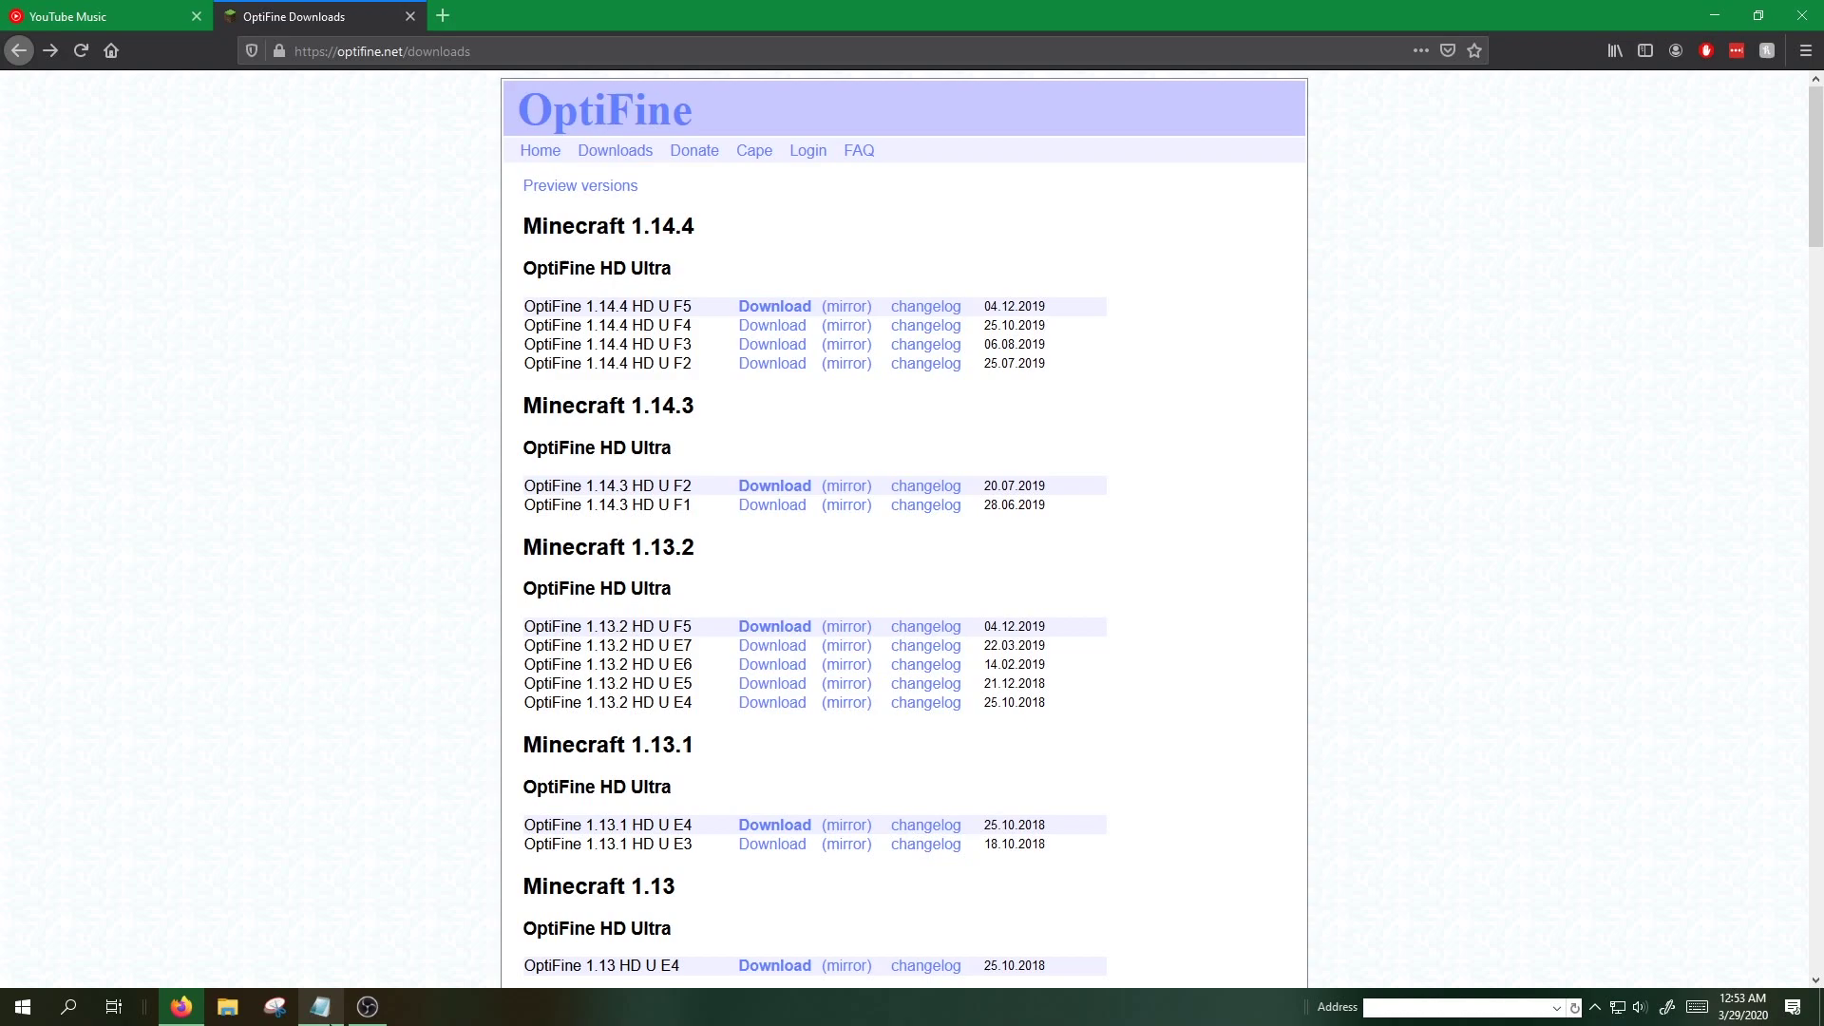
pyautogui.click(320, 1007)
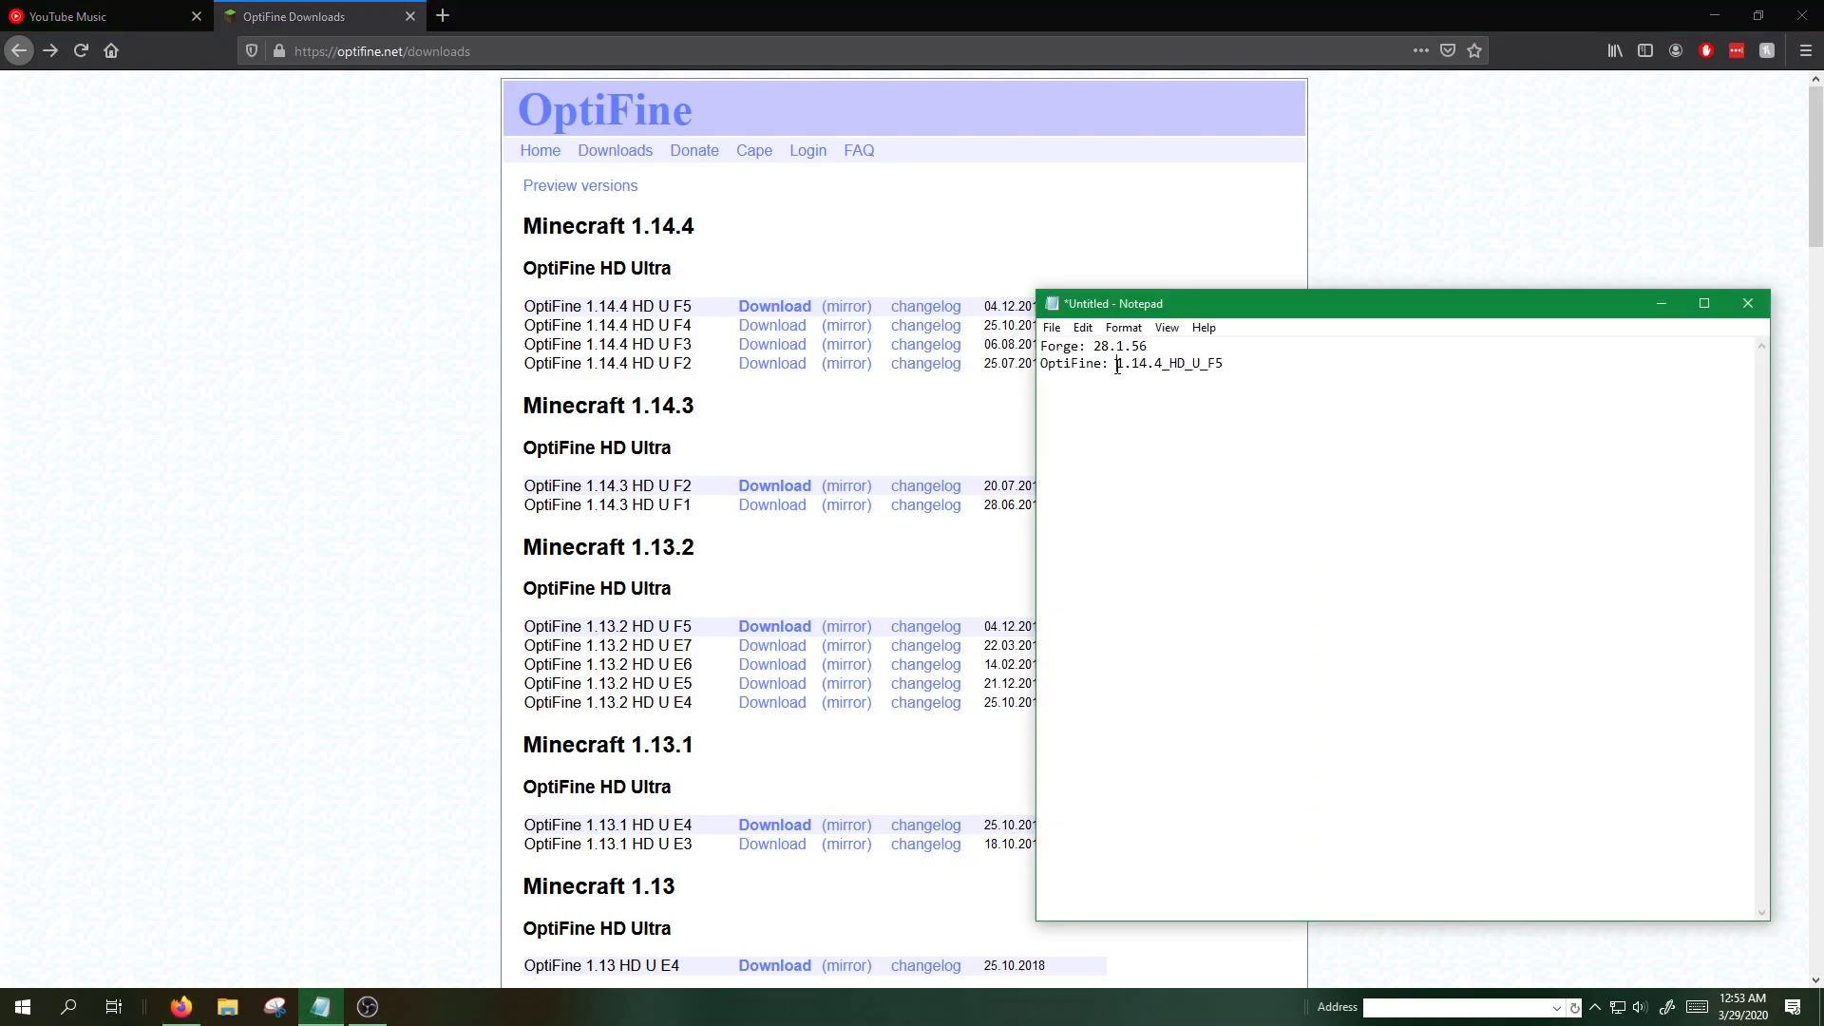
pyautogui.moveTo(1117, 365); pyautogui.dragTo(1171, 366)
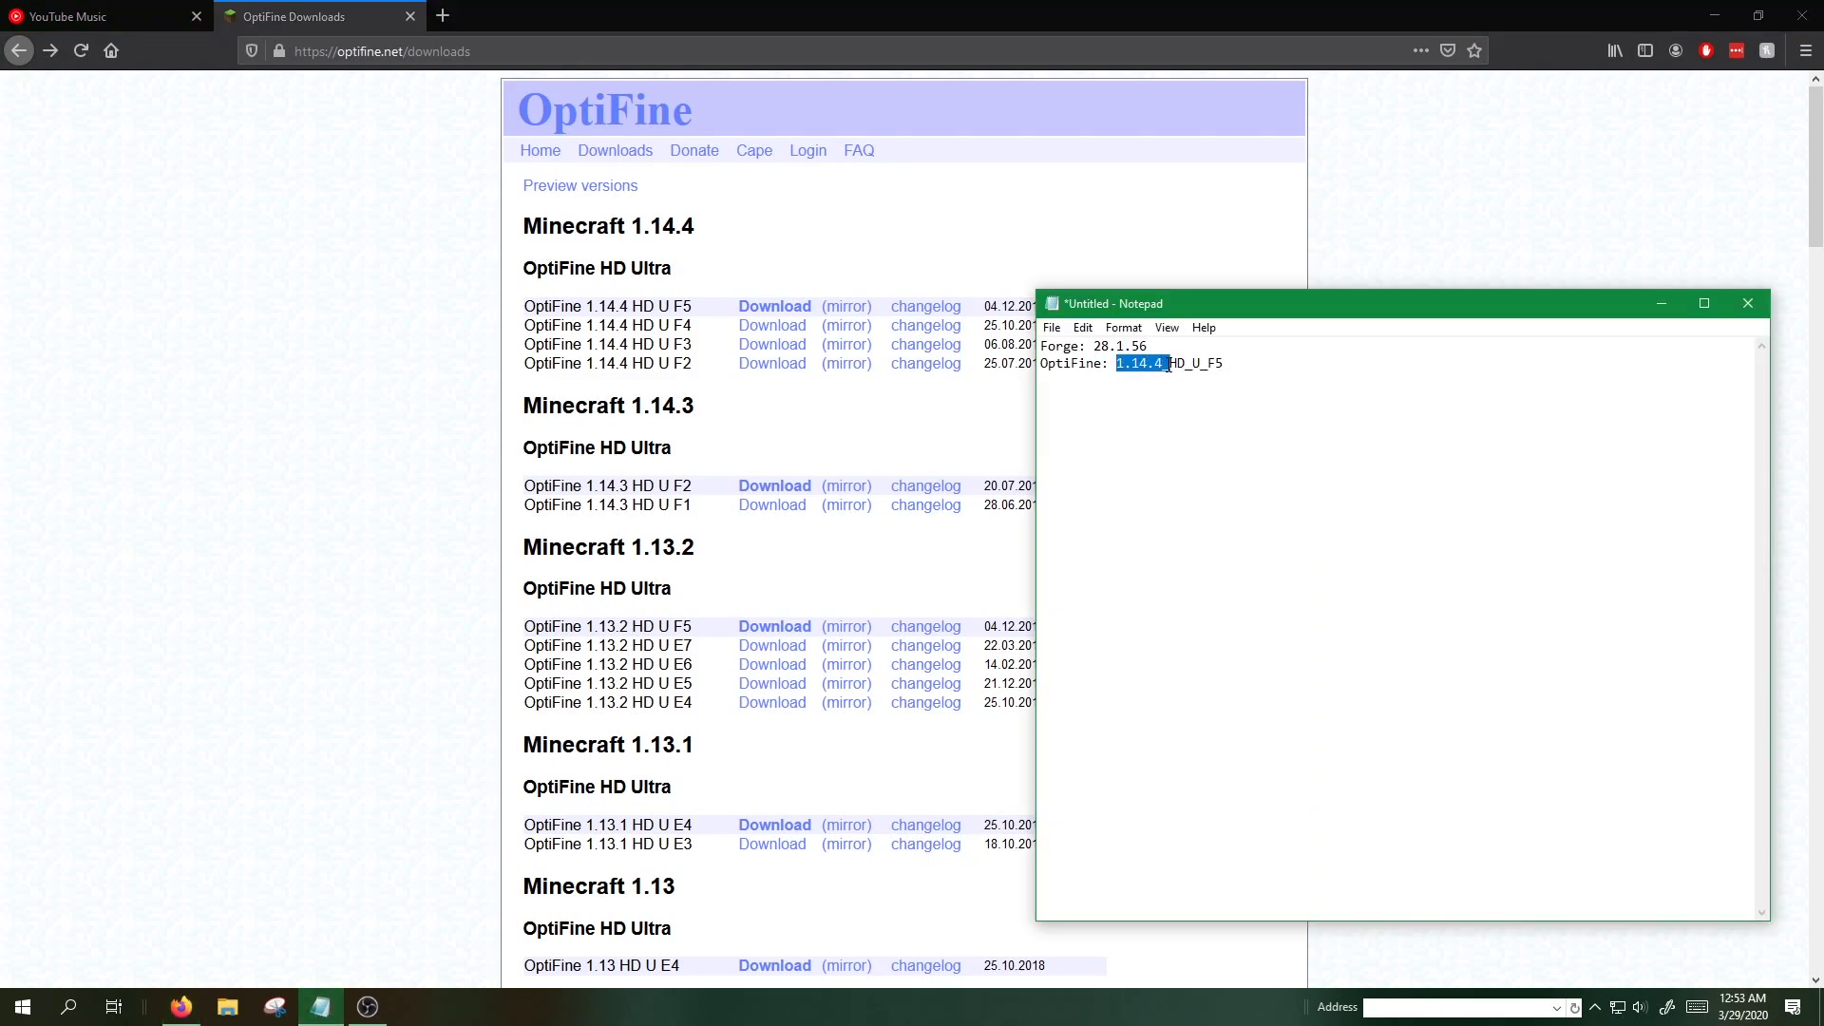
pyautogui.click(777, 309)
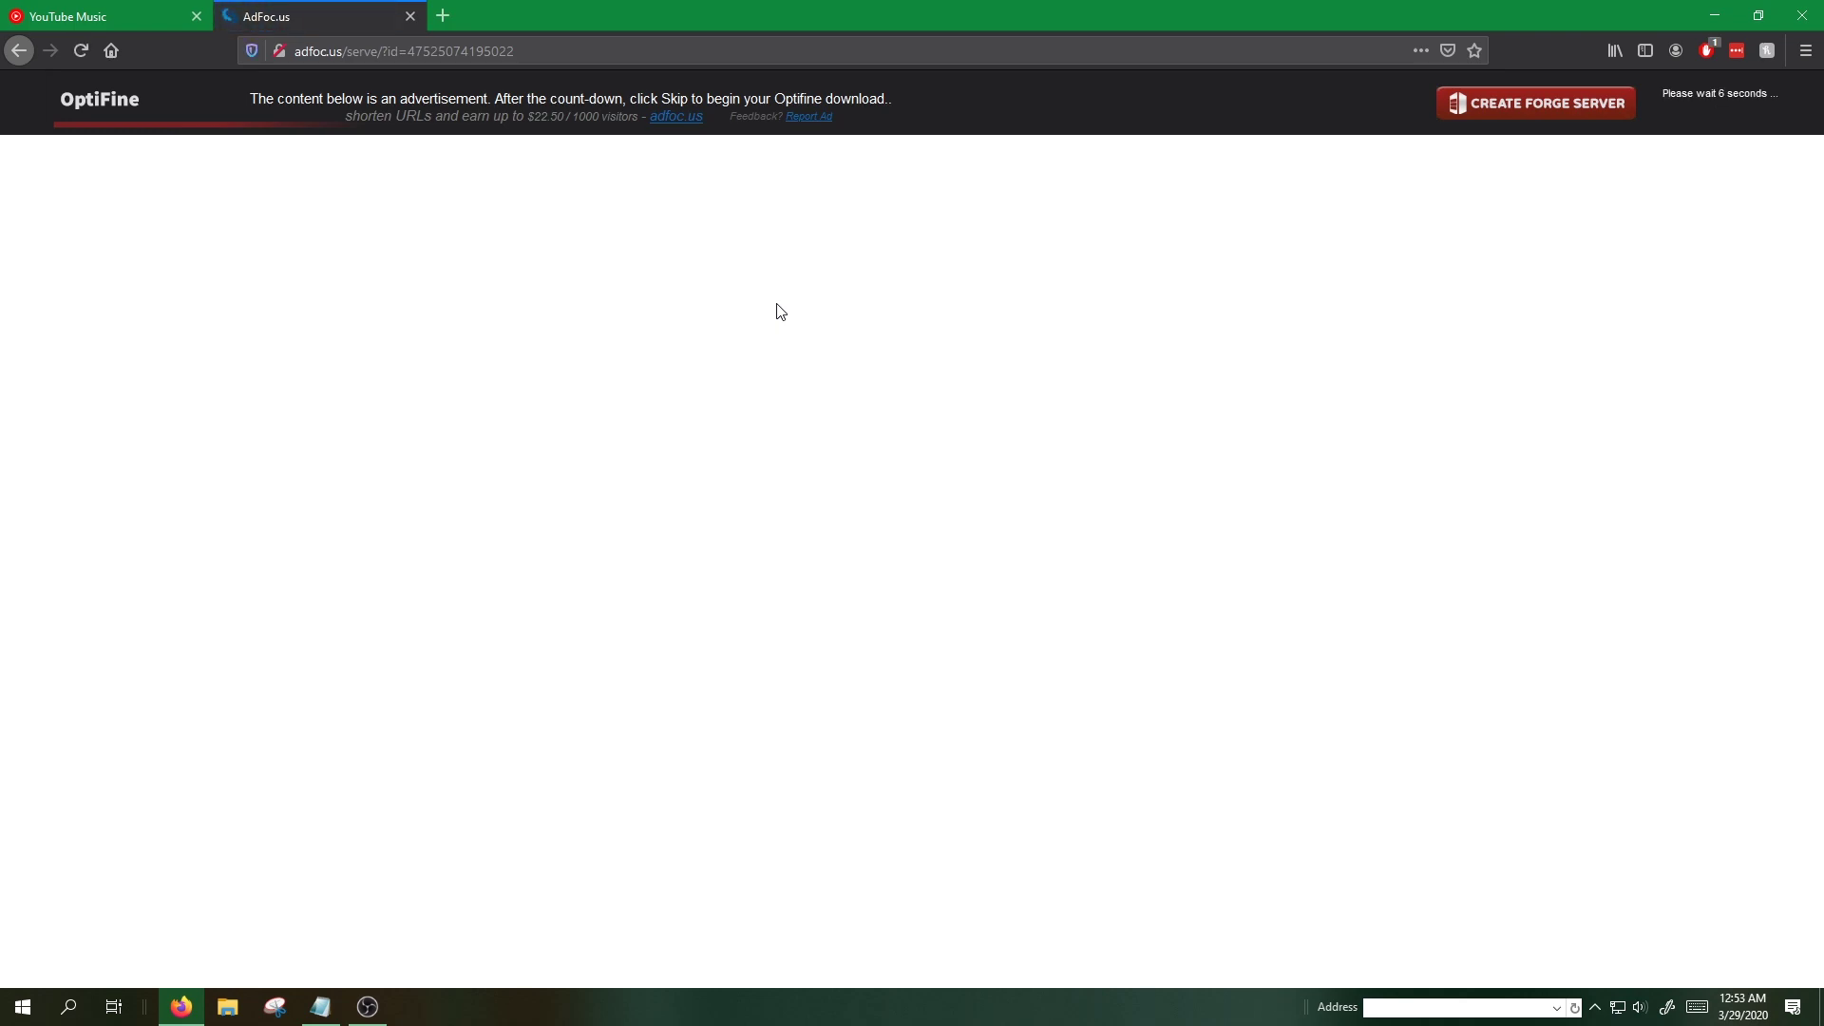
# Step: Open the .minecraft folder inside %appdata% in a new File Explorer window
pyautogui.press('super+e')
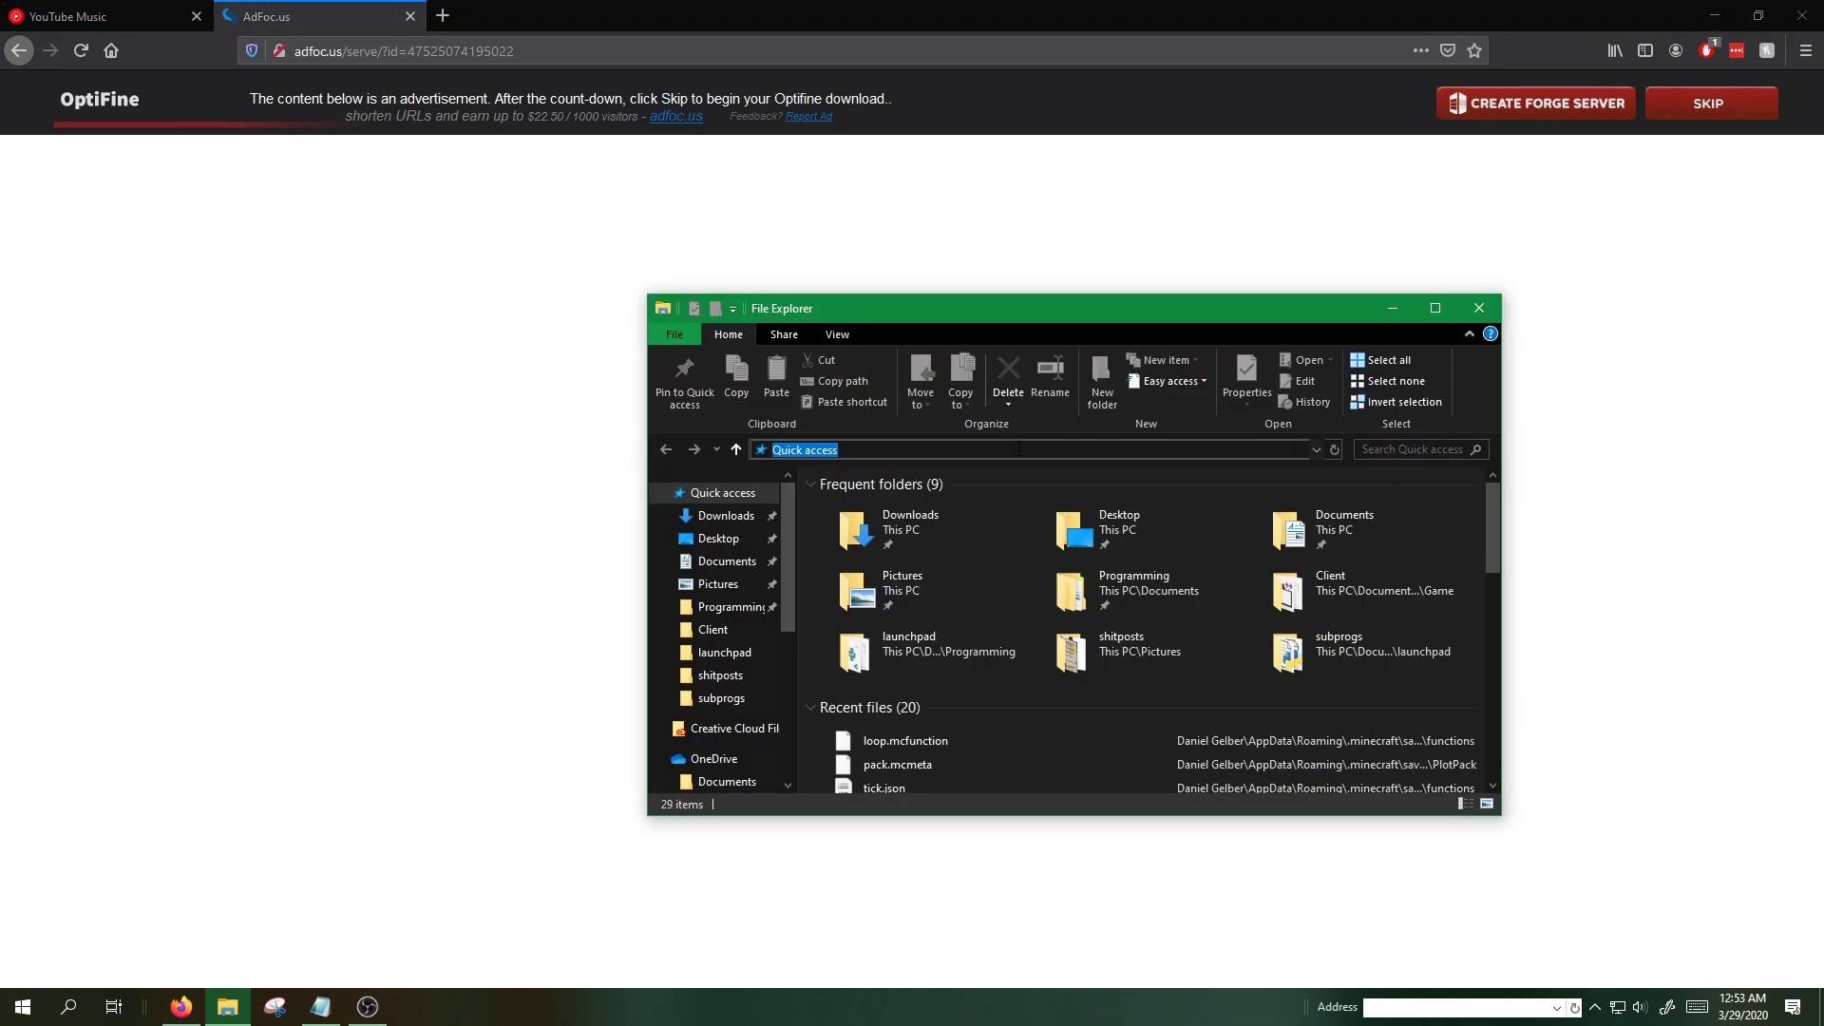
pyautogui.write('%')
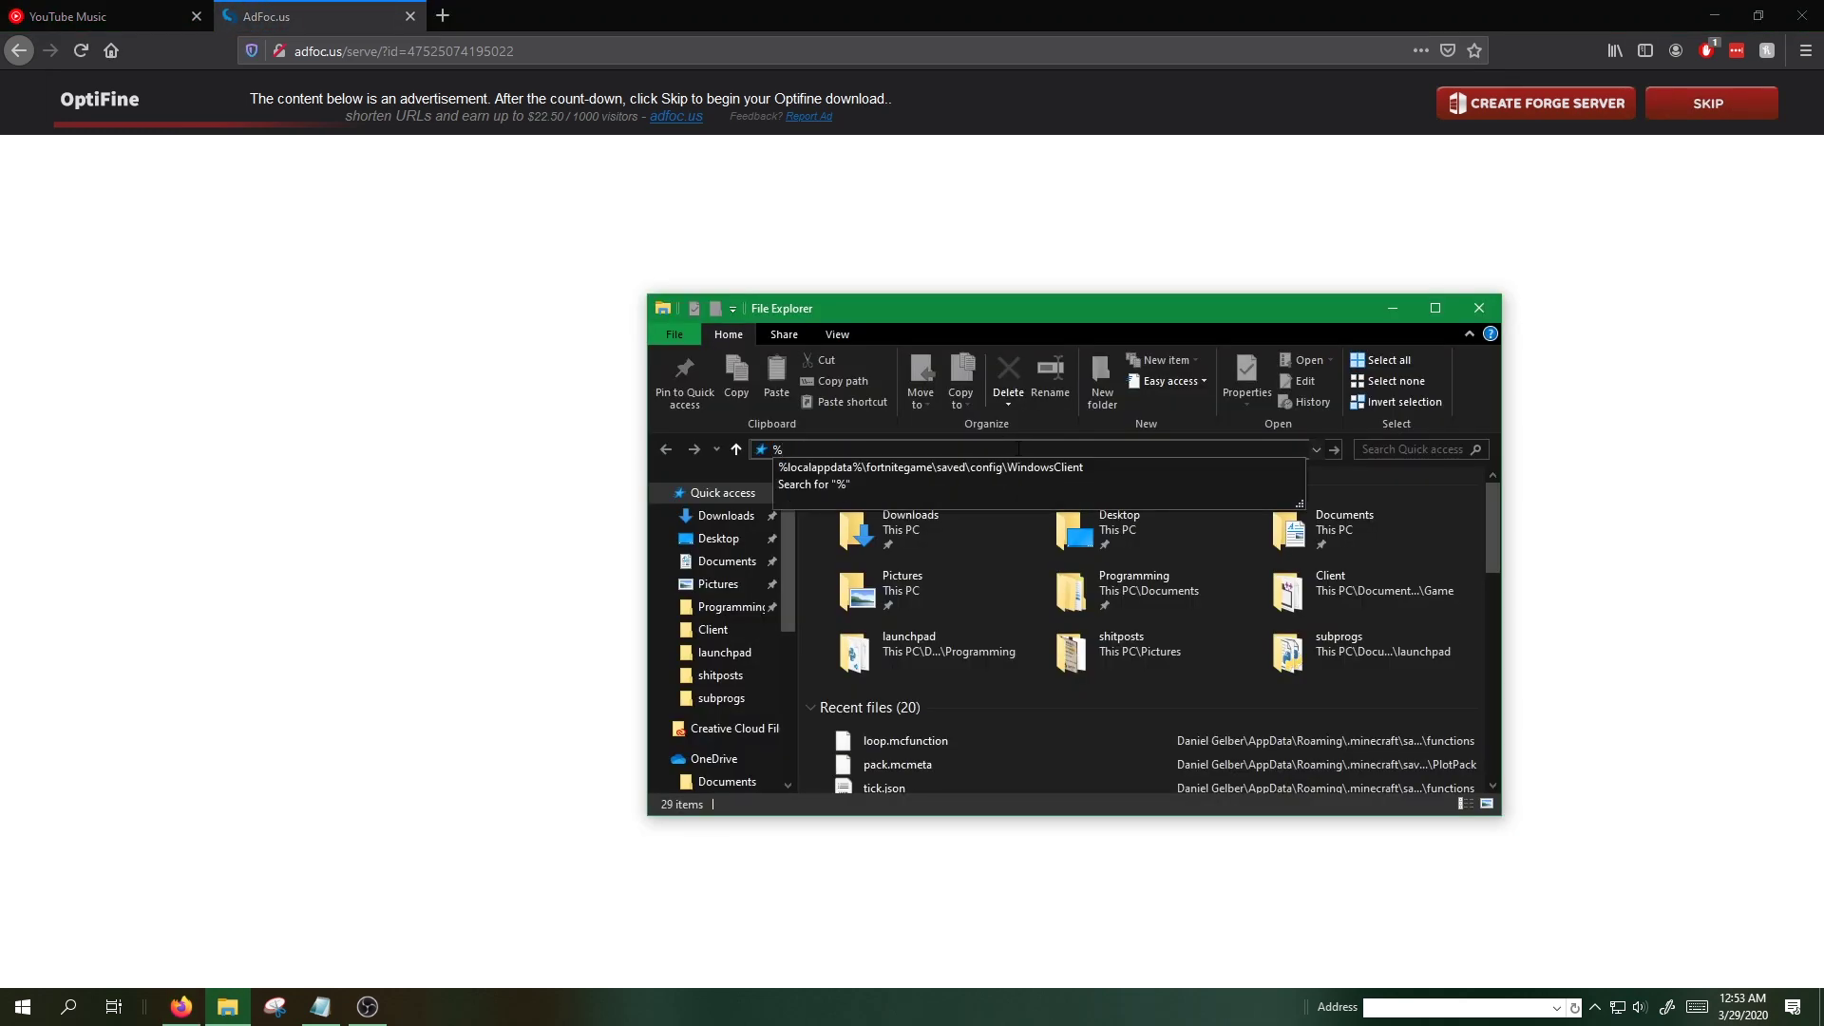
pyautogui.write('app')
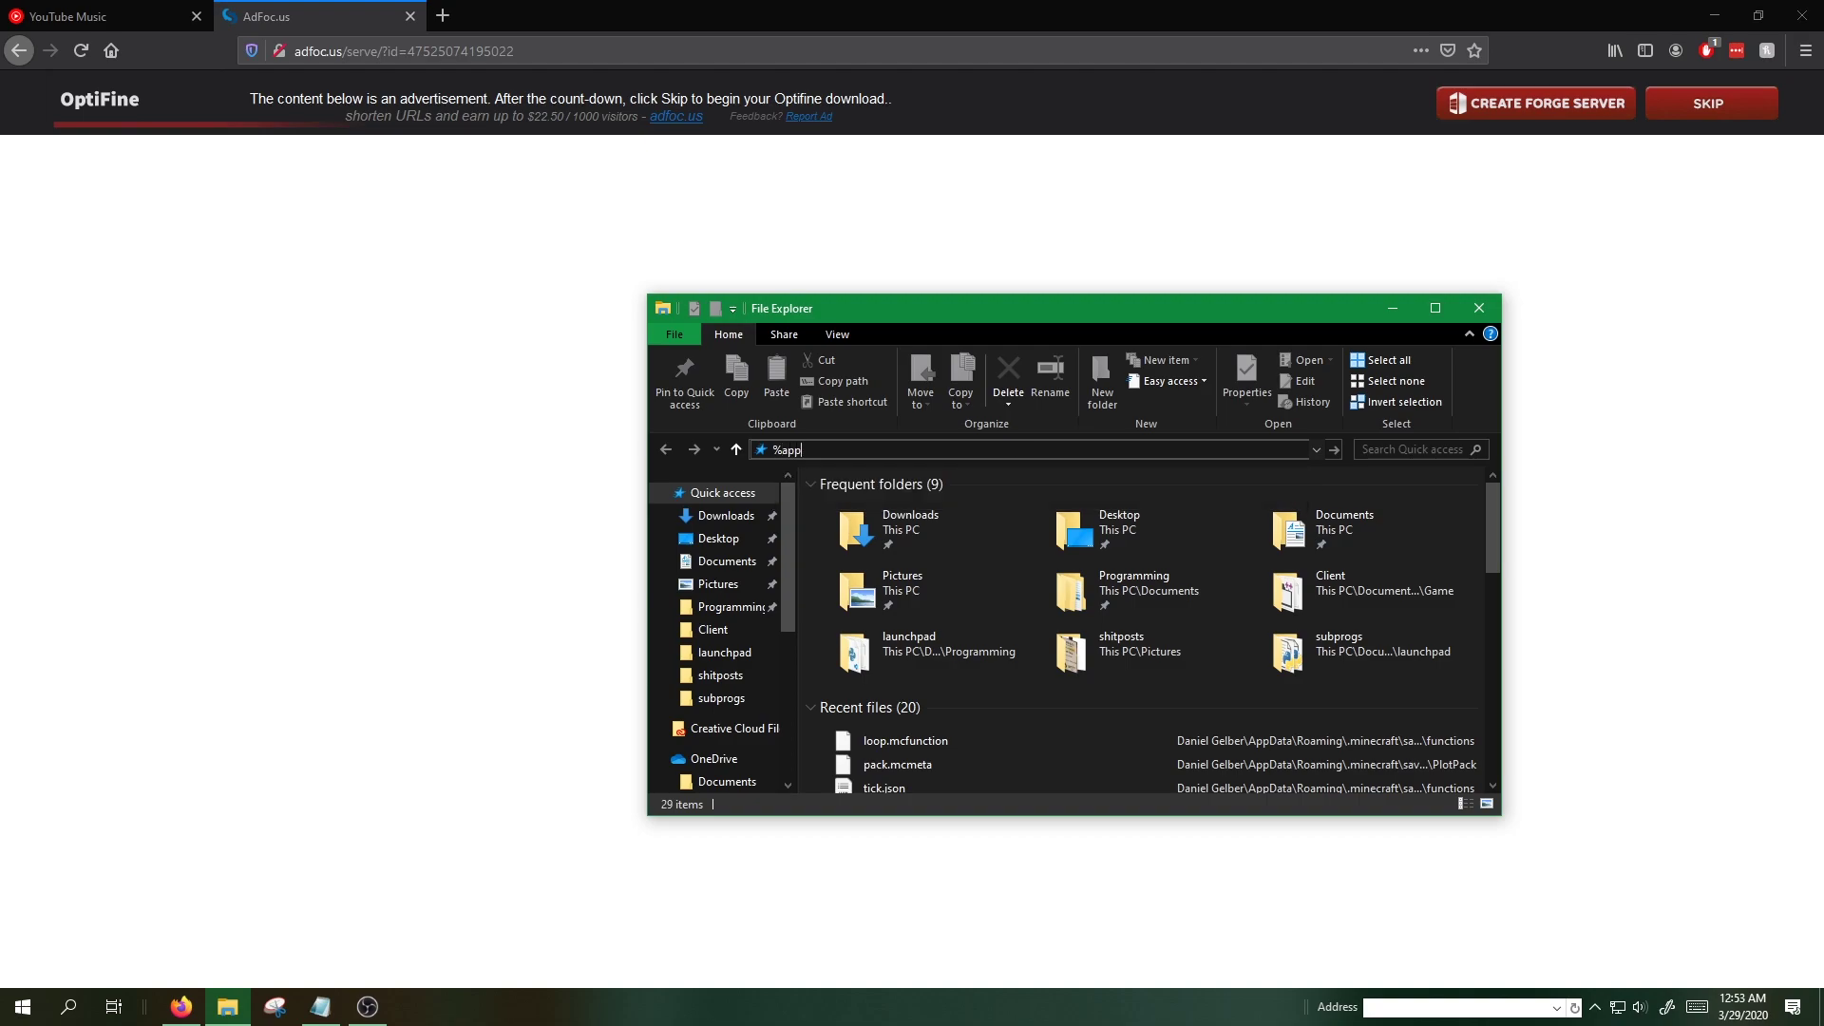
pyautogui.write('data%')
pyautogui.press('Return')
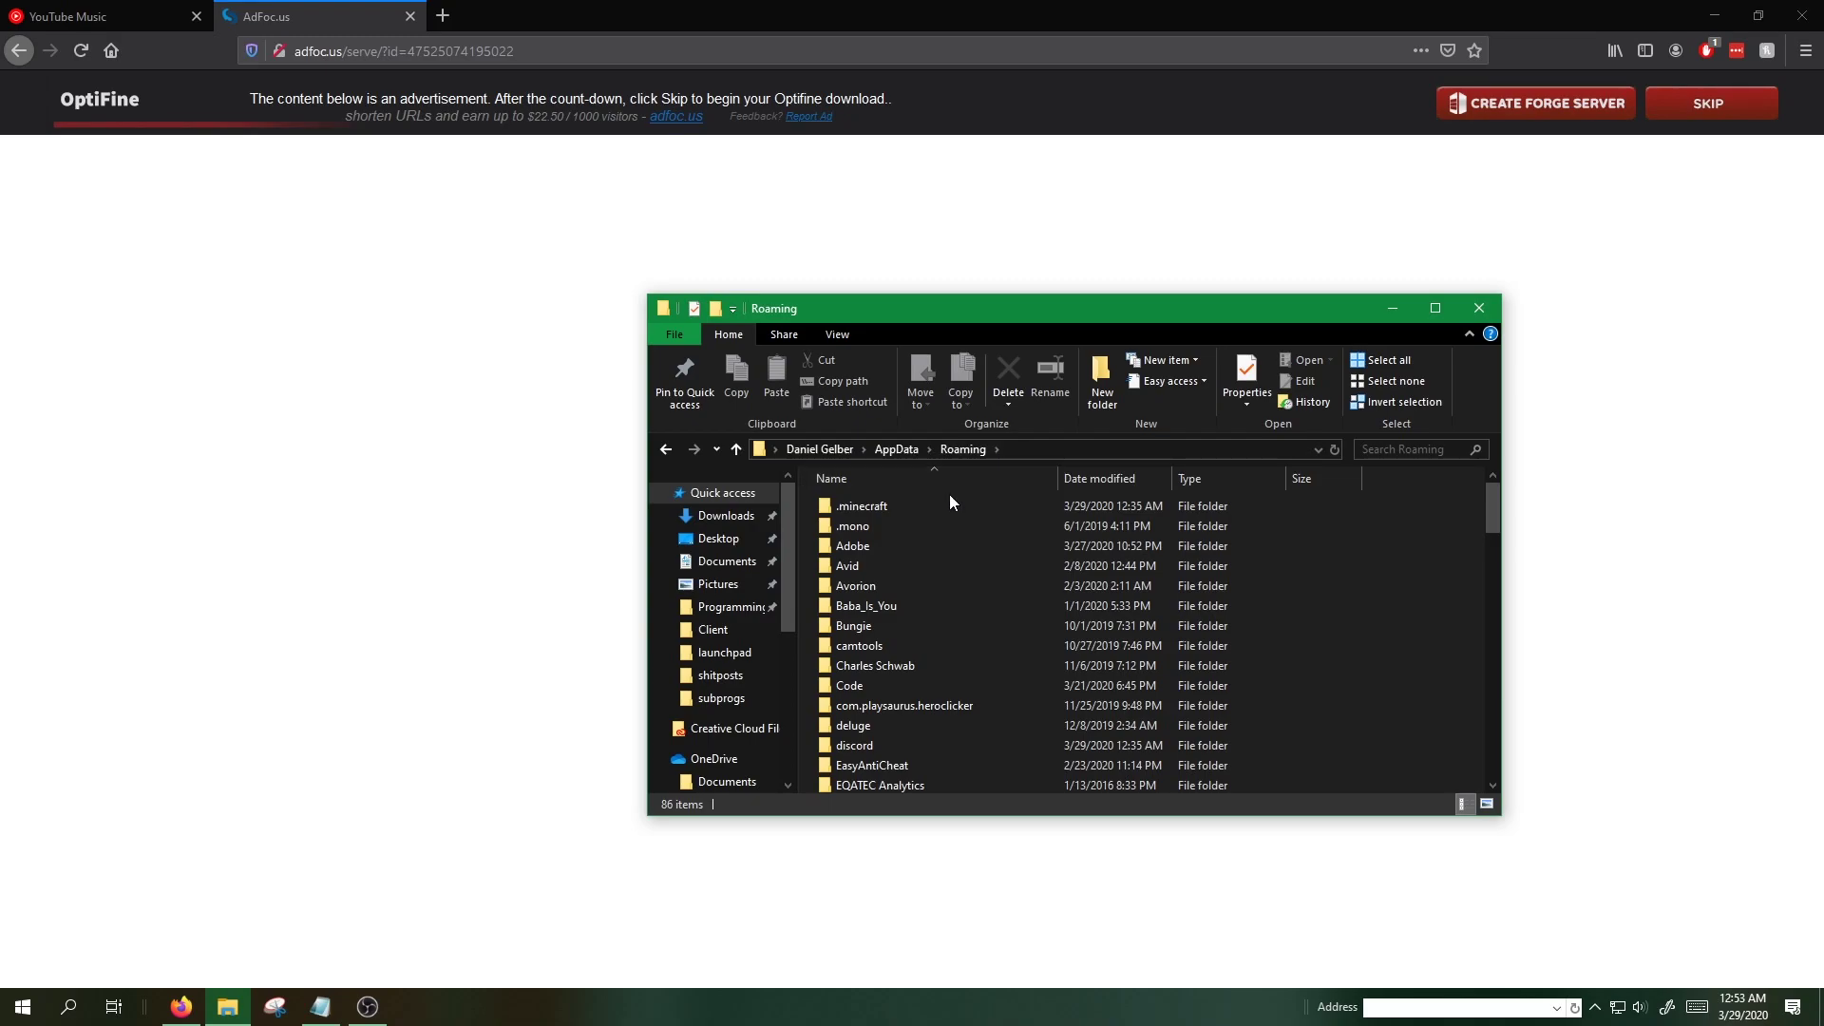
pyautogui.click(917, 506)
pyautogui.doubleClick(917, 505)
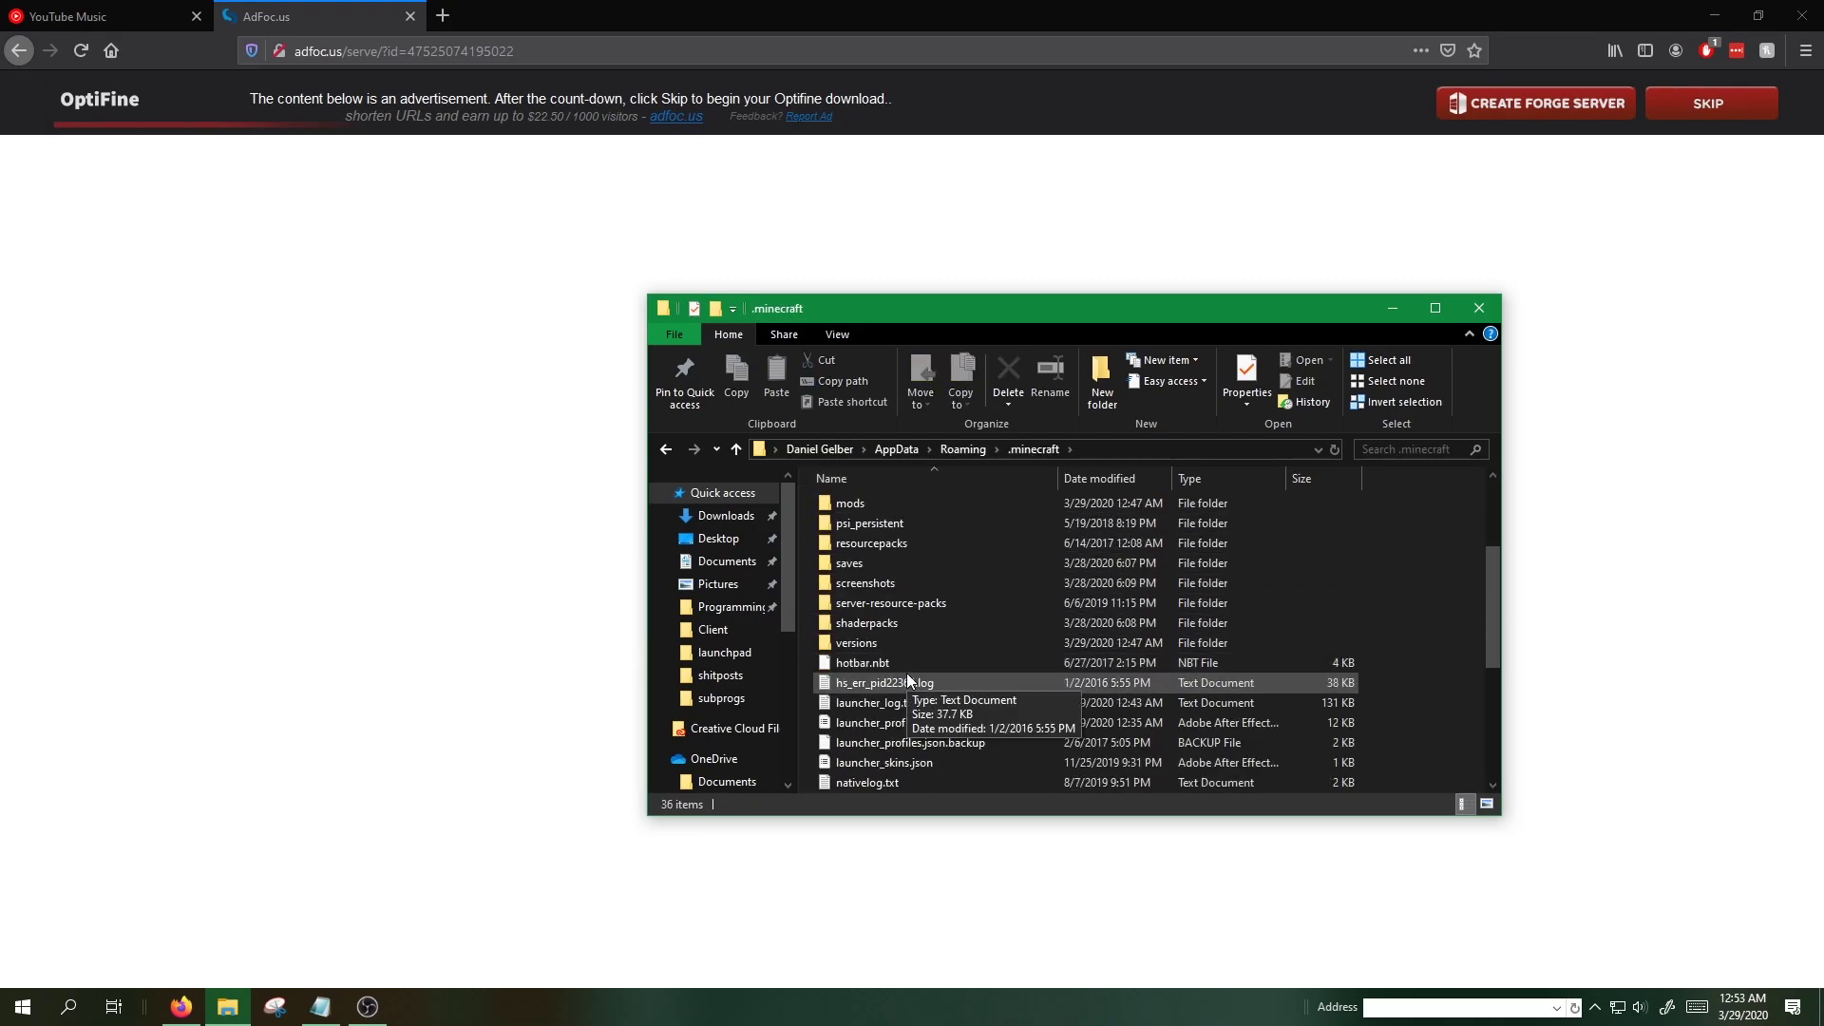
# Step: Skip the advertisement page in the browser and download OptiFine_1.14.4_HD_U_F5.jar
pyautogui.click(1731, 374)
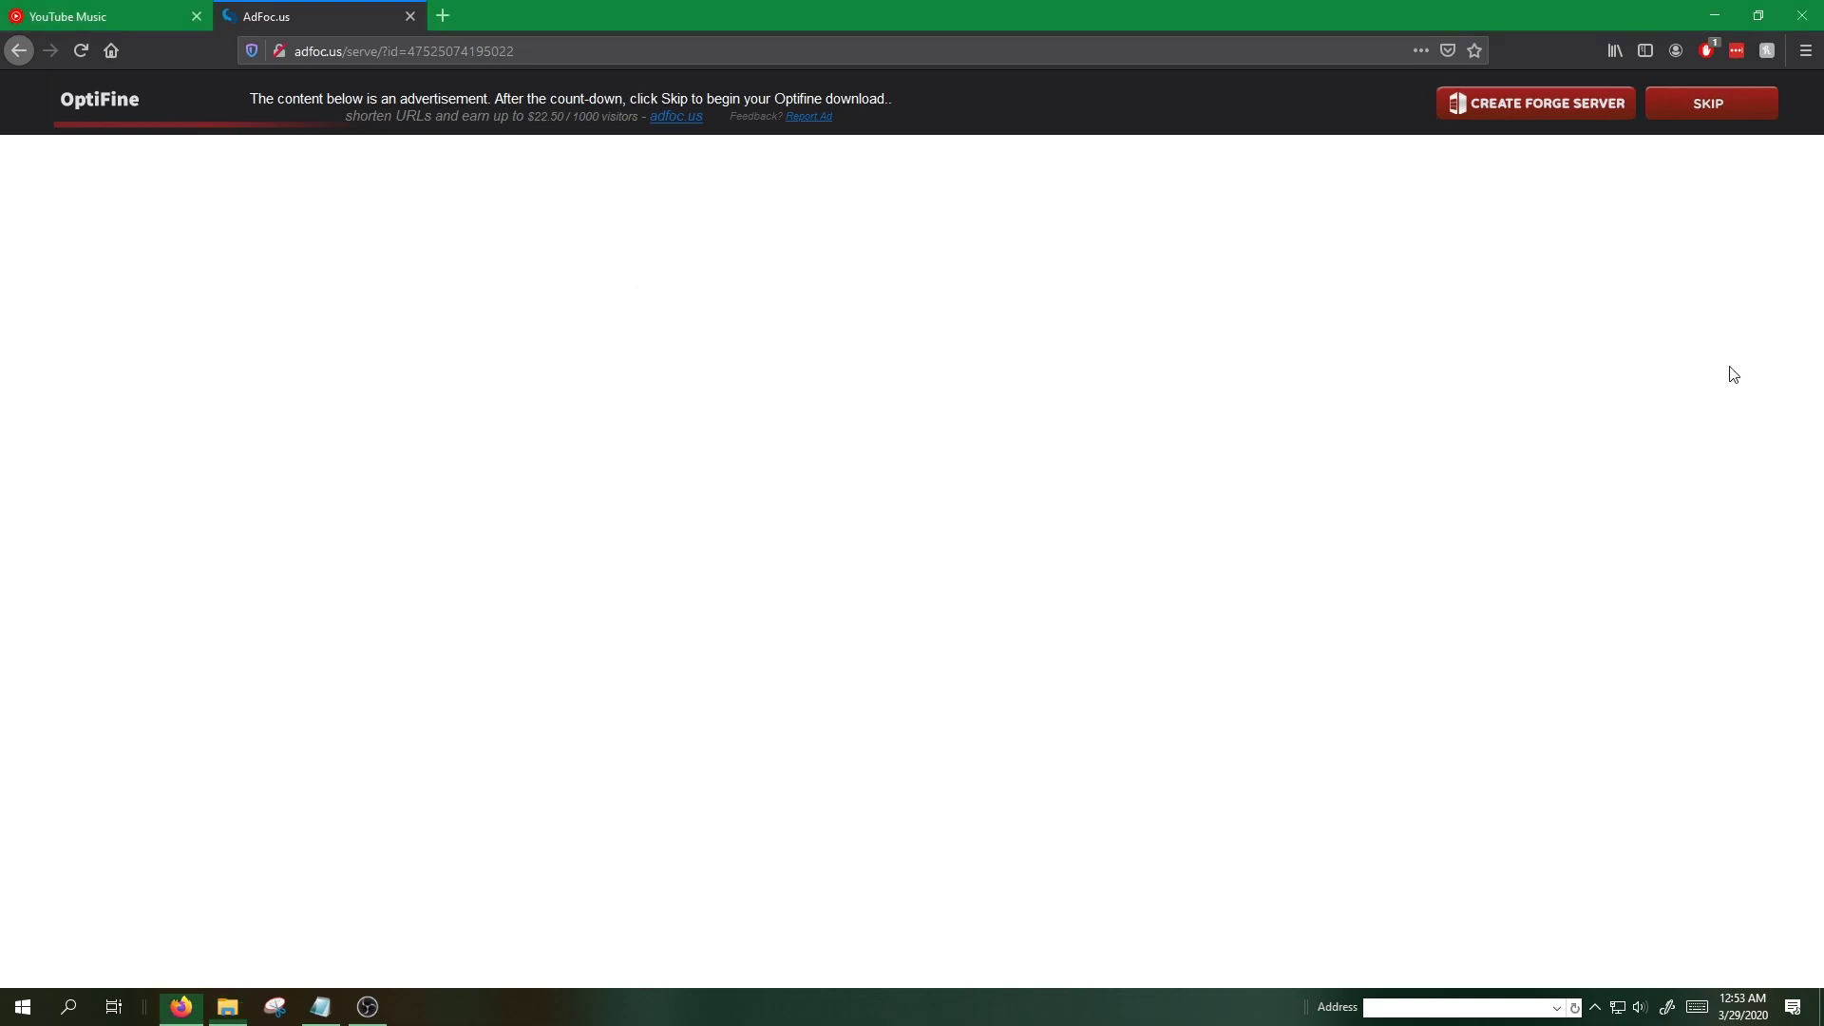
pyautogui.click(1728, 112)
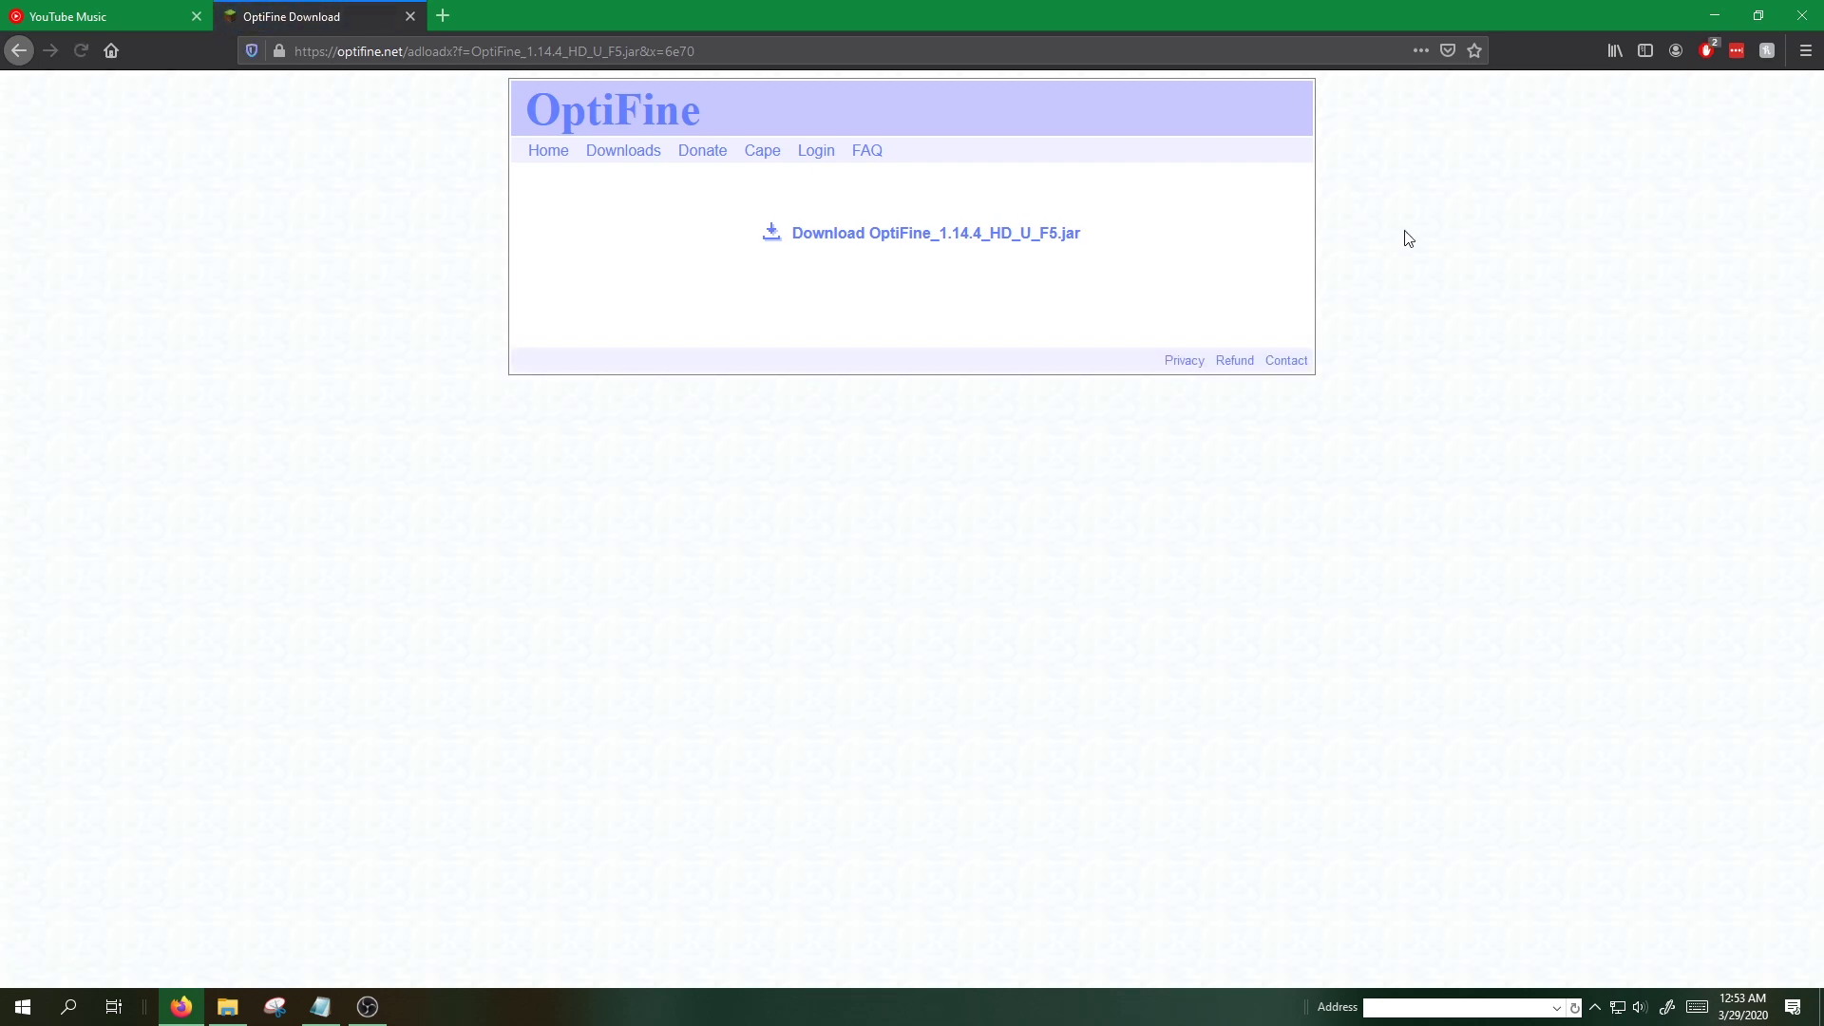
pyautogui.click(933, 245)
pyautogui.click(775, 488)
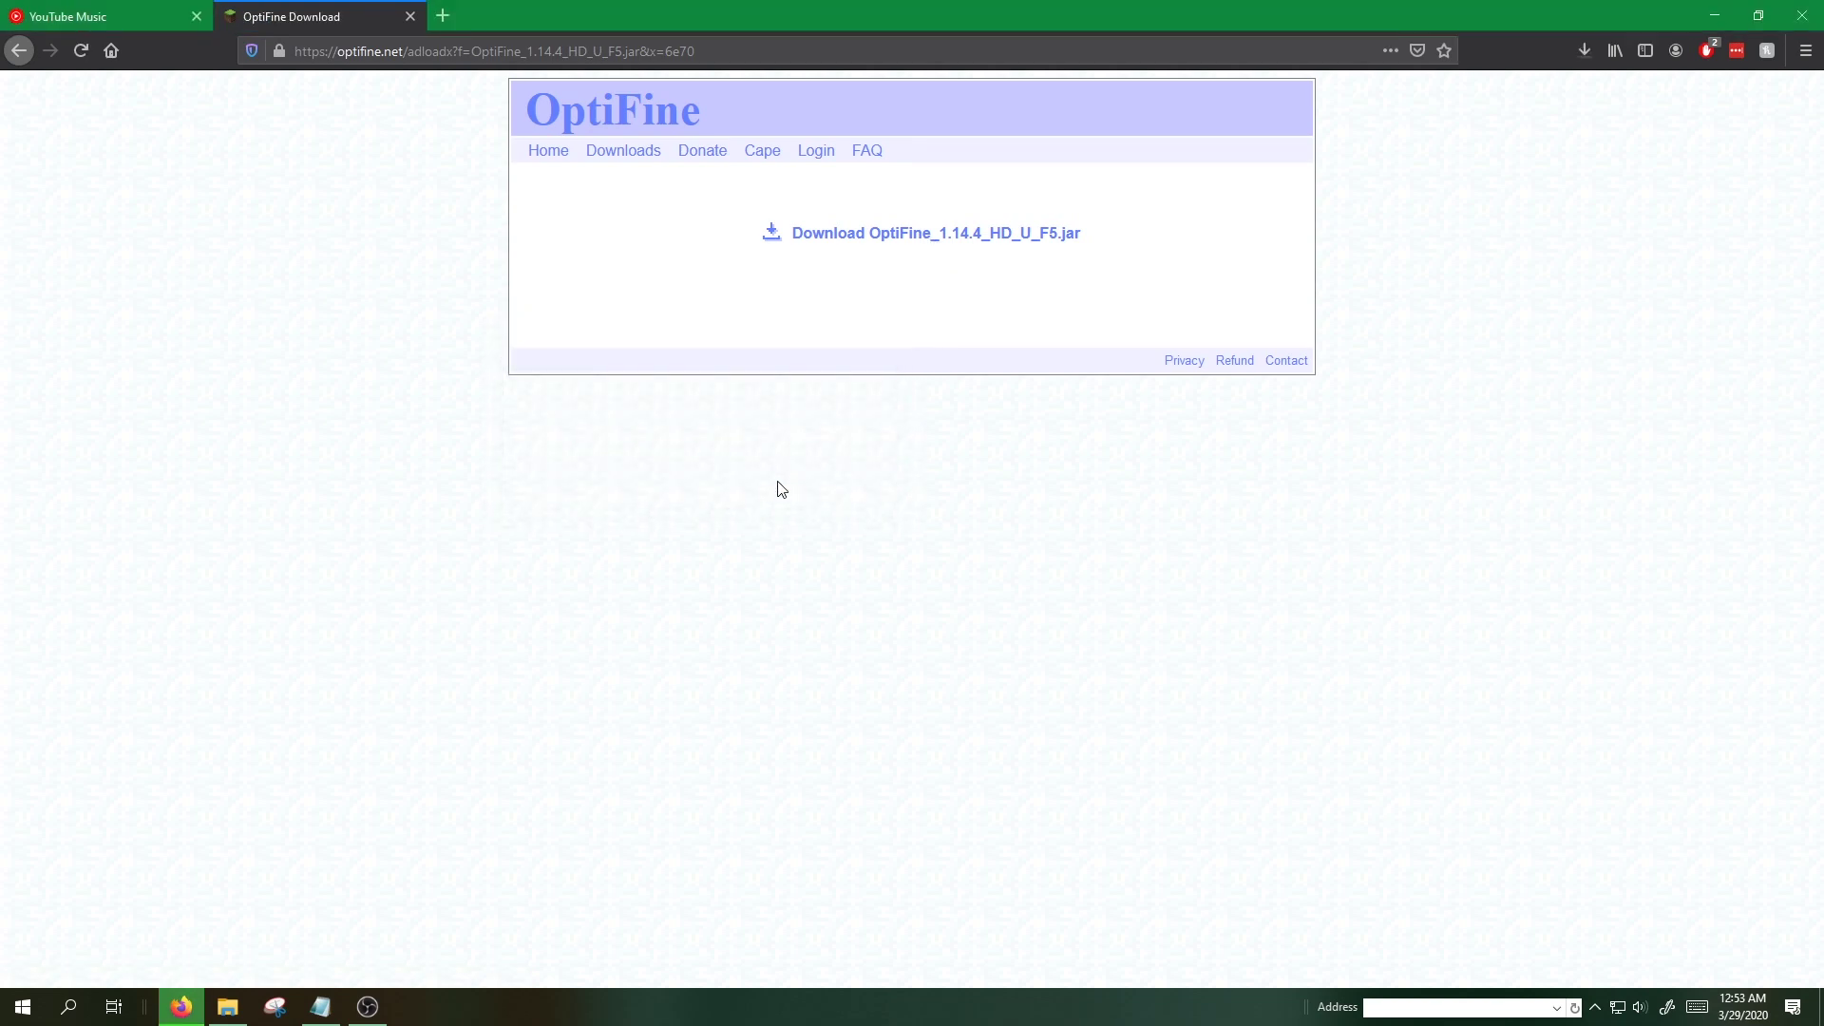
# Step: Open the Downloads folder beside the .minecraft window in File Explorer and select OptiFine_1.14.4_HD_U_F5.jar
pyautogui.click(245, 1006)
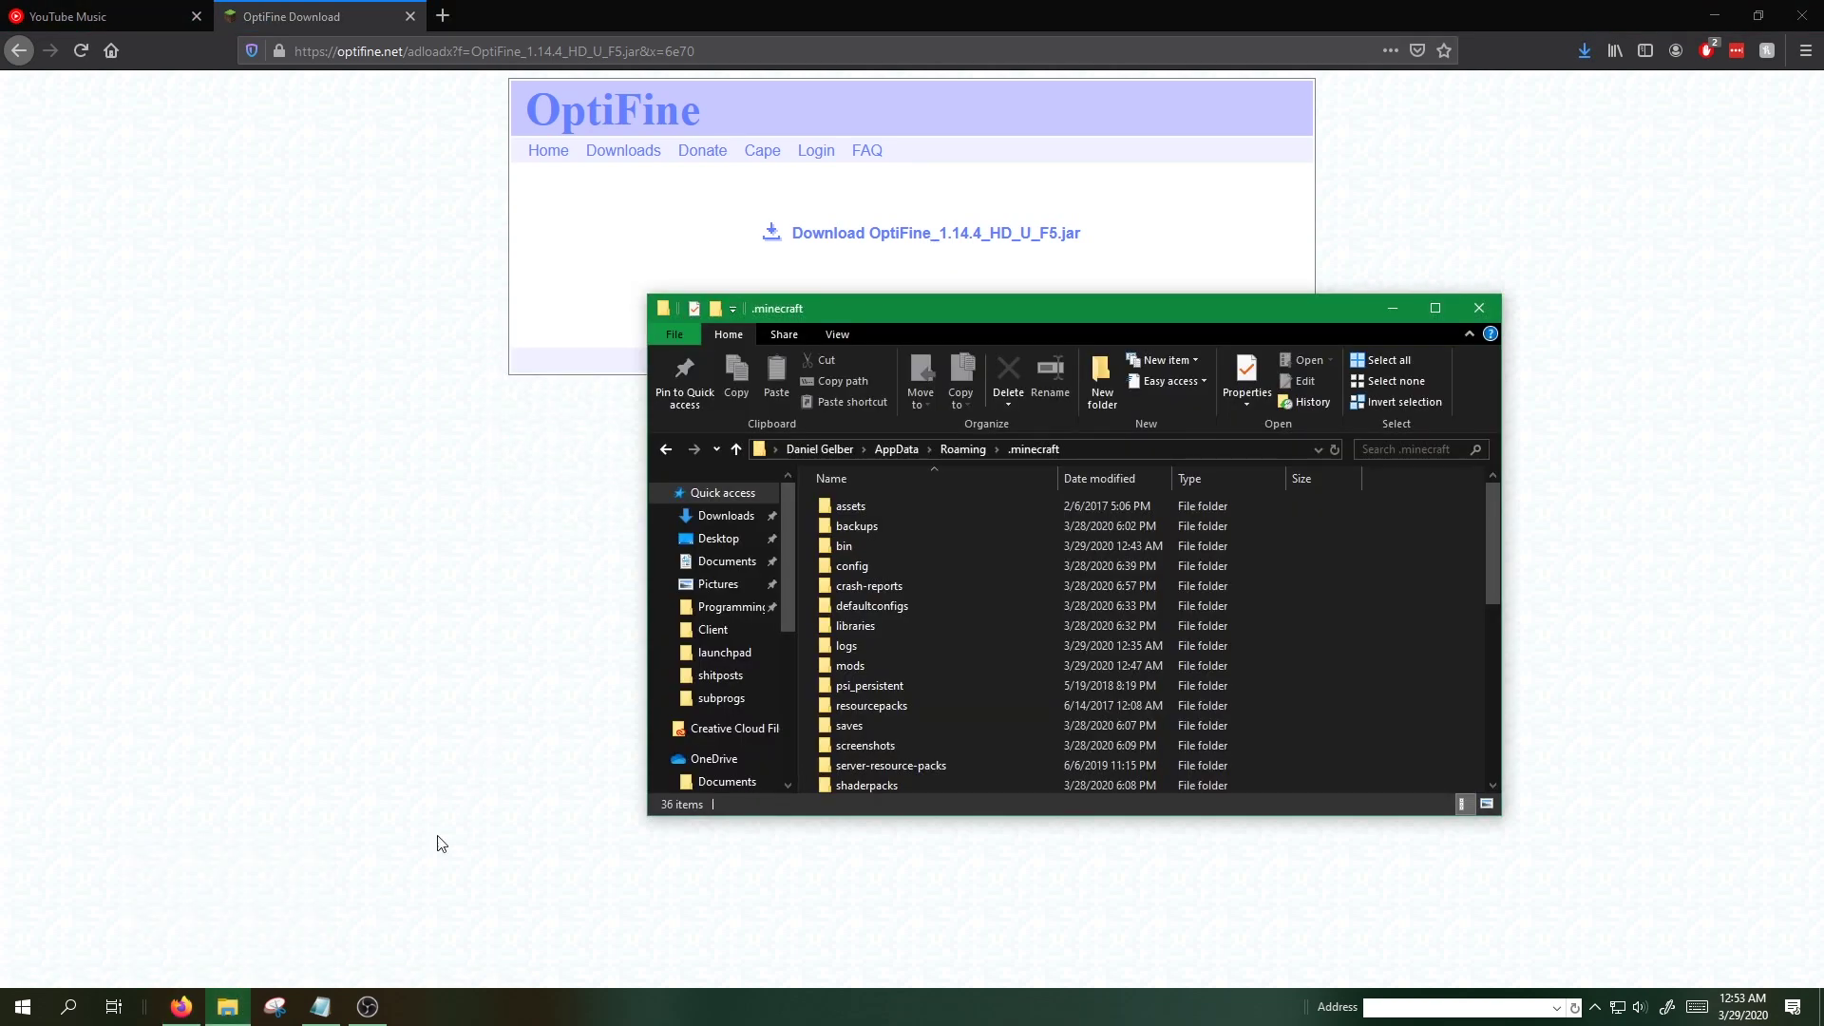
pyautogui.rightClick(240, 1015)
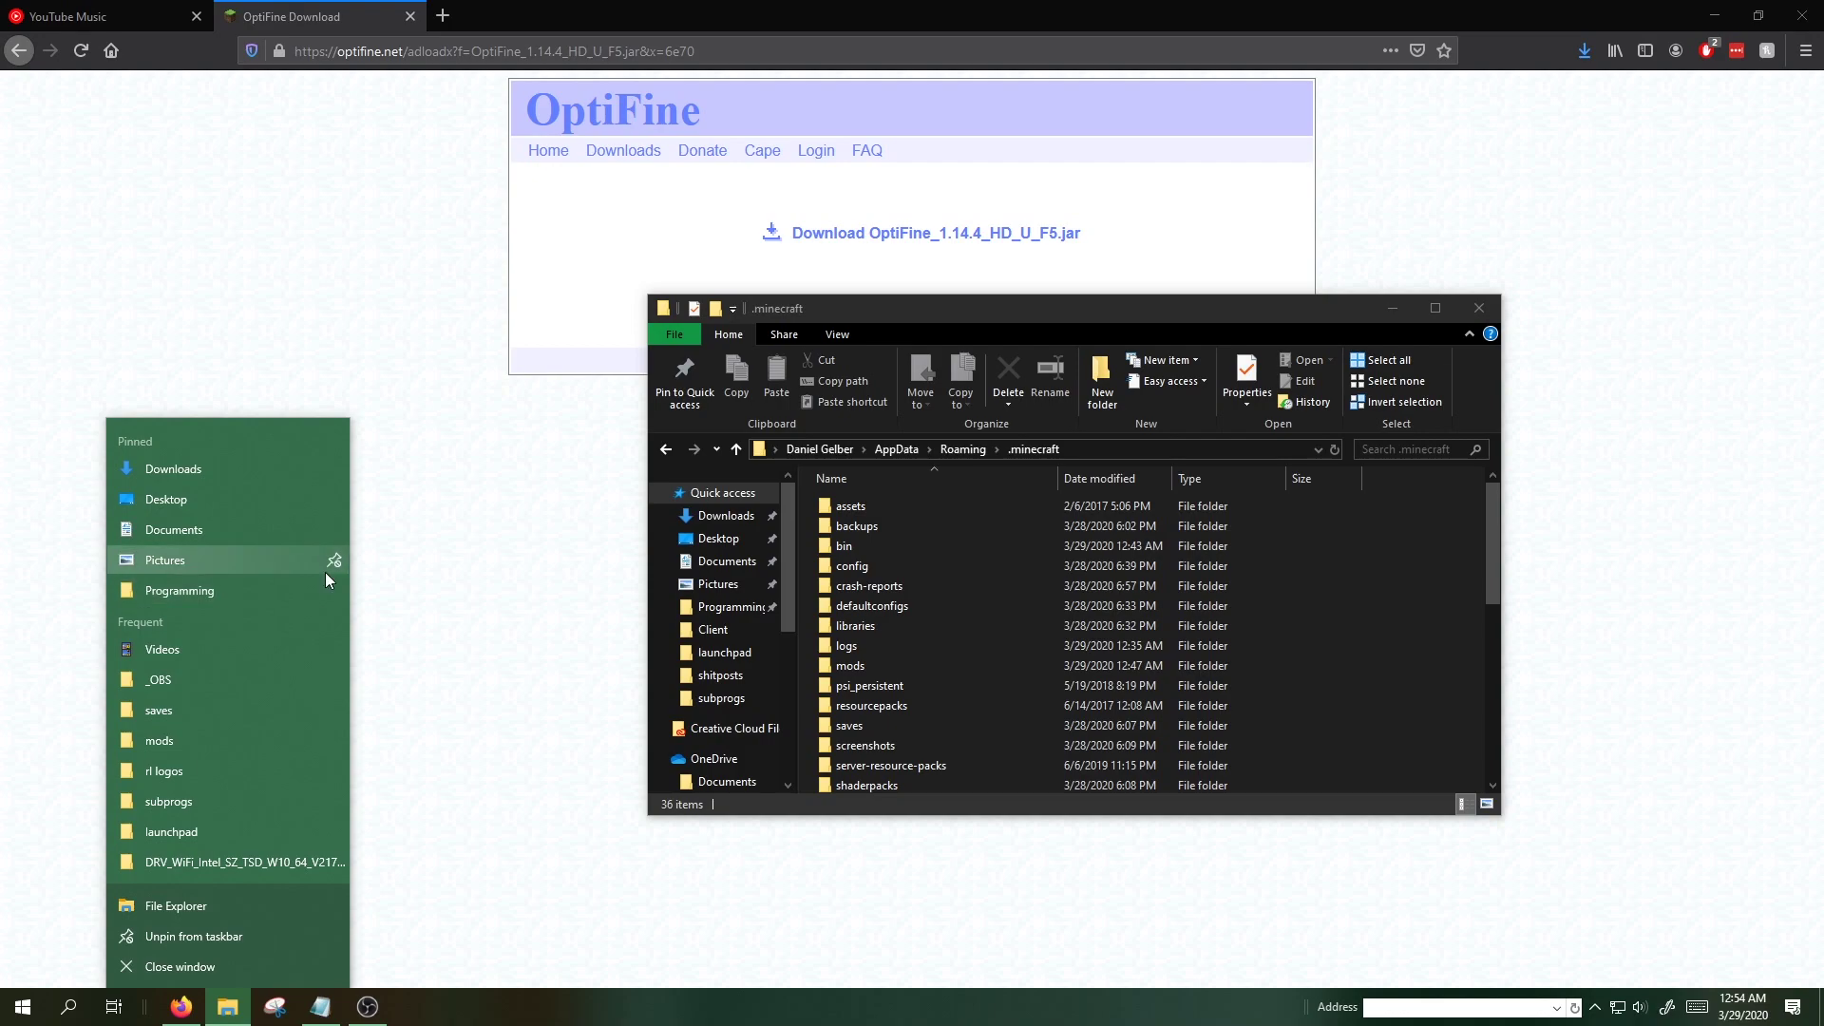
pyautogui.click(244, 468)
pyautogui.click(1023, 311)
pyautogui.moveTo(1023, 311); pyautogui.dragTo(1297, 300)
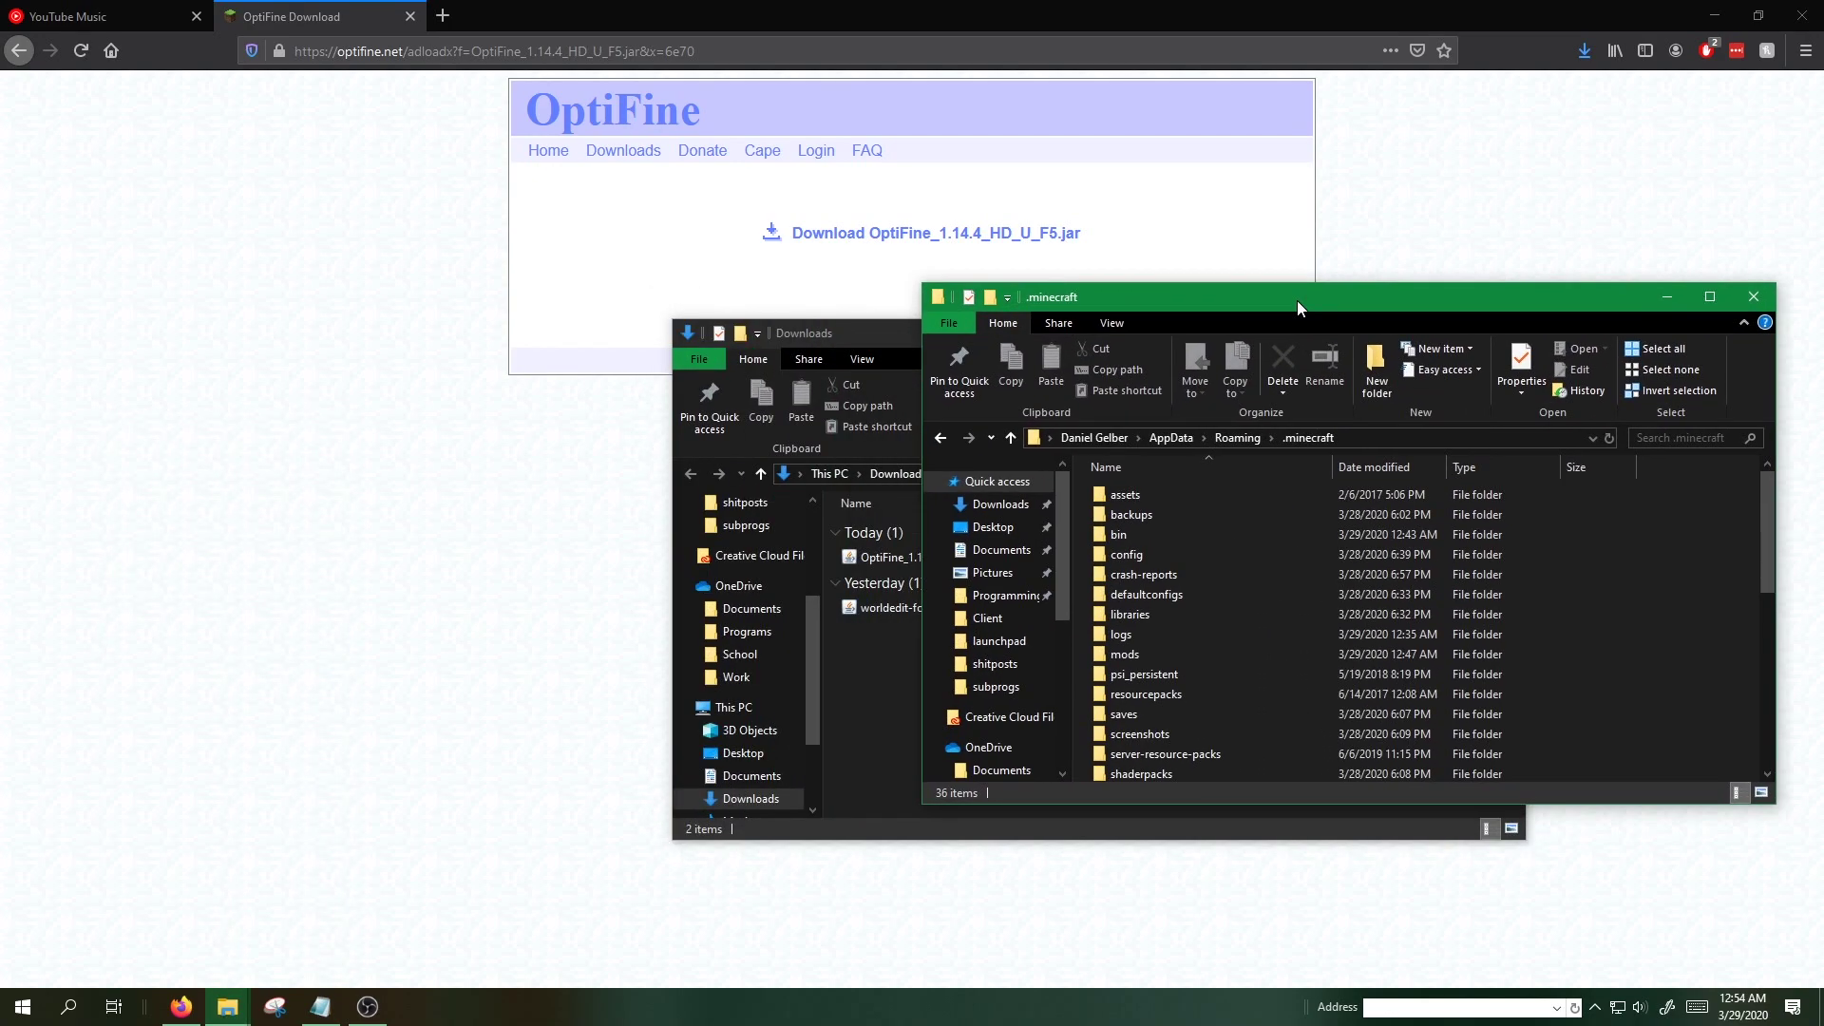
pyautogui.click(882, 313)
pyautogui.moveTo(882, 313); pyautogui.dragTo(274, 311)
pyautogui.click(337, 539)
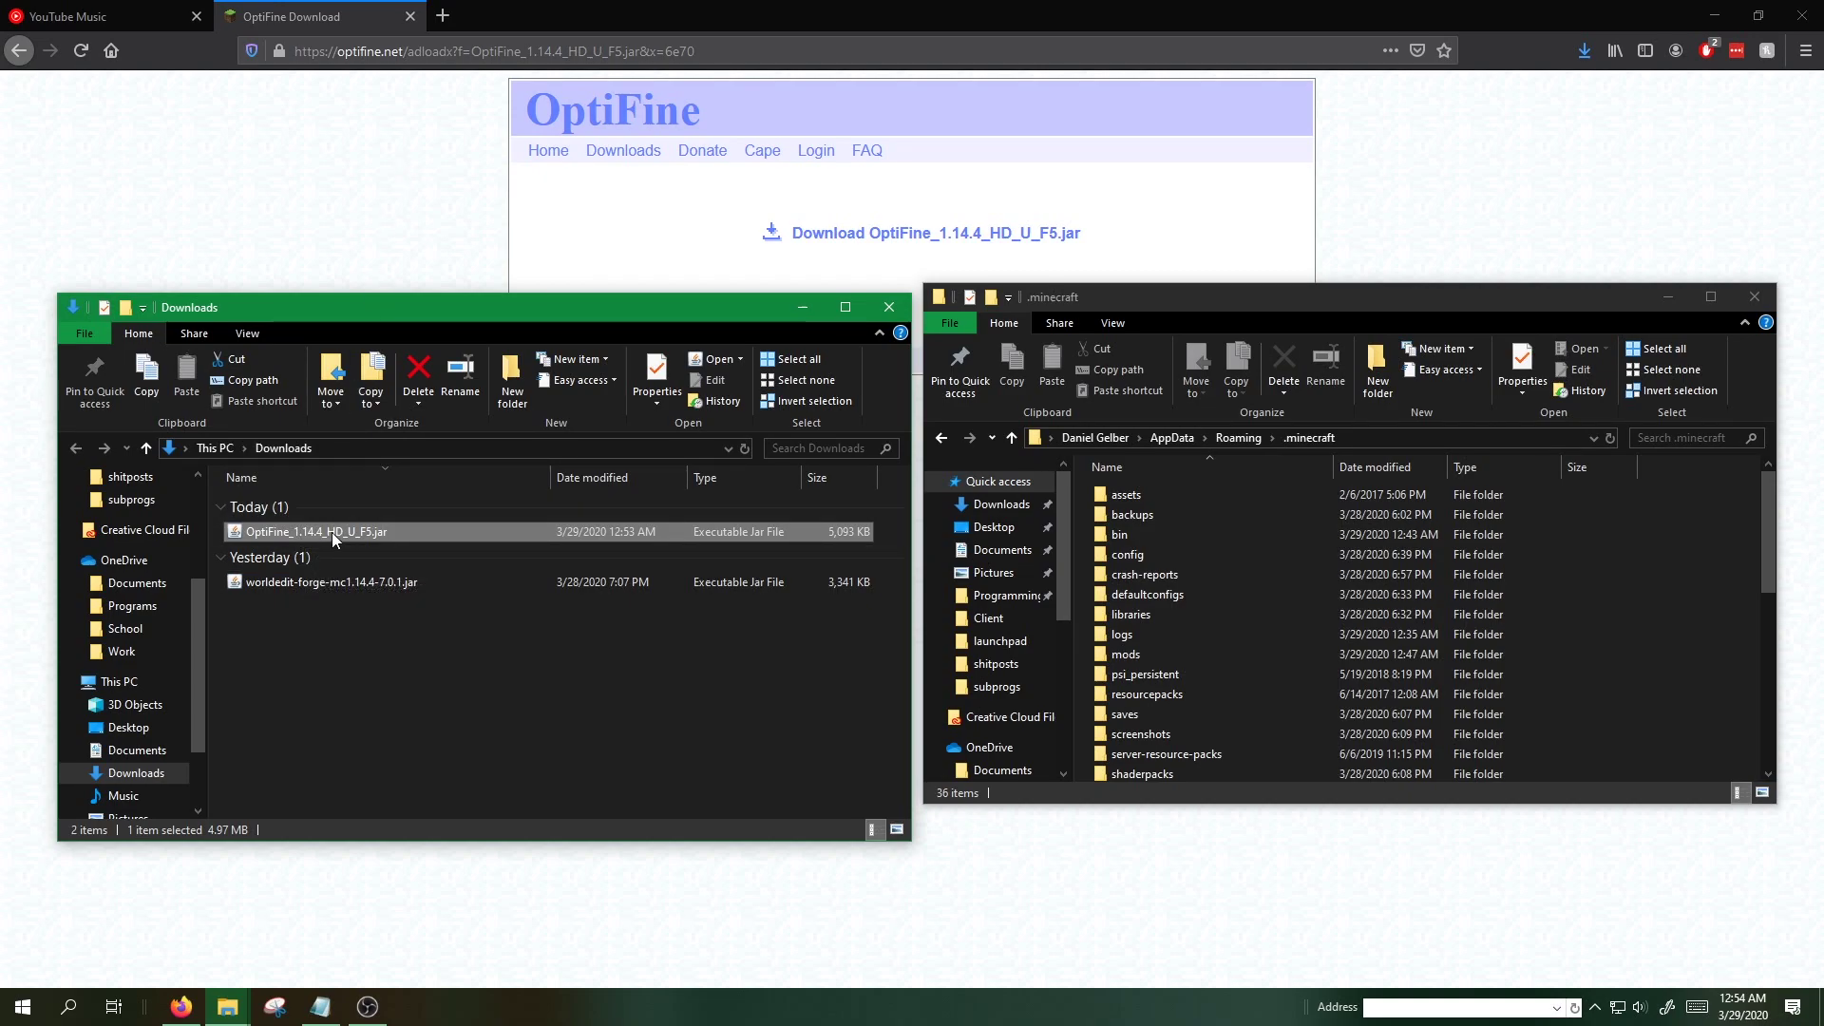
# Step: Search for "forge download" in a new browser tab, open the Minecraft Forge site, and check the noted Forge version
pyautogui.click(442, 17)
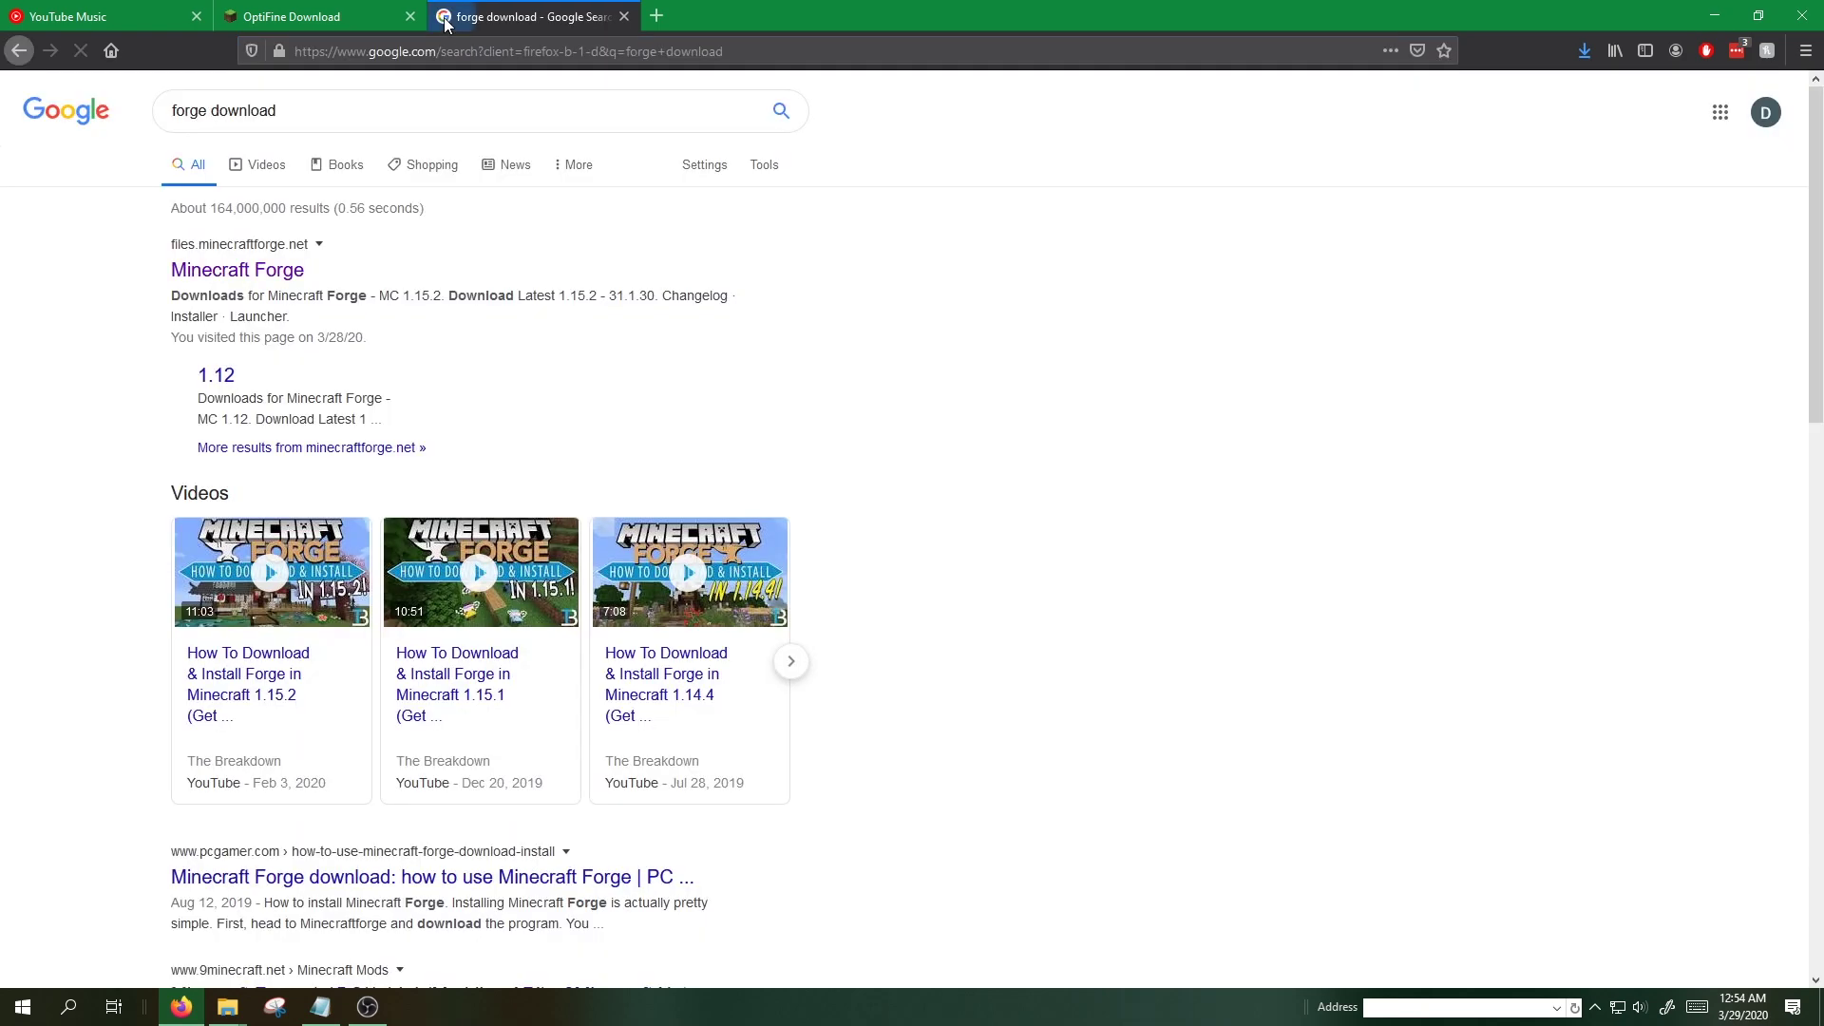
pyautogui.click(234, 273)
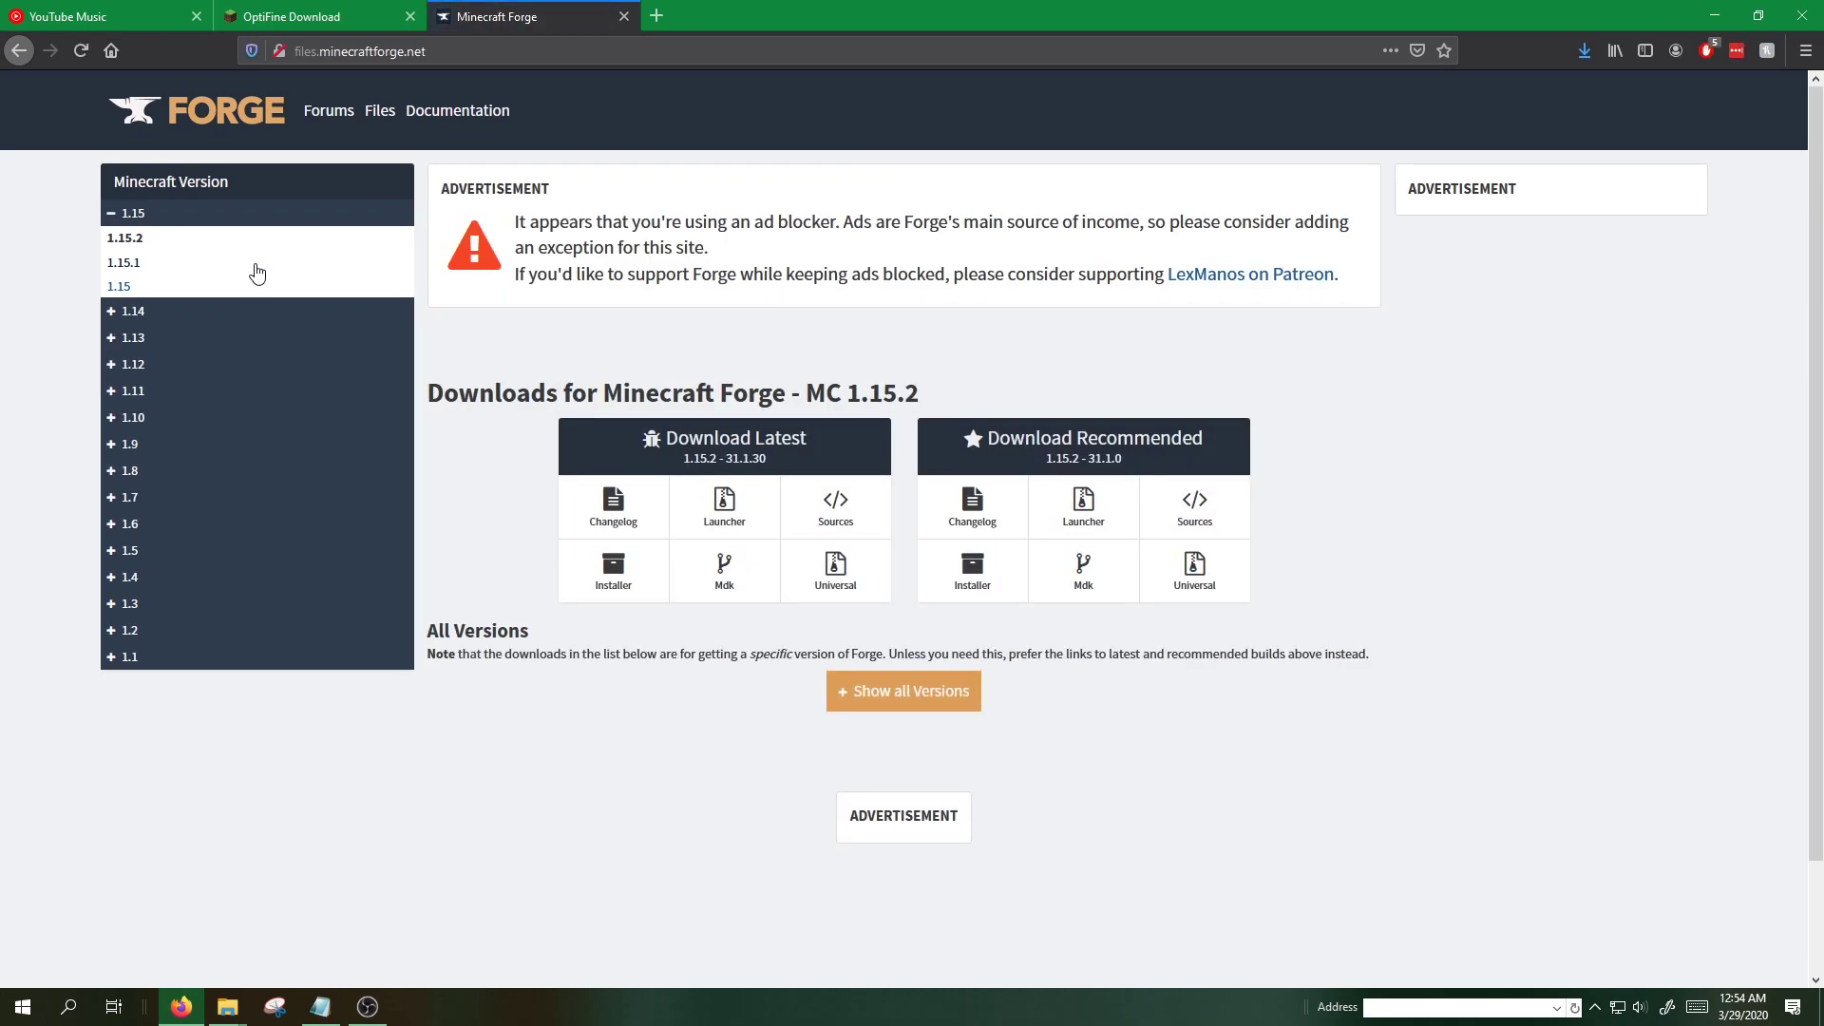
pyautogui.click(320, 1006)
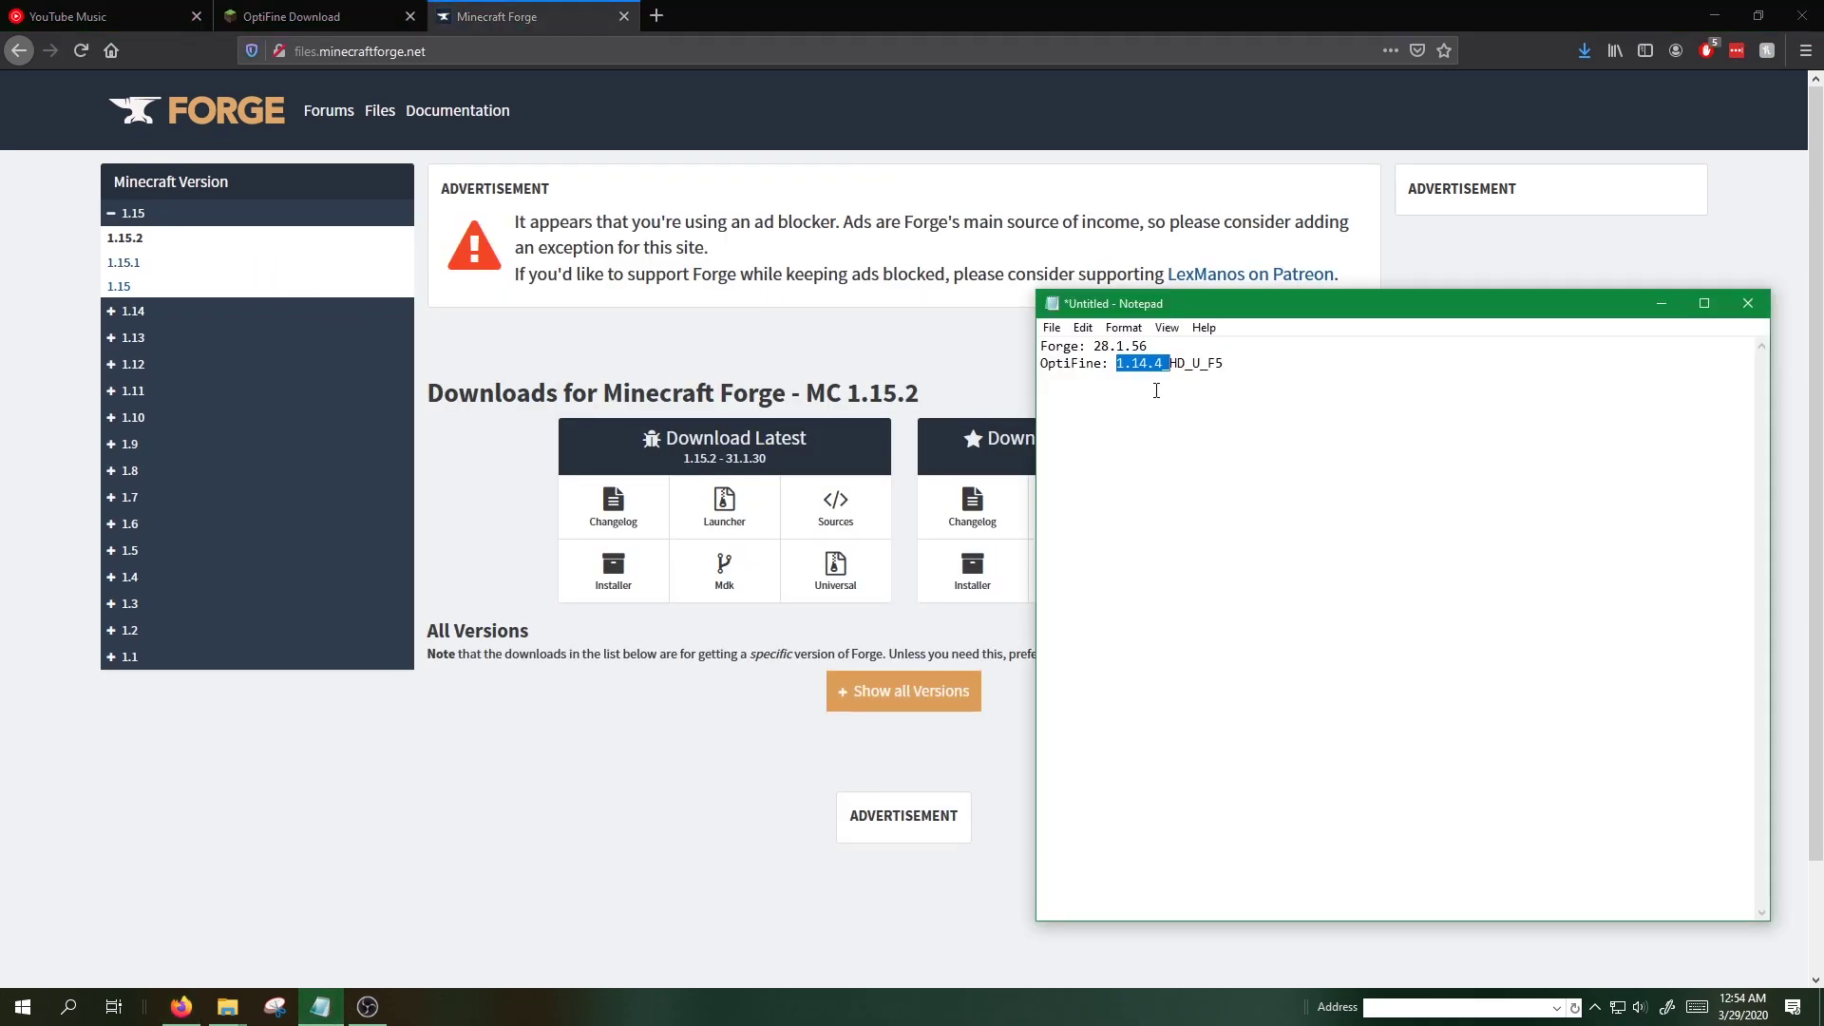
pyautogui.moveTo(1094, 348); pyautogui.dragTo(1148, 348)
pyautogui.click(1157, 350)
pyautogui.click(688, 689)
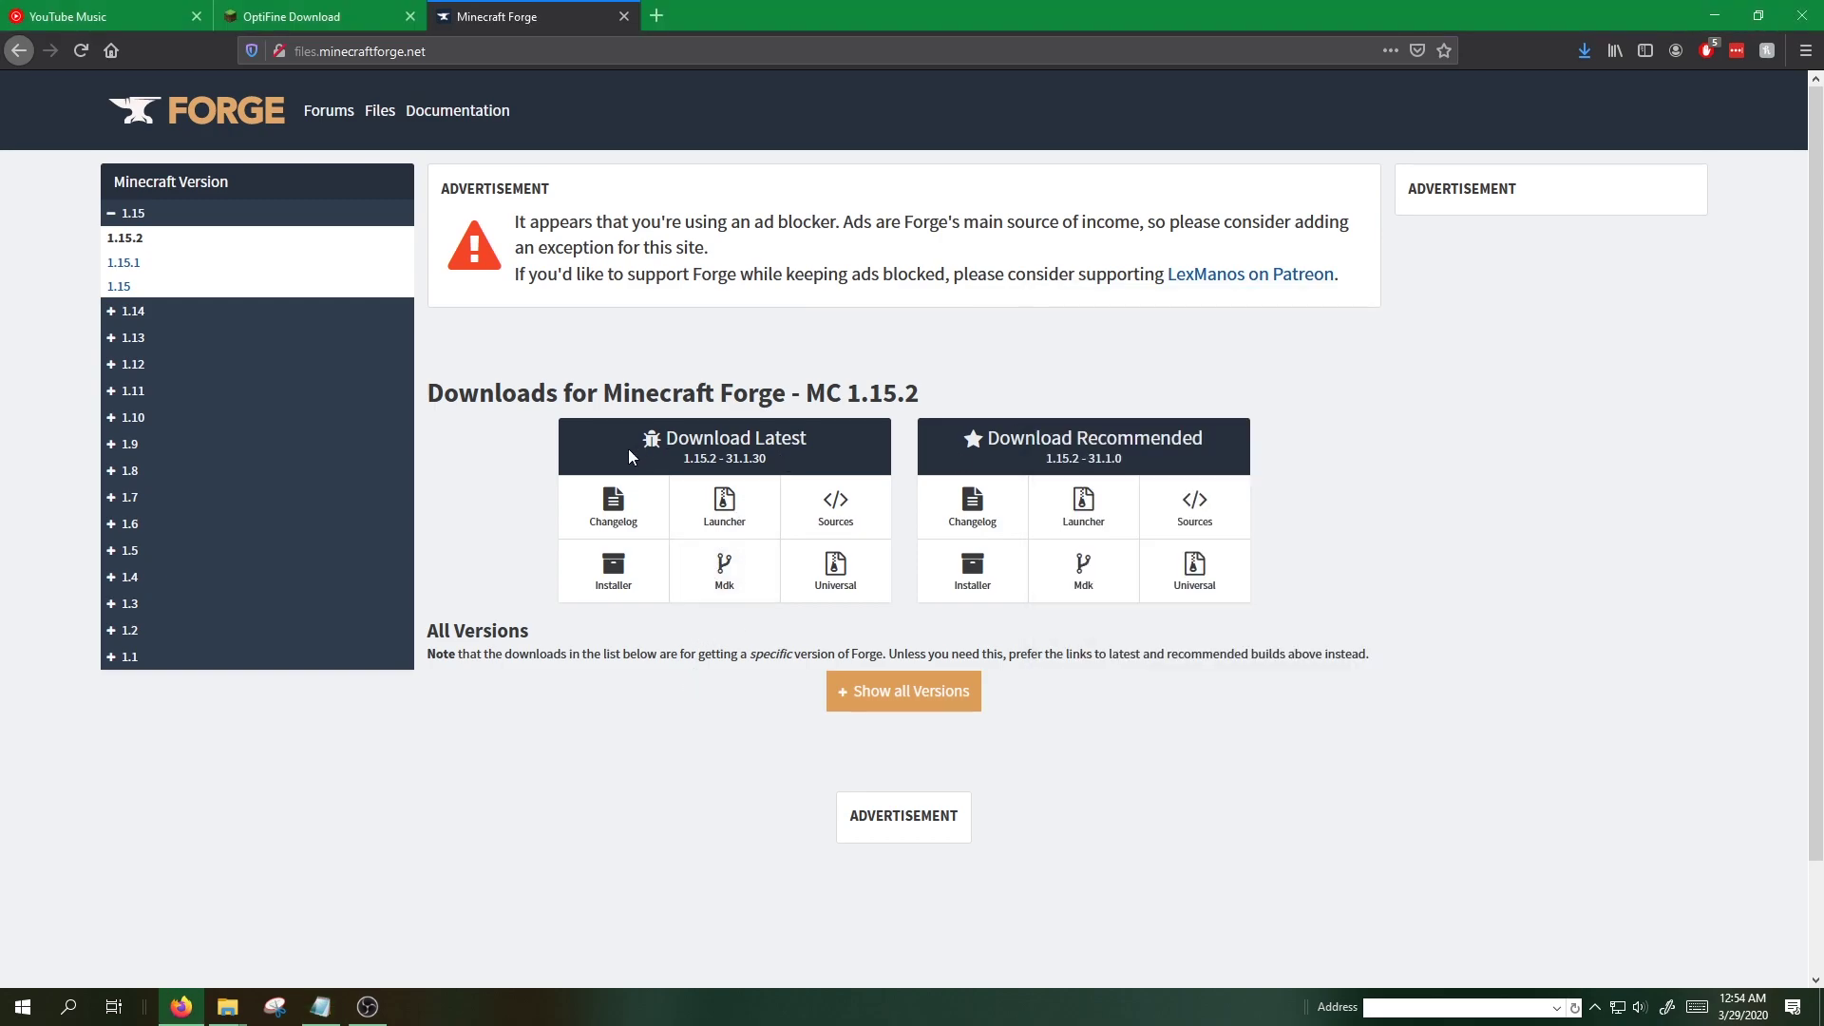
# Step: Open the Forge downloads for Minecraft 1.14.4 and compare the latest build with the Forge version in the note
pyautogui.click(126, 315)
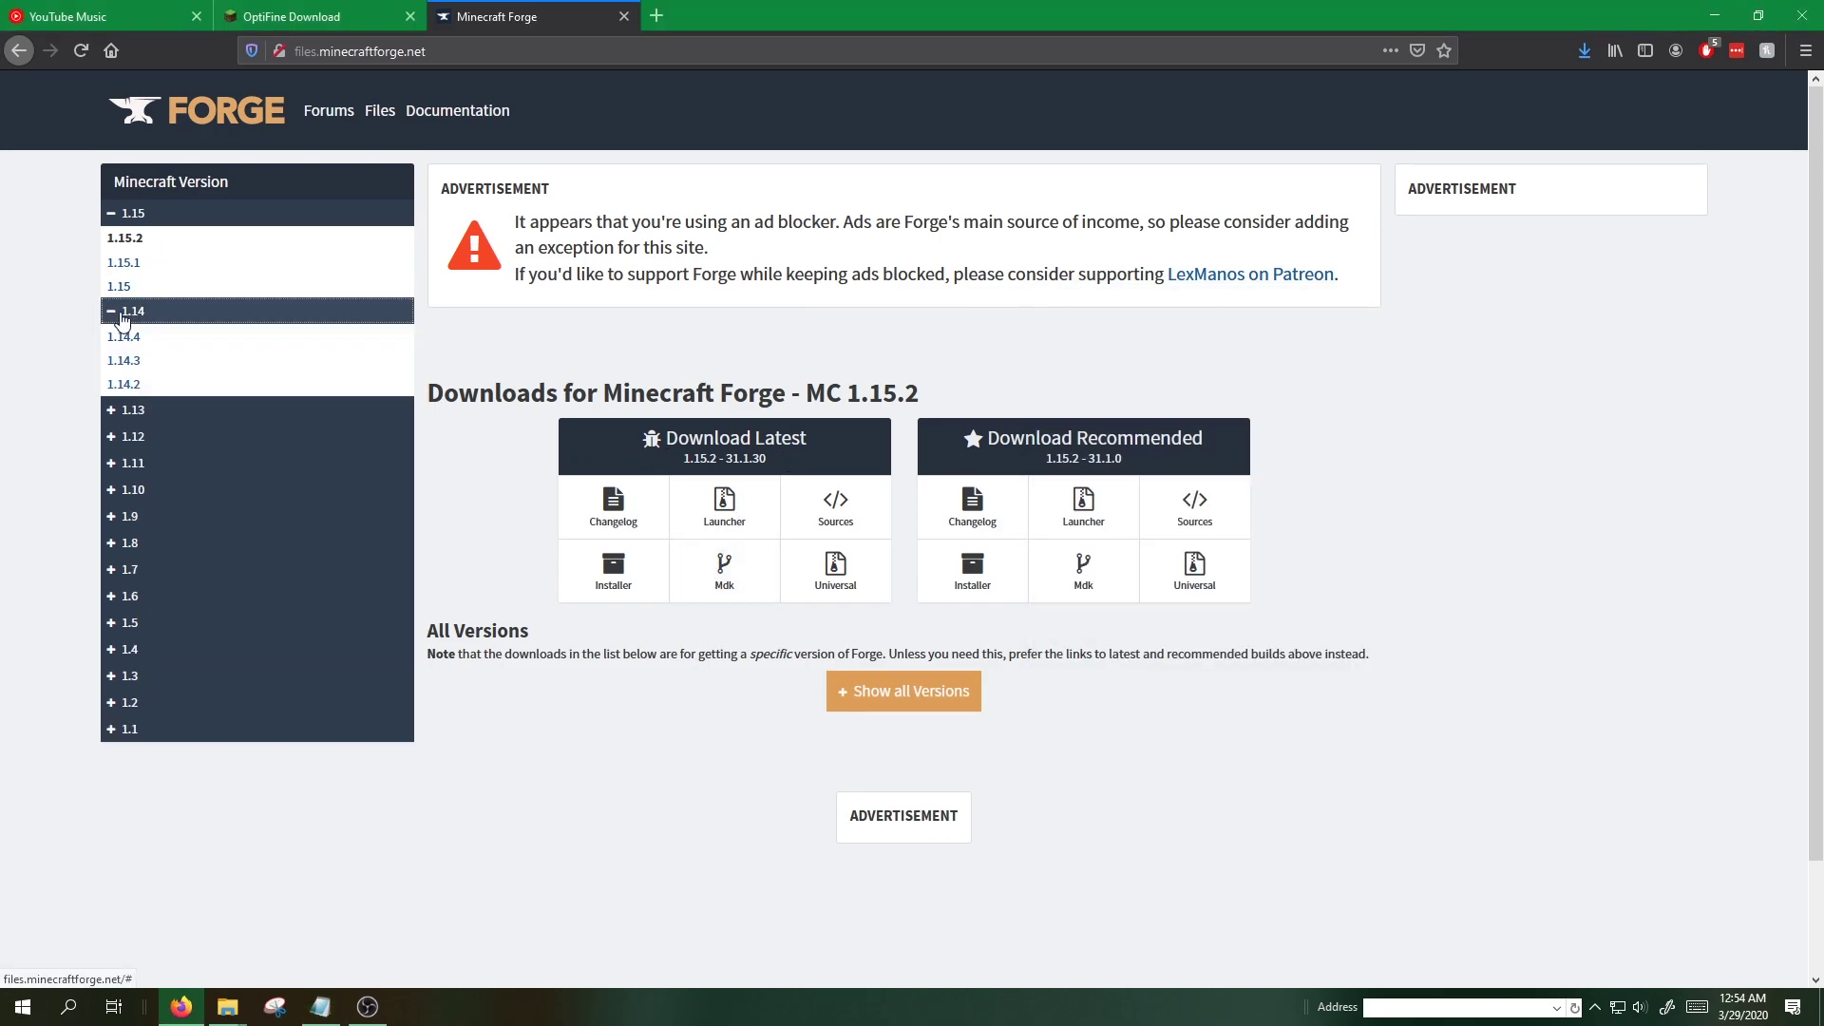
pyautogui.click(124, 336)
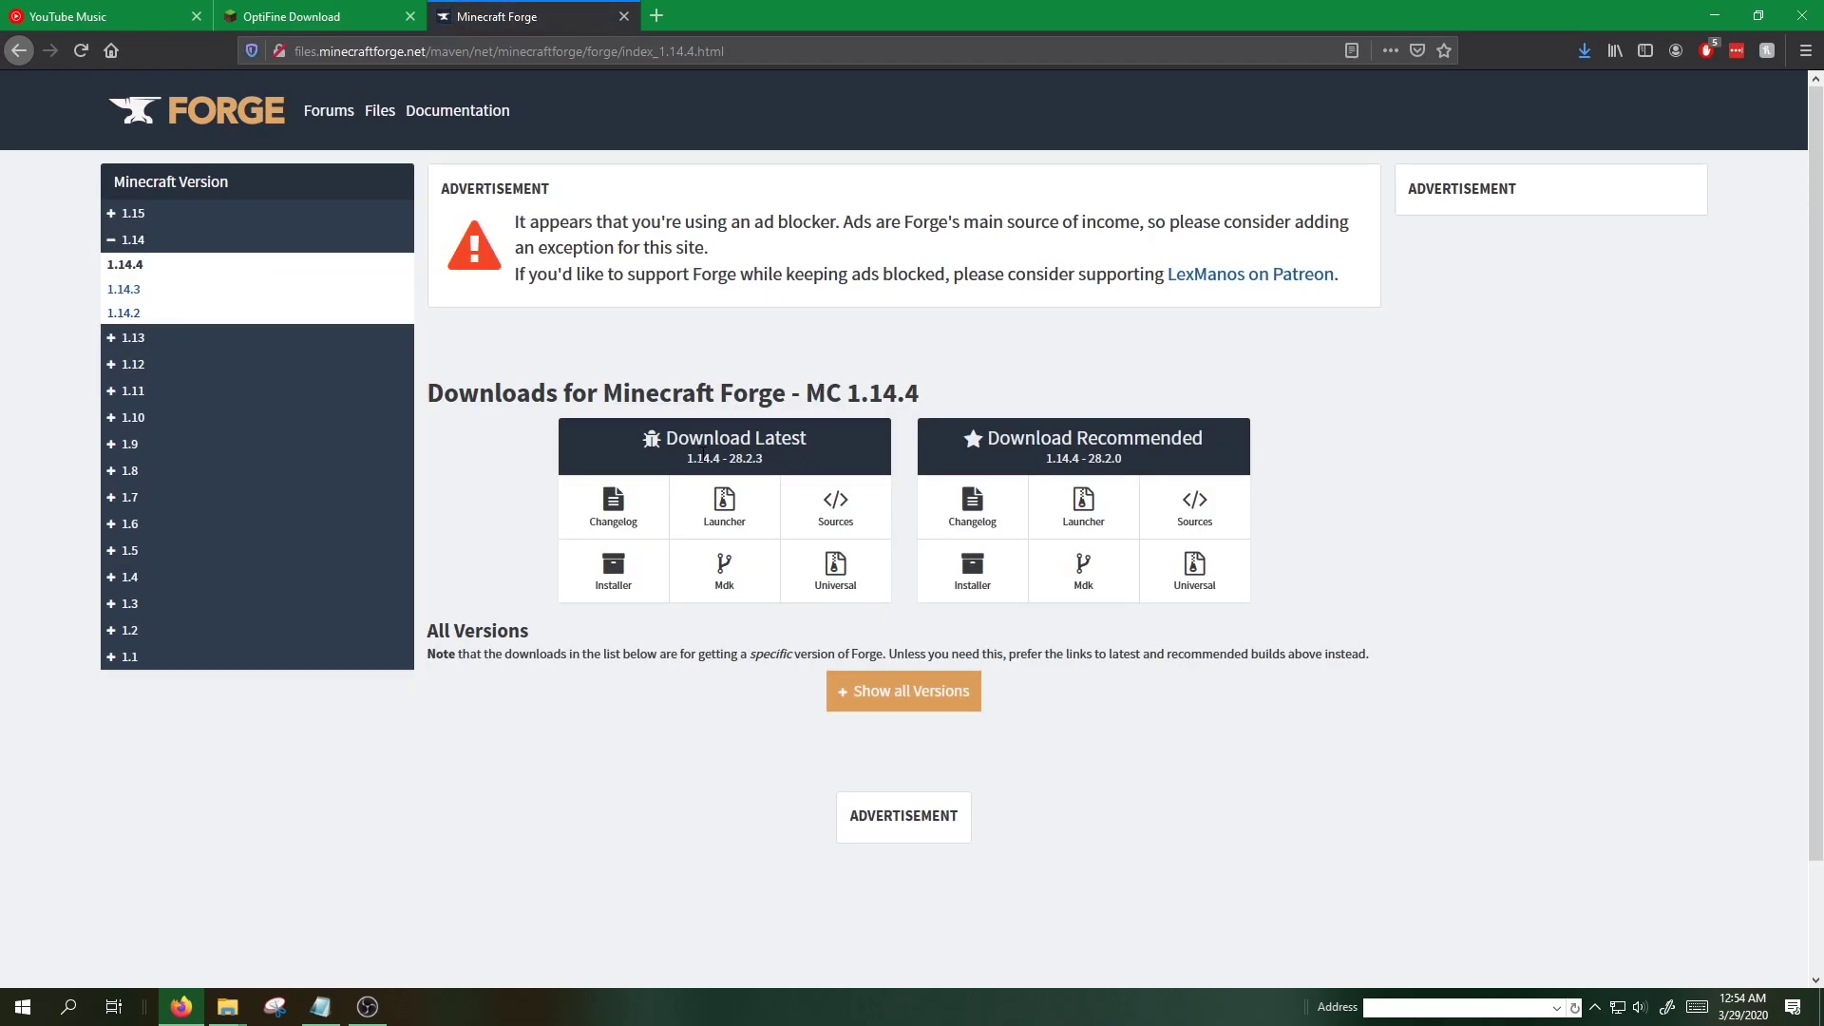
pyautogui.moveTo(730, 459); pyautogui.dragTo(766, 461)
pyautogui.click(323, 1007)
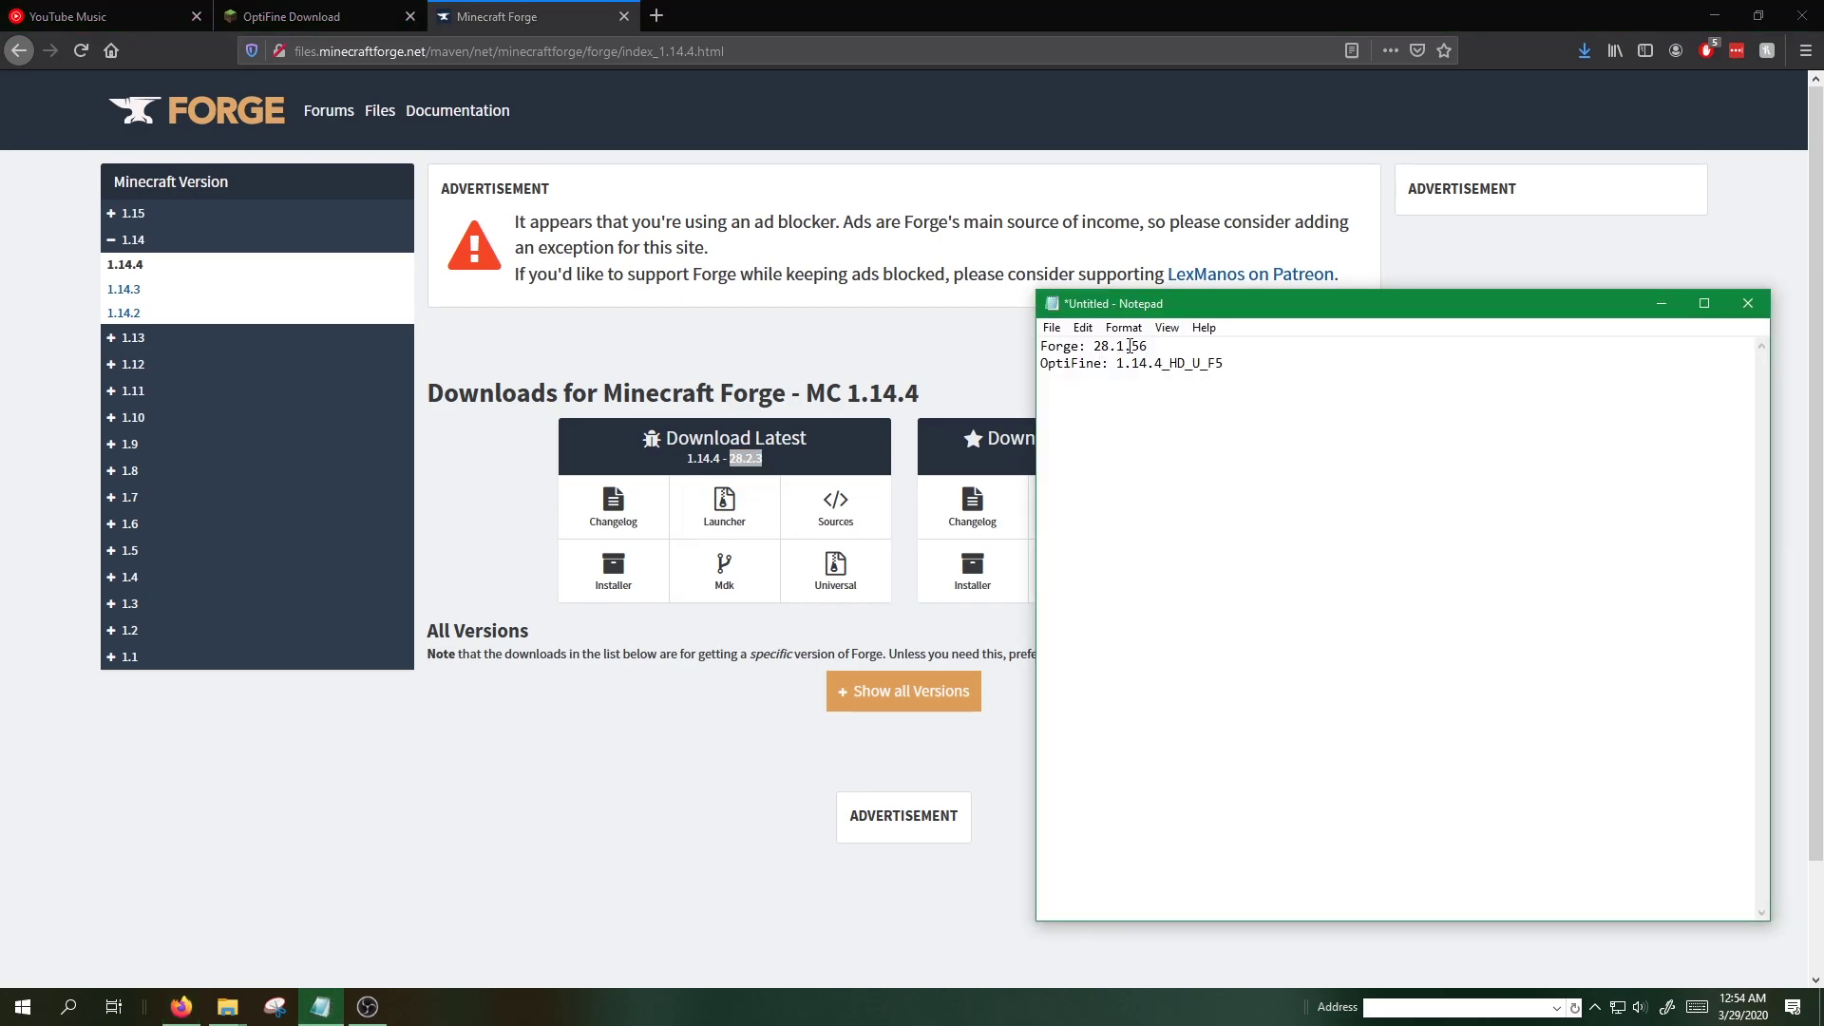
pyautogui.click(657, 739)
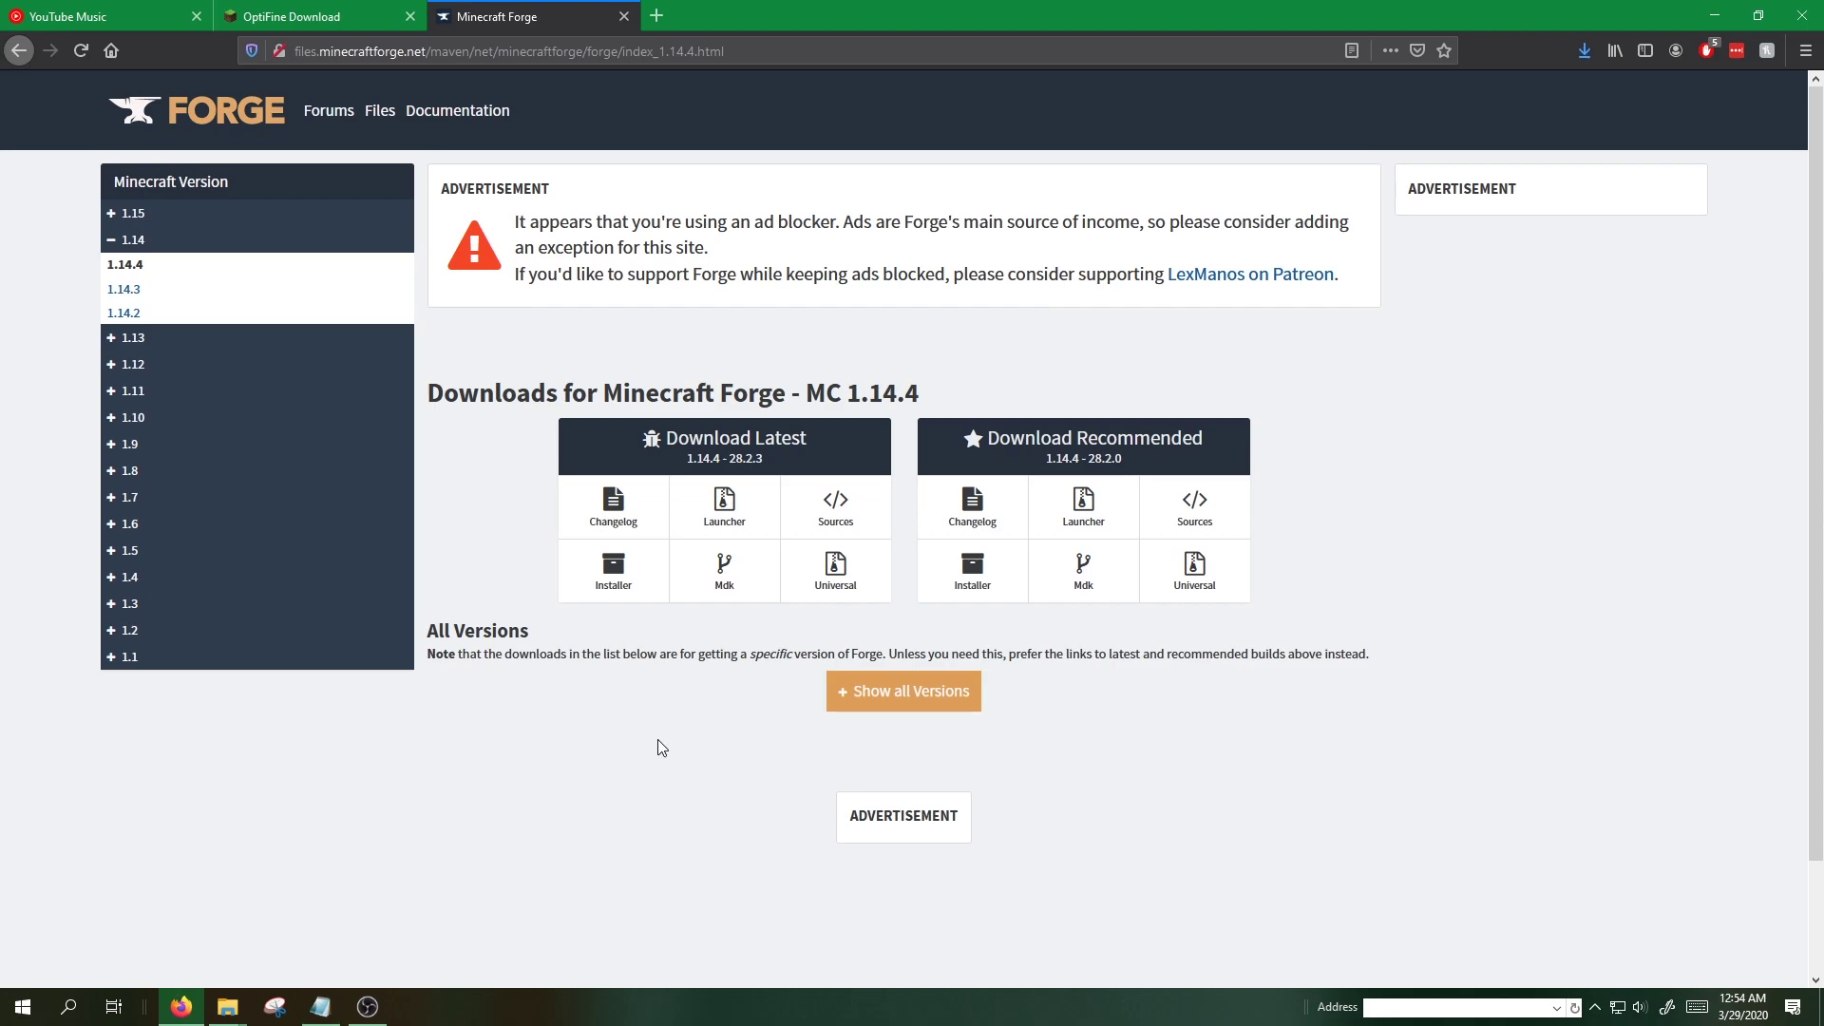
# Step: Show all Forge builds for Minecraft 1.14.4, find 28.1.56, and download forge-1.14.4-28.1.56-installer.jar past the advertisement page
pyautogui.click(848, 691)
pyautogui.scroll(-10, 807, 595)
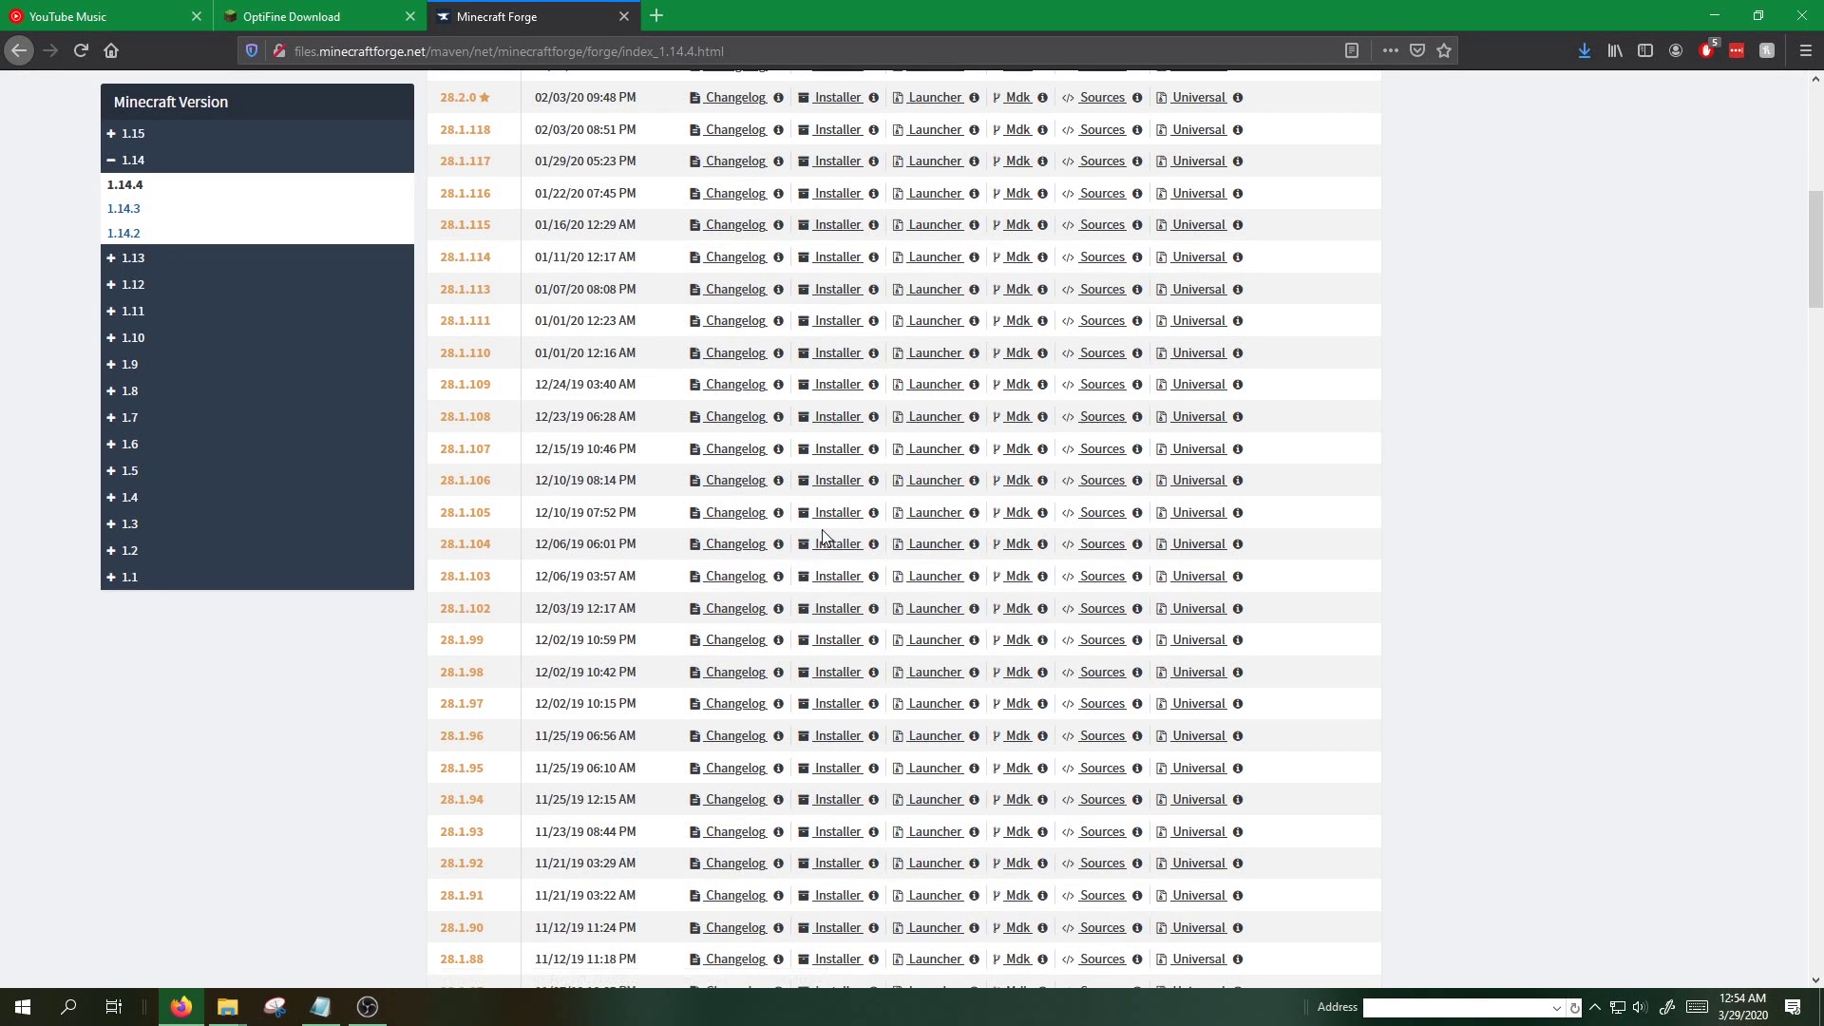
pyautogui.scroll(-7, 746, 538)
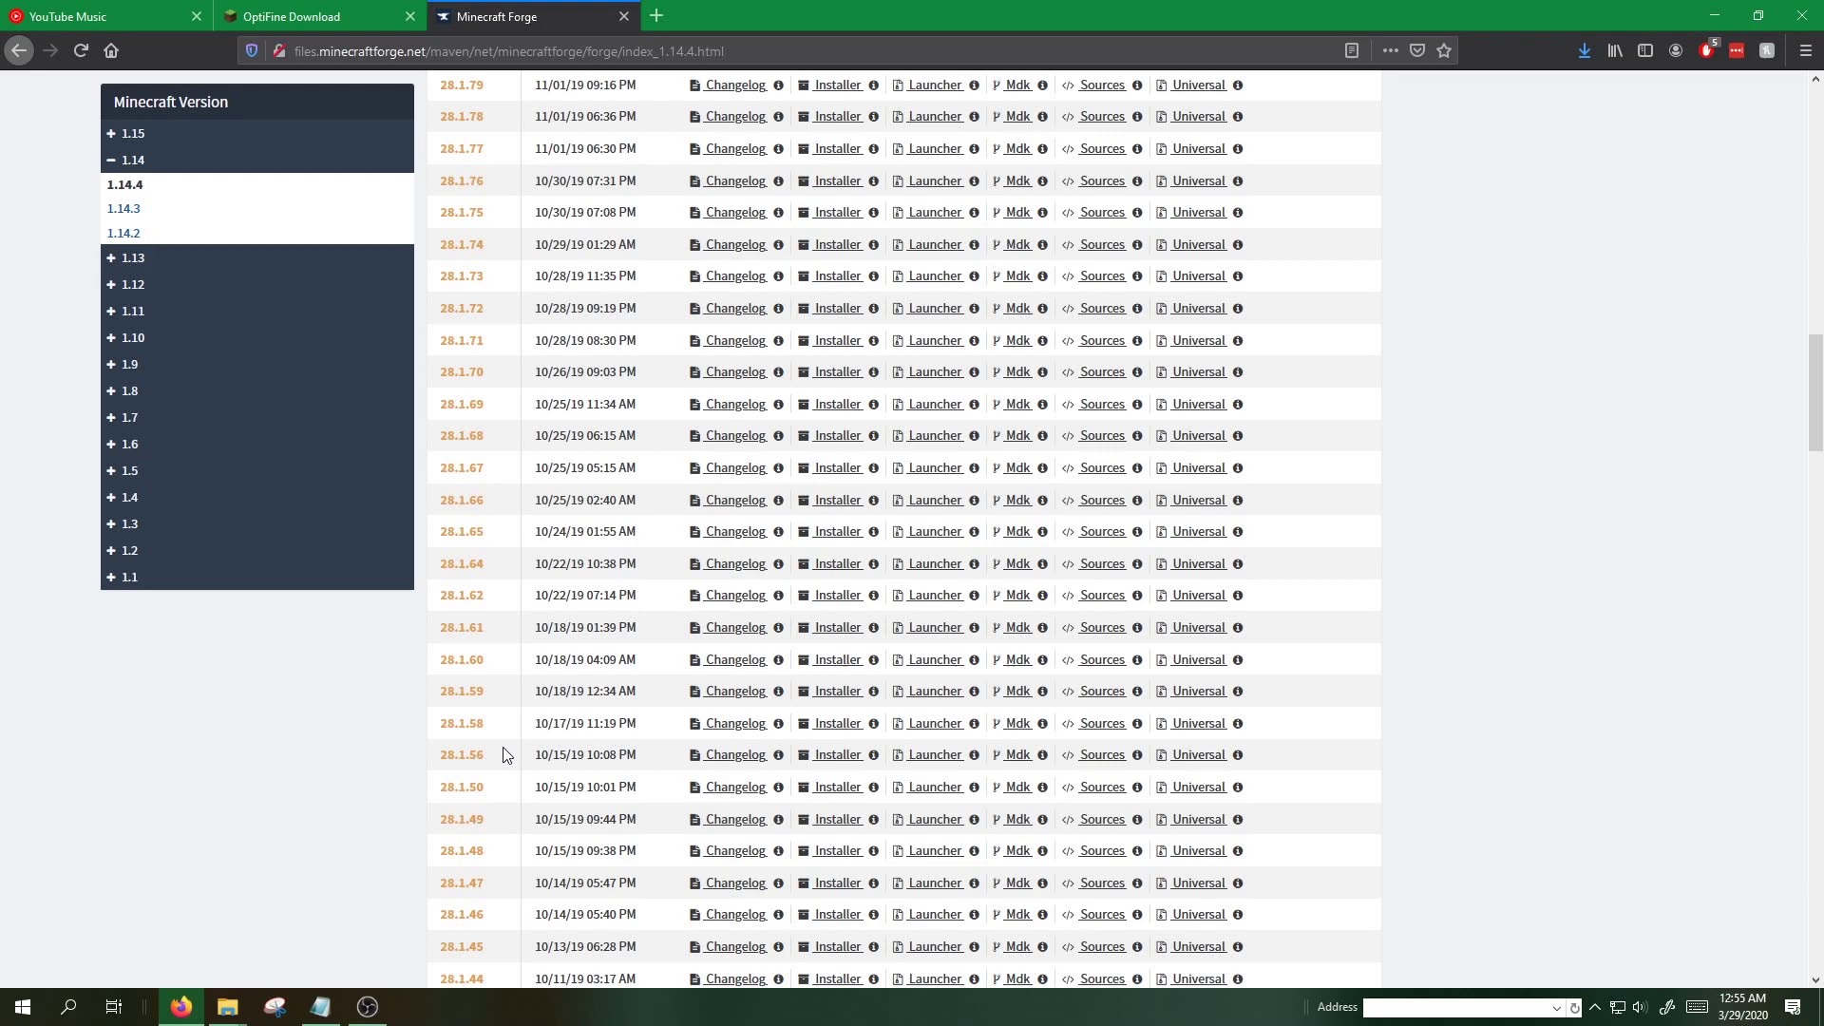
pyautogui.click(840, 764)
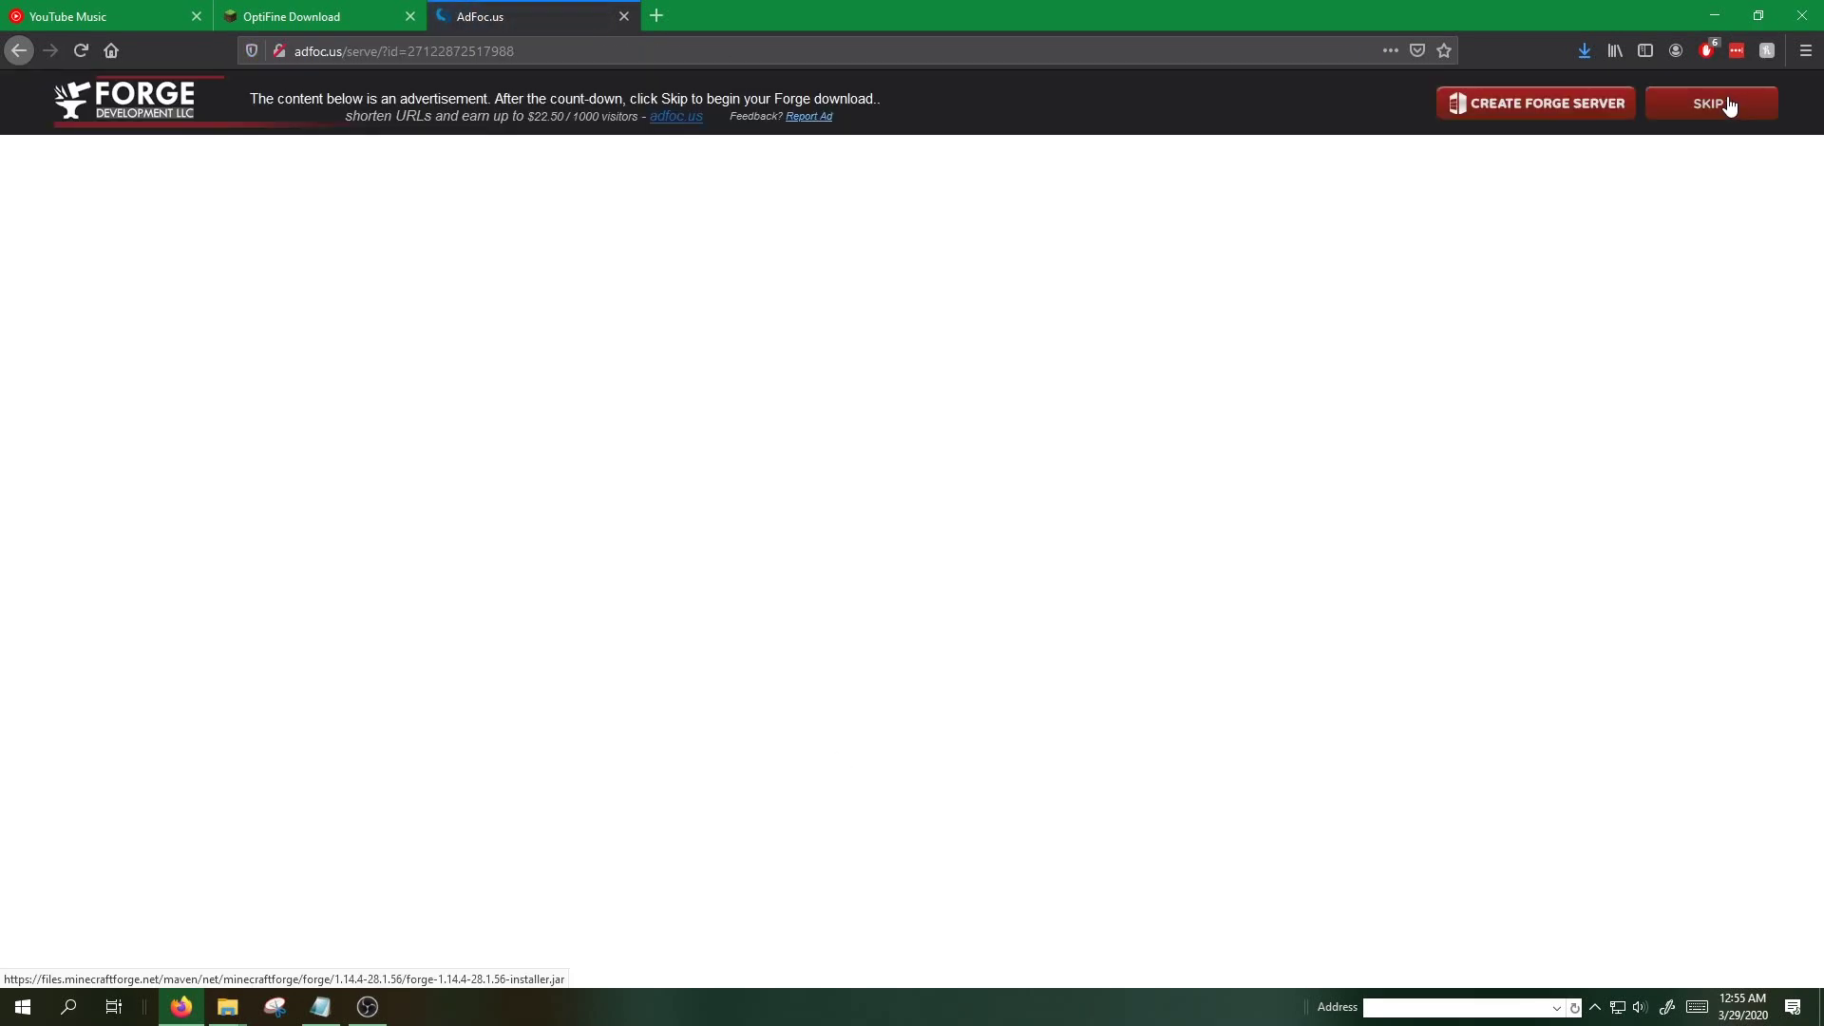
pyautogui.click(1724, 106)
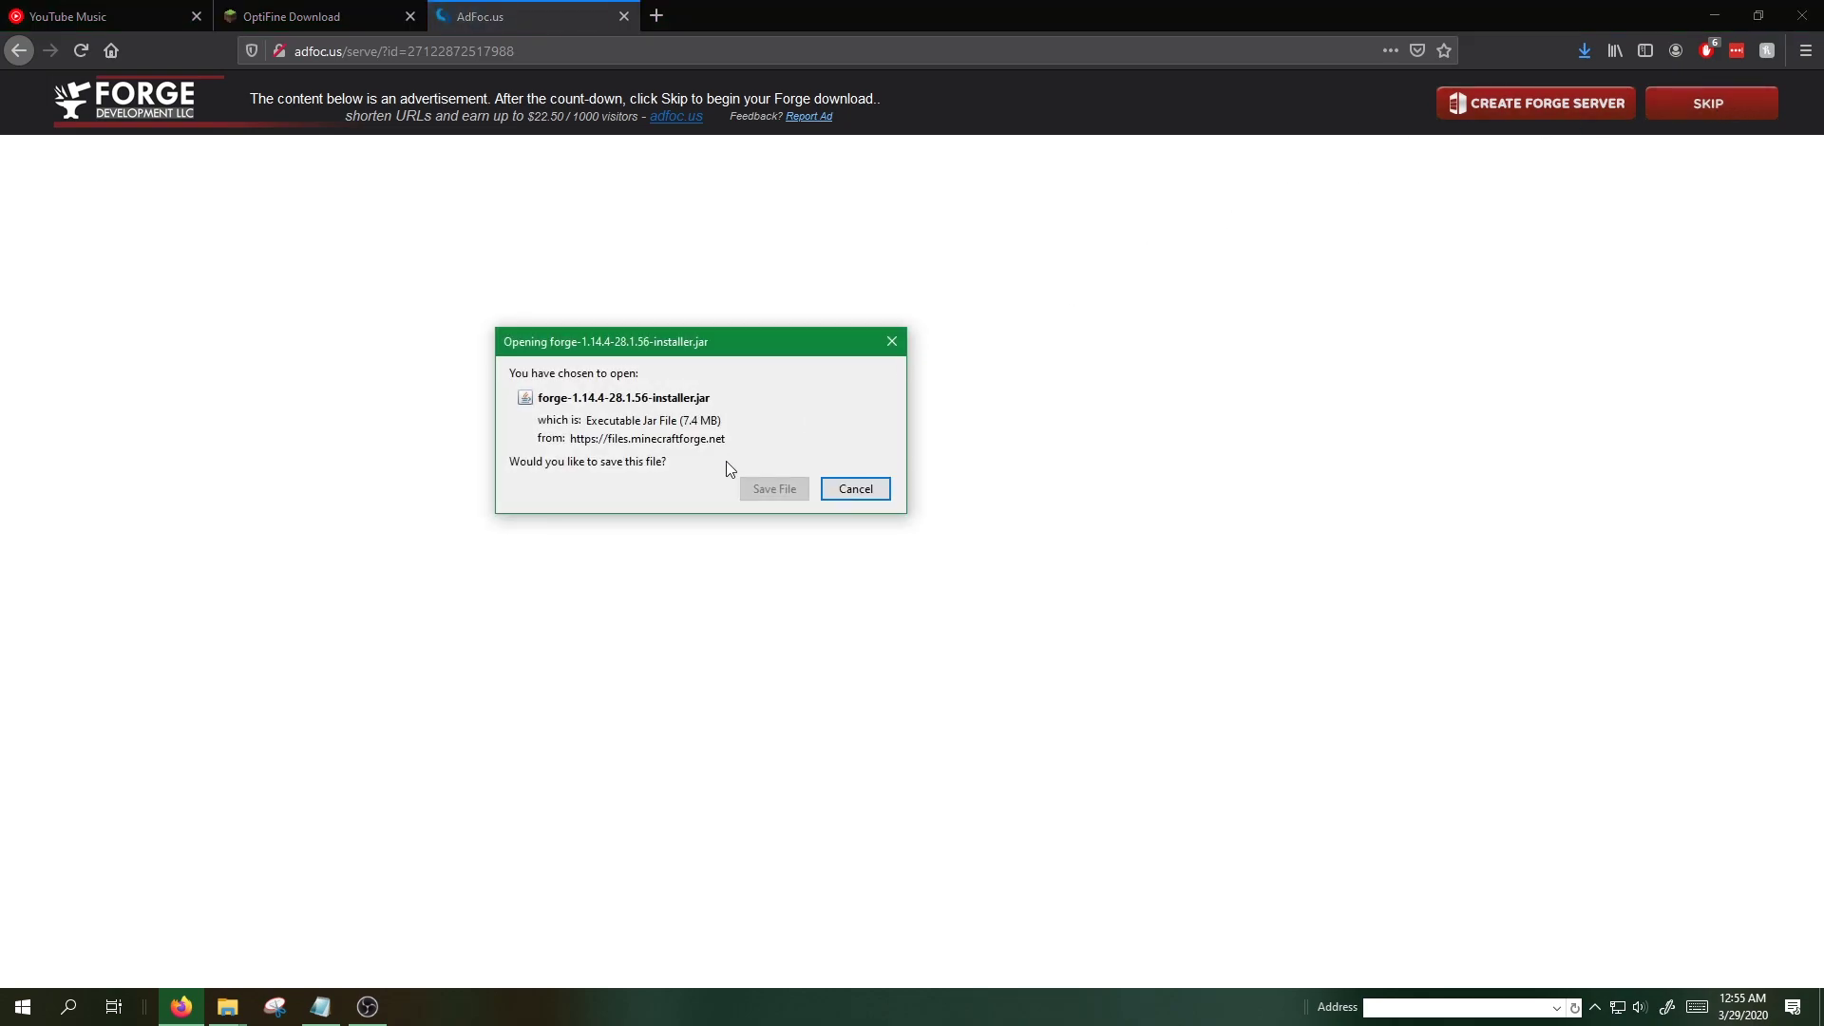
pyautogui.click(771, 489)
# Step: Run forge-1.14.4-28.1.56-installer.jar from the Downloads folder and install the Forge client into the .minecraft folder
pyautogui.hotkey('alt', 'Tab')
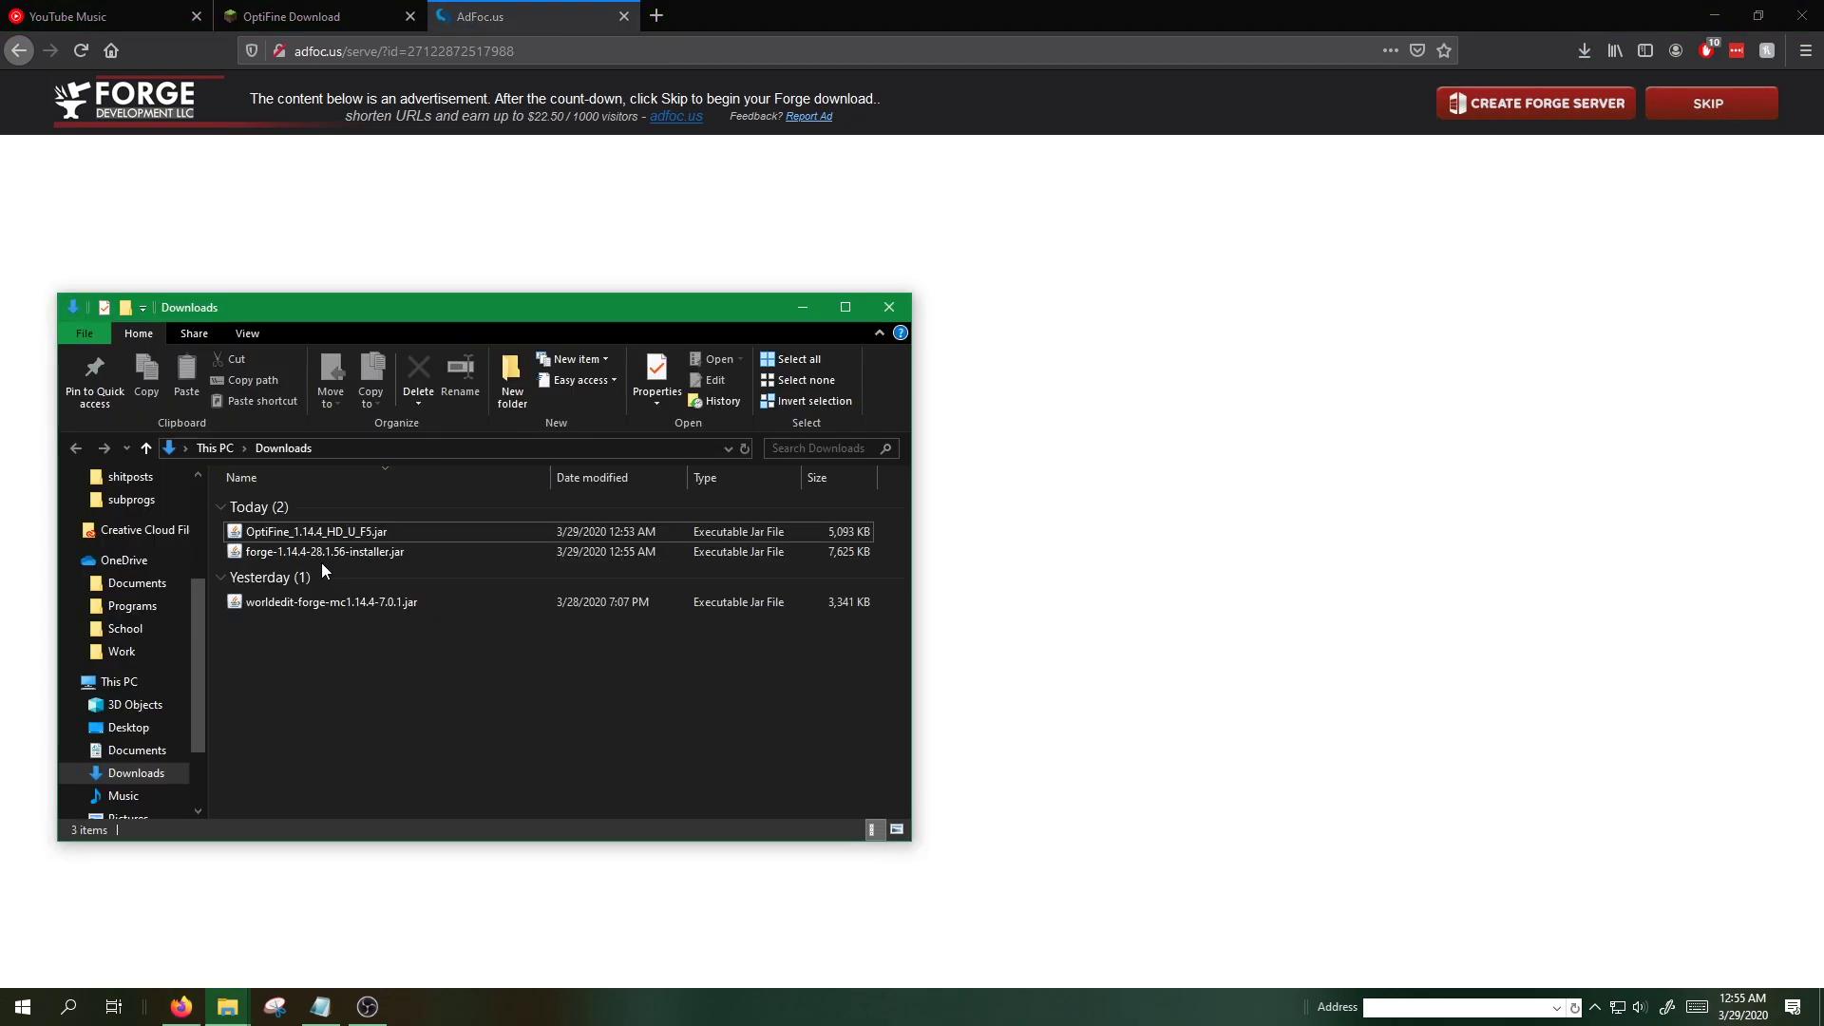
pyautogui.click(322, 555)
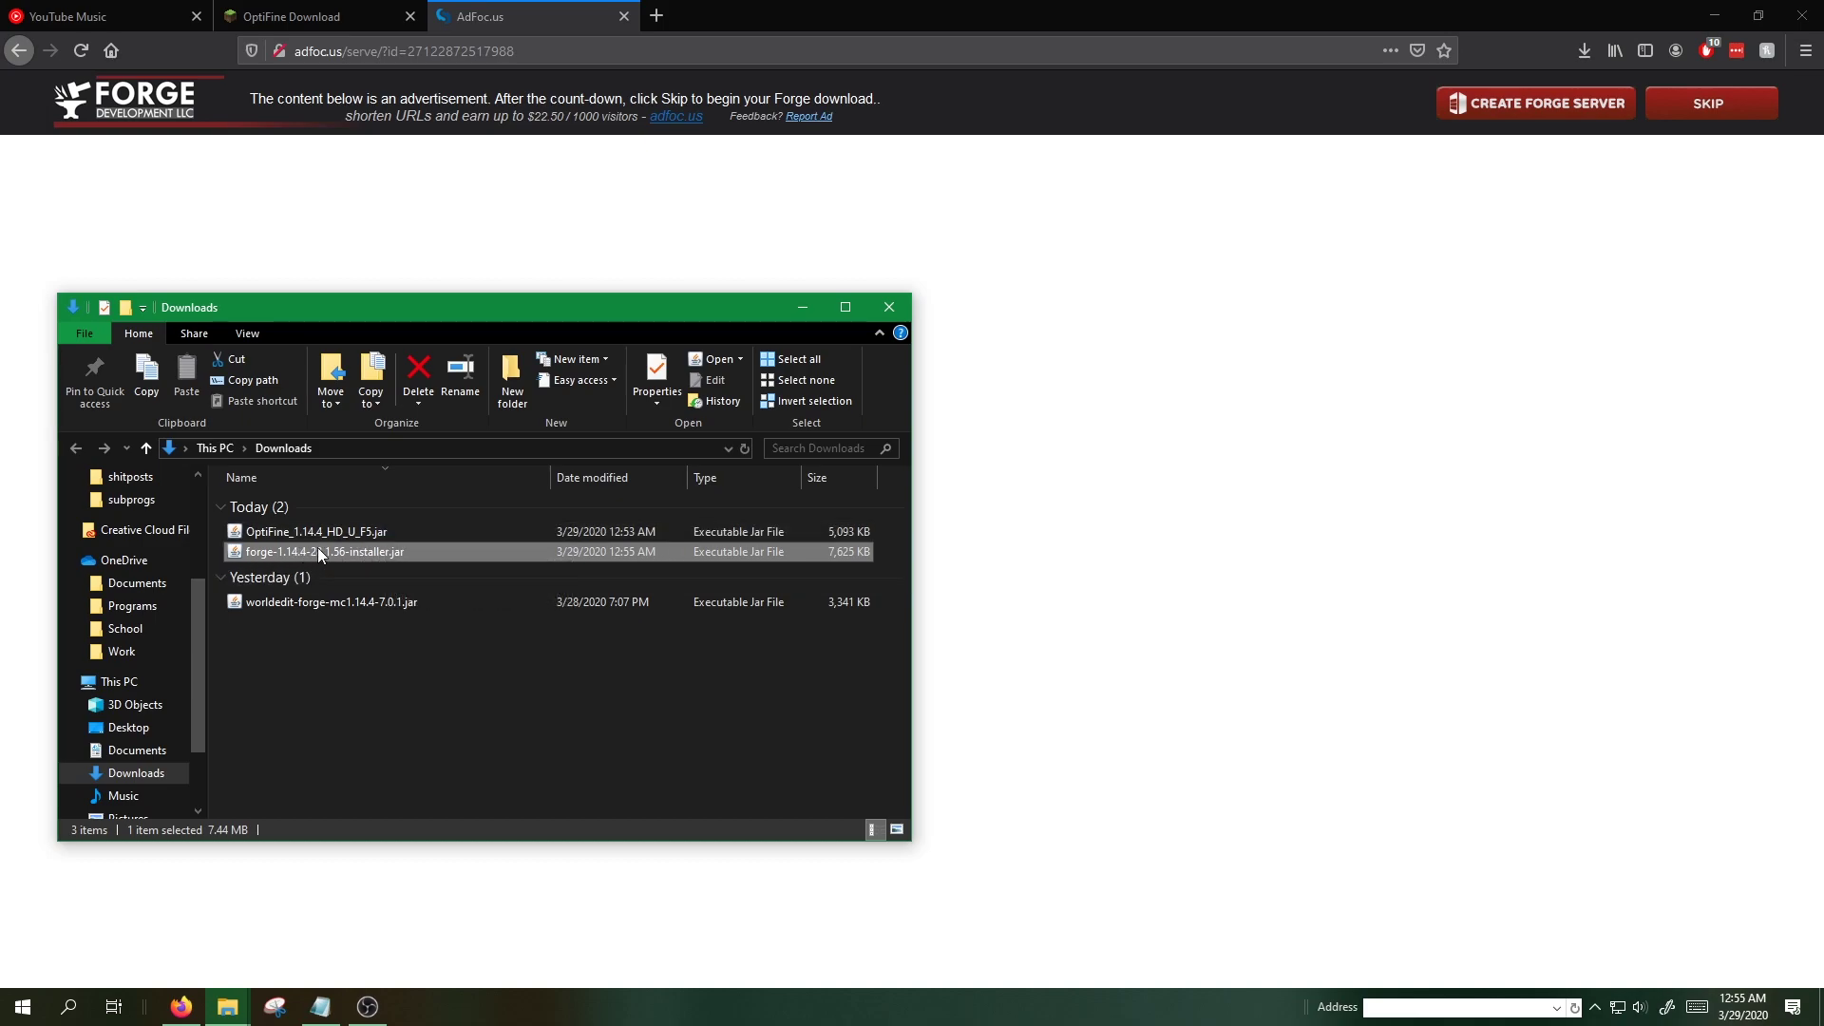
pyautogui.doubleClick(324, 551)
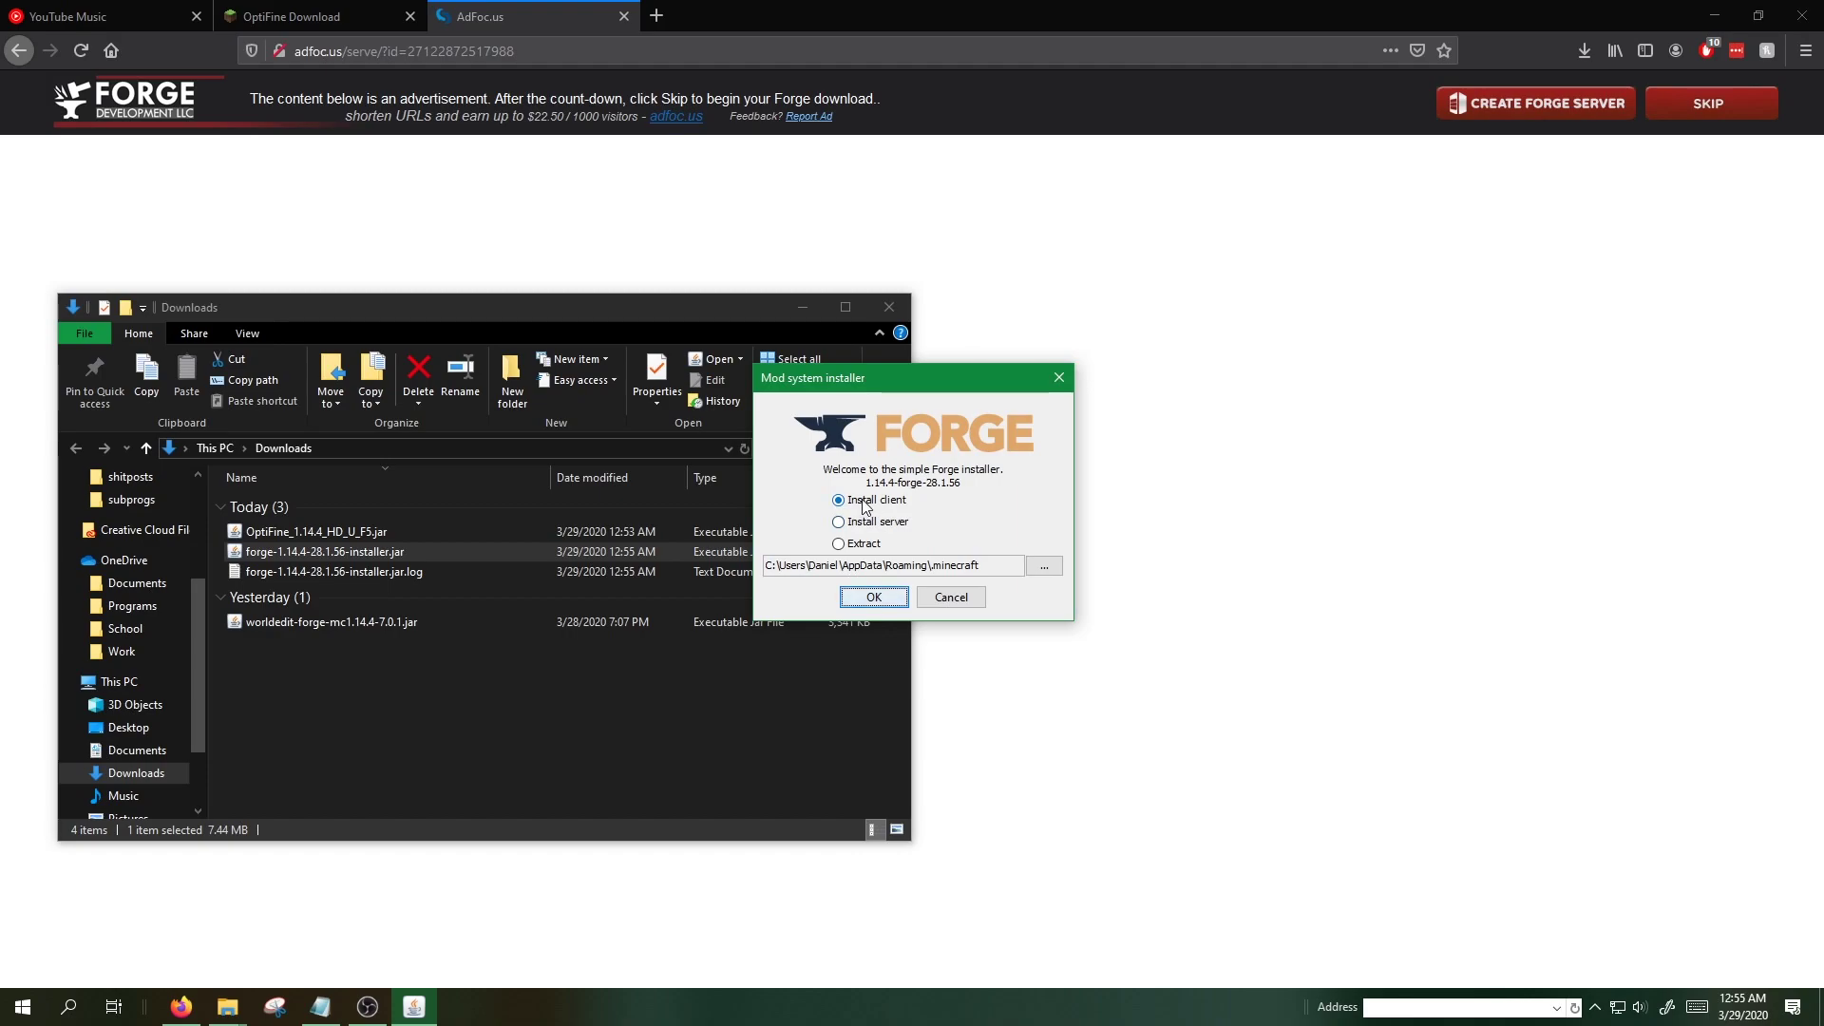
pyautogui.click(888, 597)
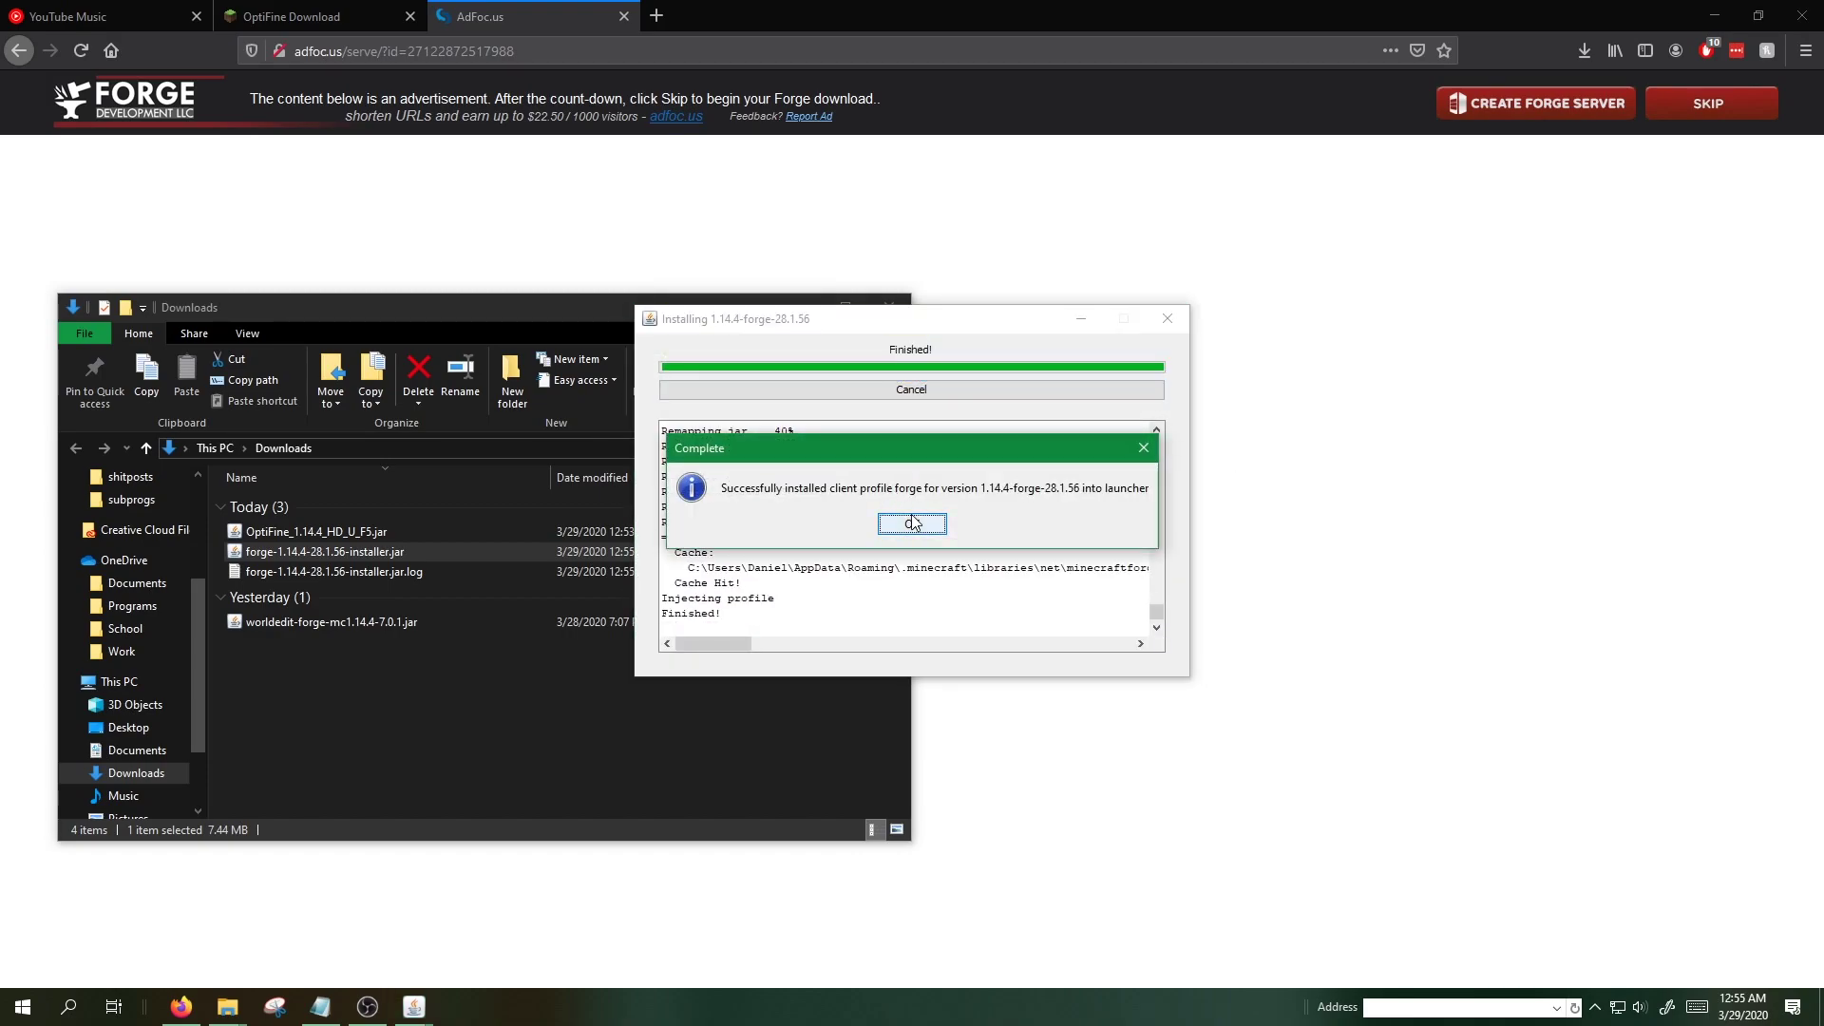
pyautogui.click(912, 522)
# Step: Open the Minecraft Launcher, start the game with the 1.14.4-forge-28.1.56 profile to test Forge, and close it at the title screen
pyautogui.press('super')
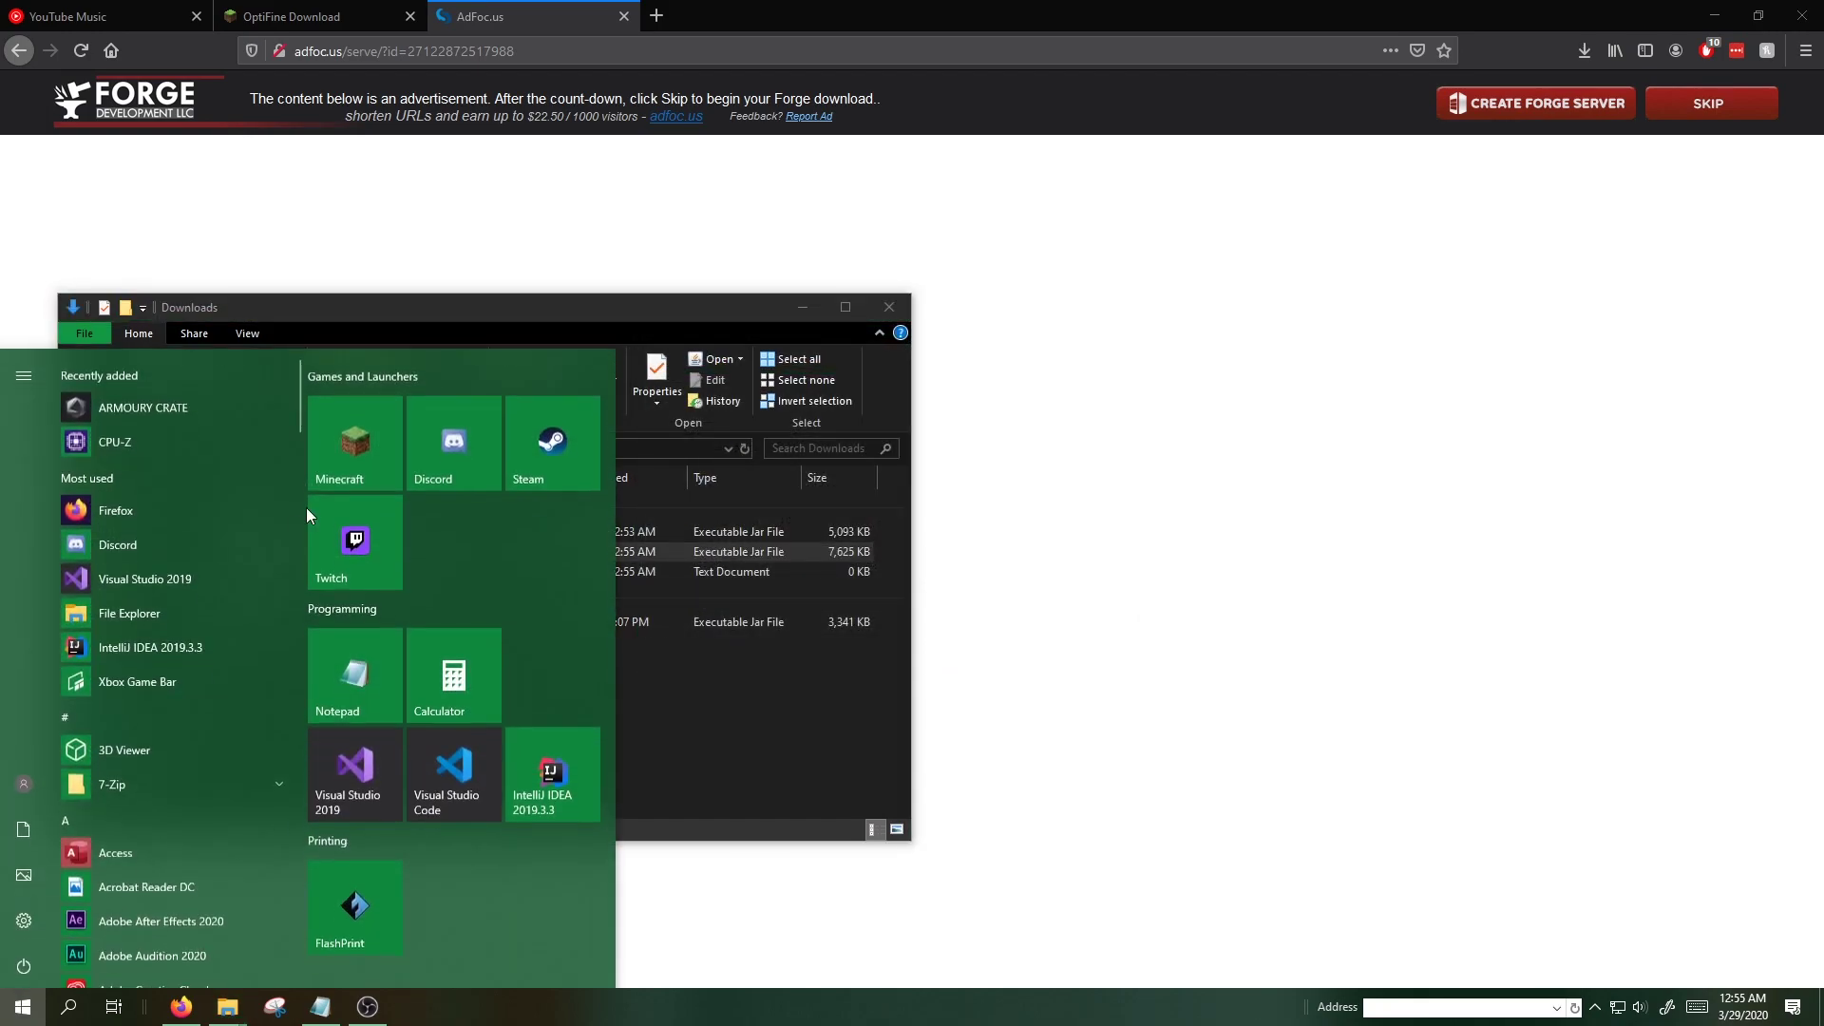
pyautogui.click(338, 431)
pyautogui.click(1109, 757)
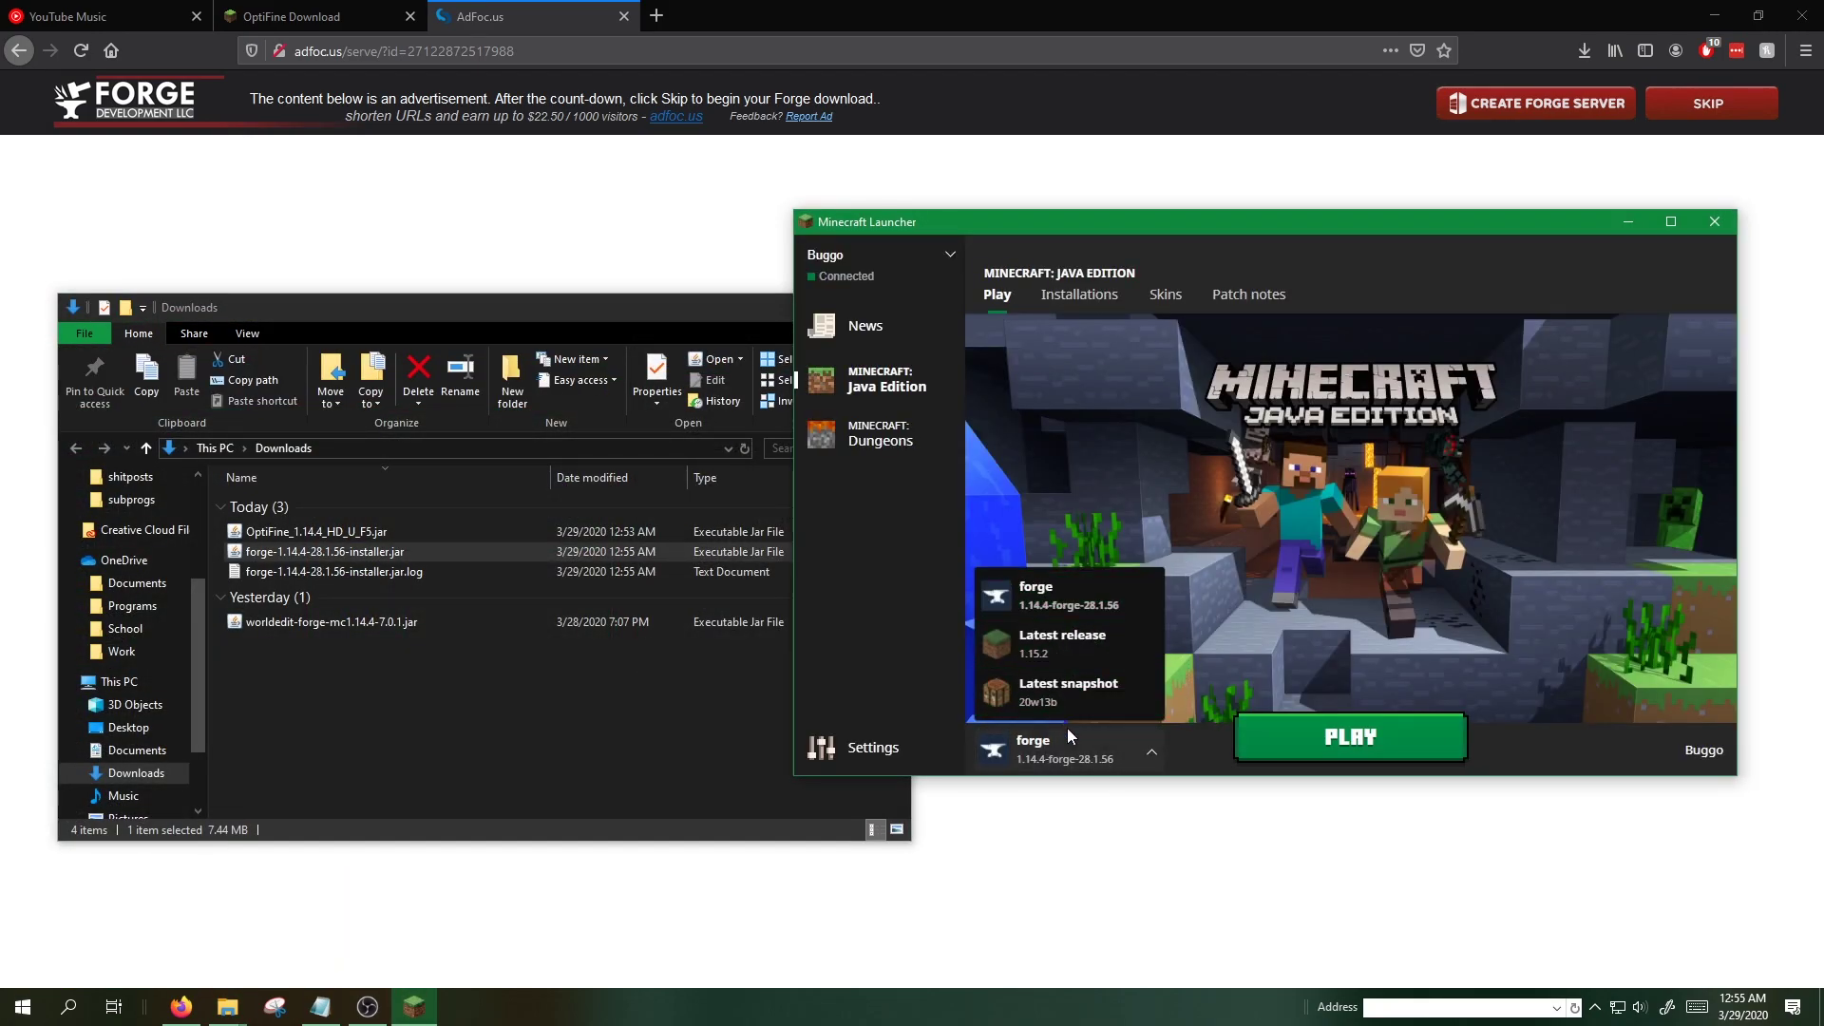
pyautogui.click(1064, 666)
pyautogui.click(1075, 749)
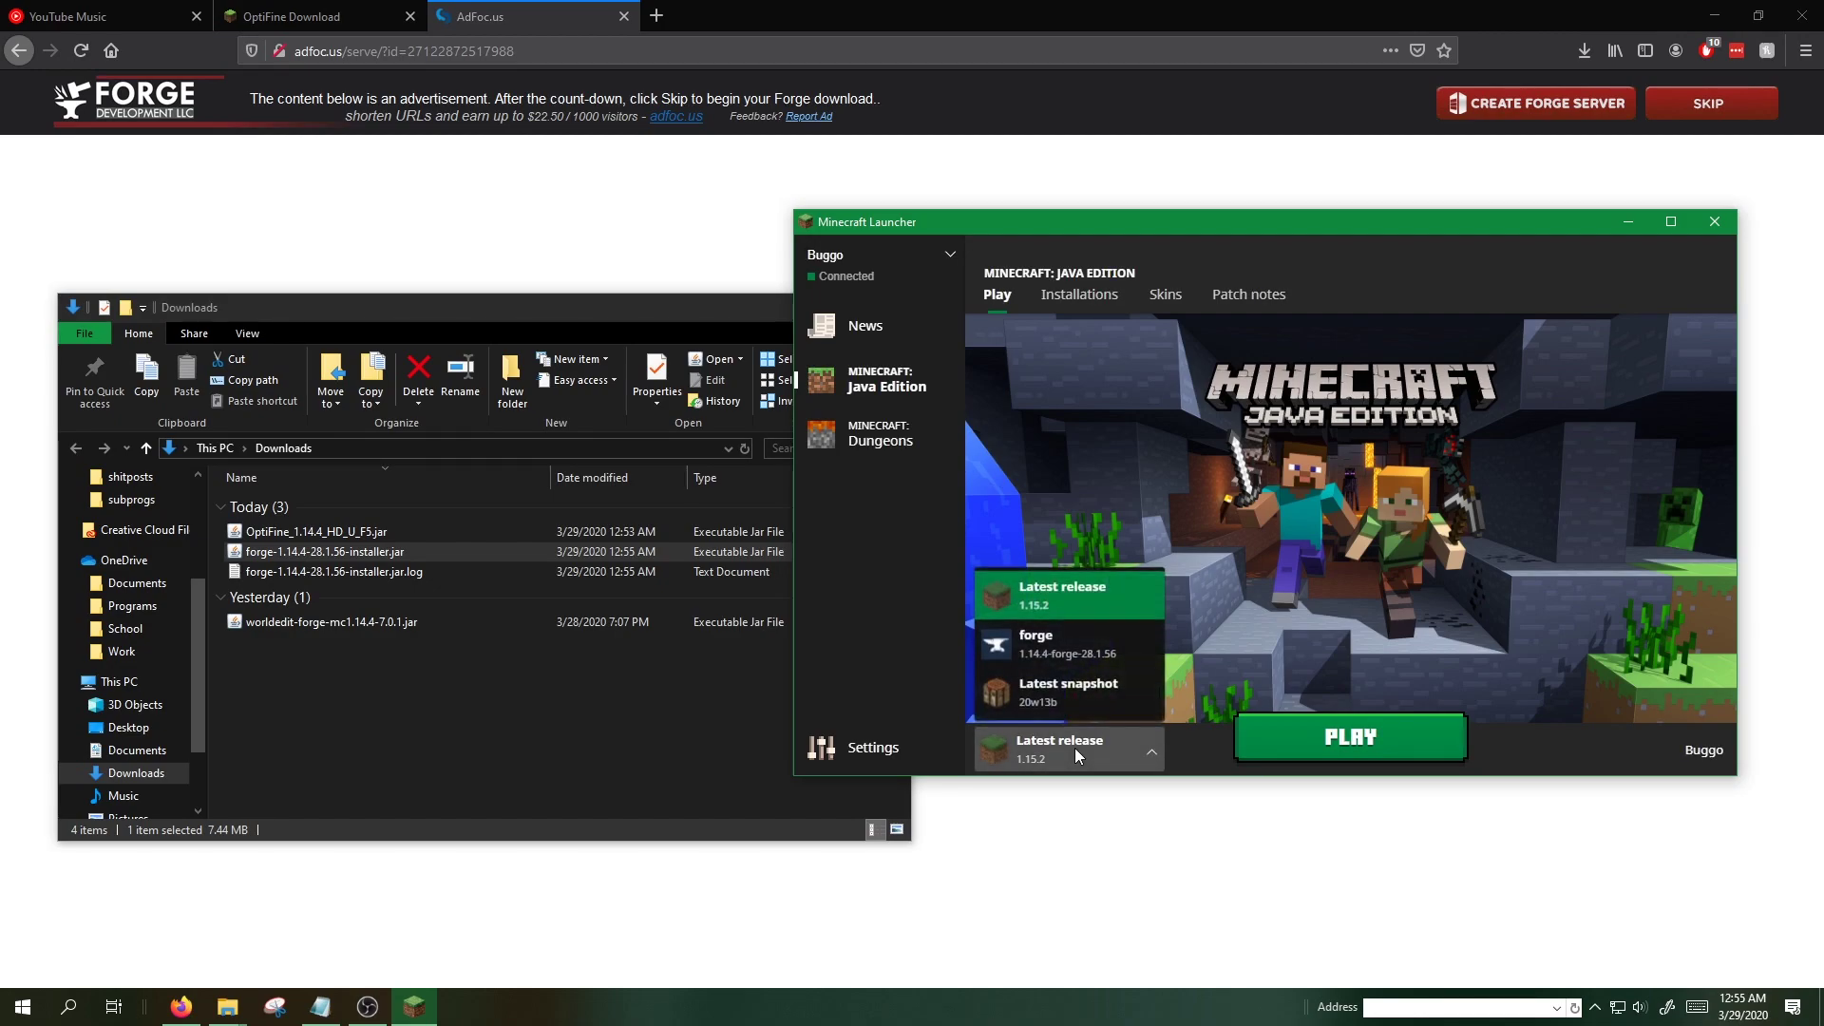
pyautogui.click(1056, 661)
pyautogui.click(1351, 737)
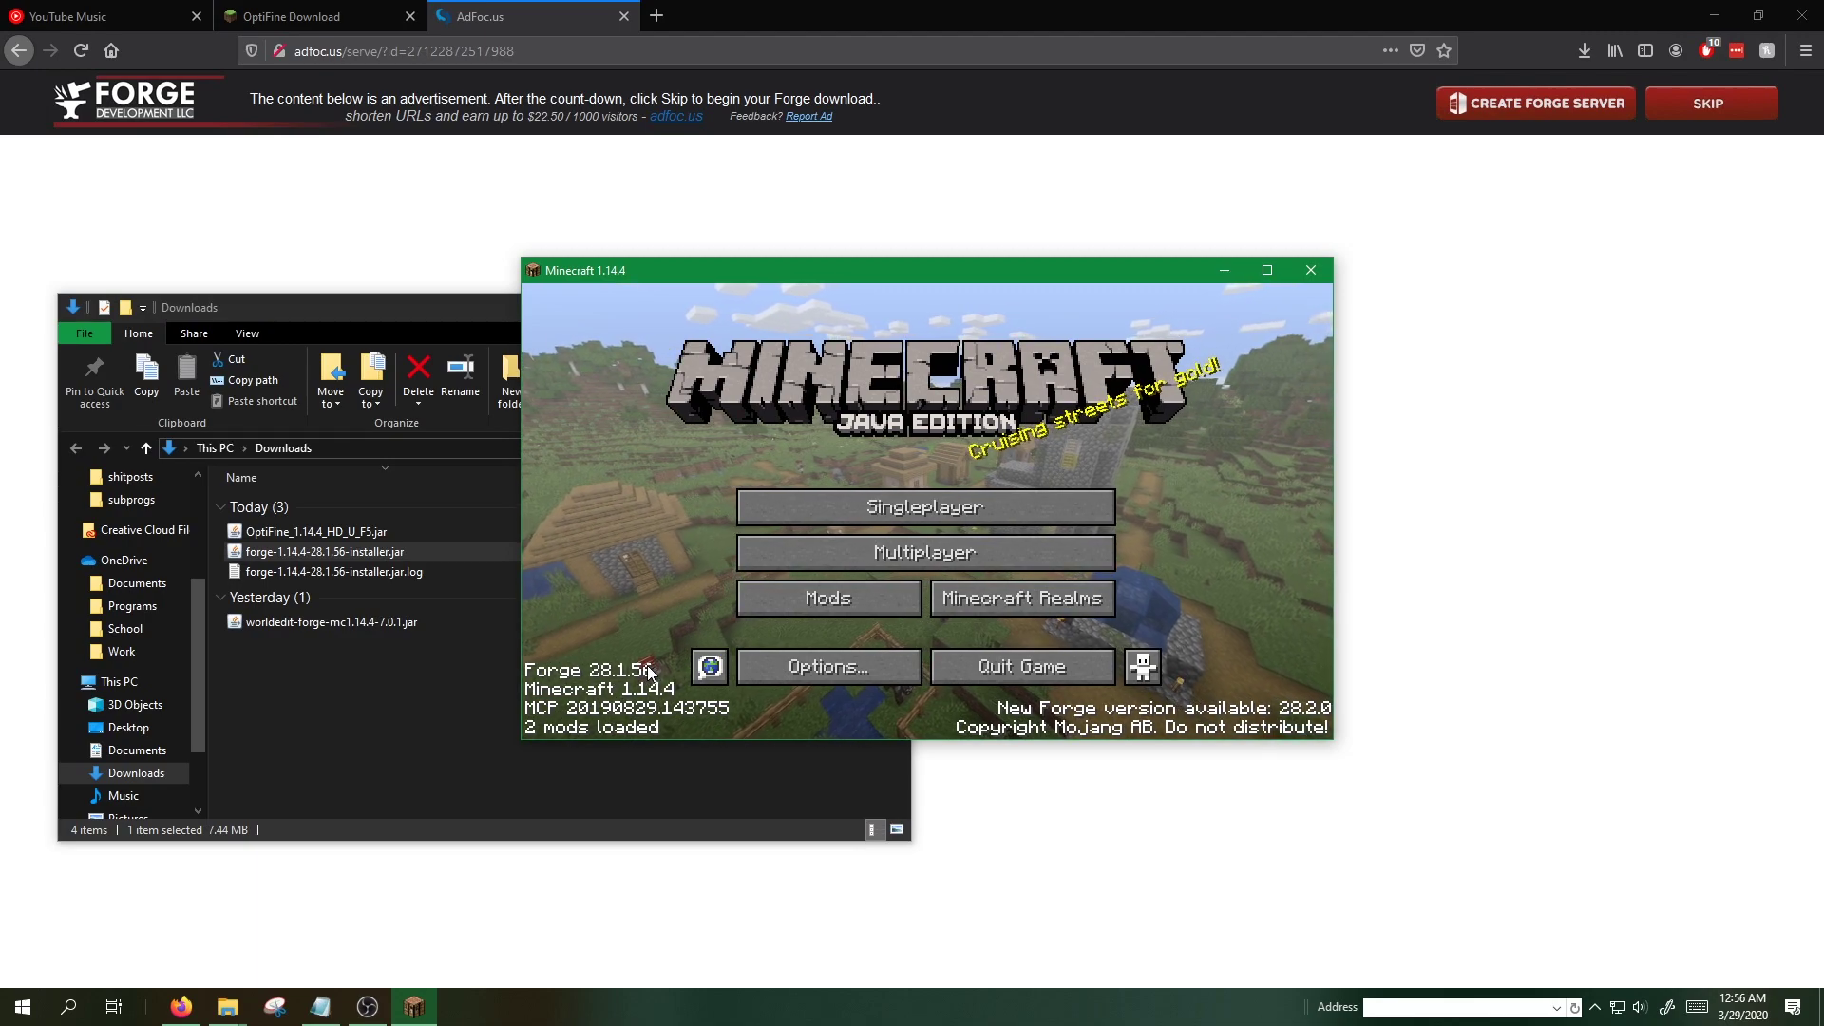
pyautogui.click(1307, 271)
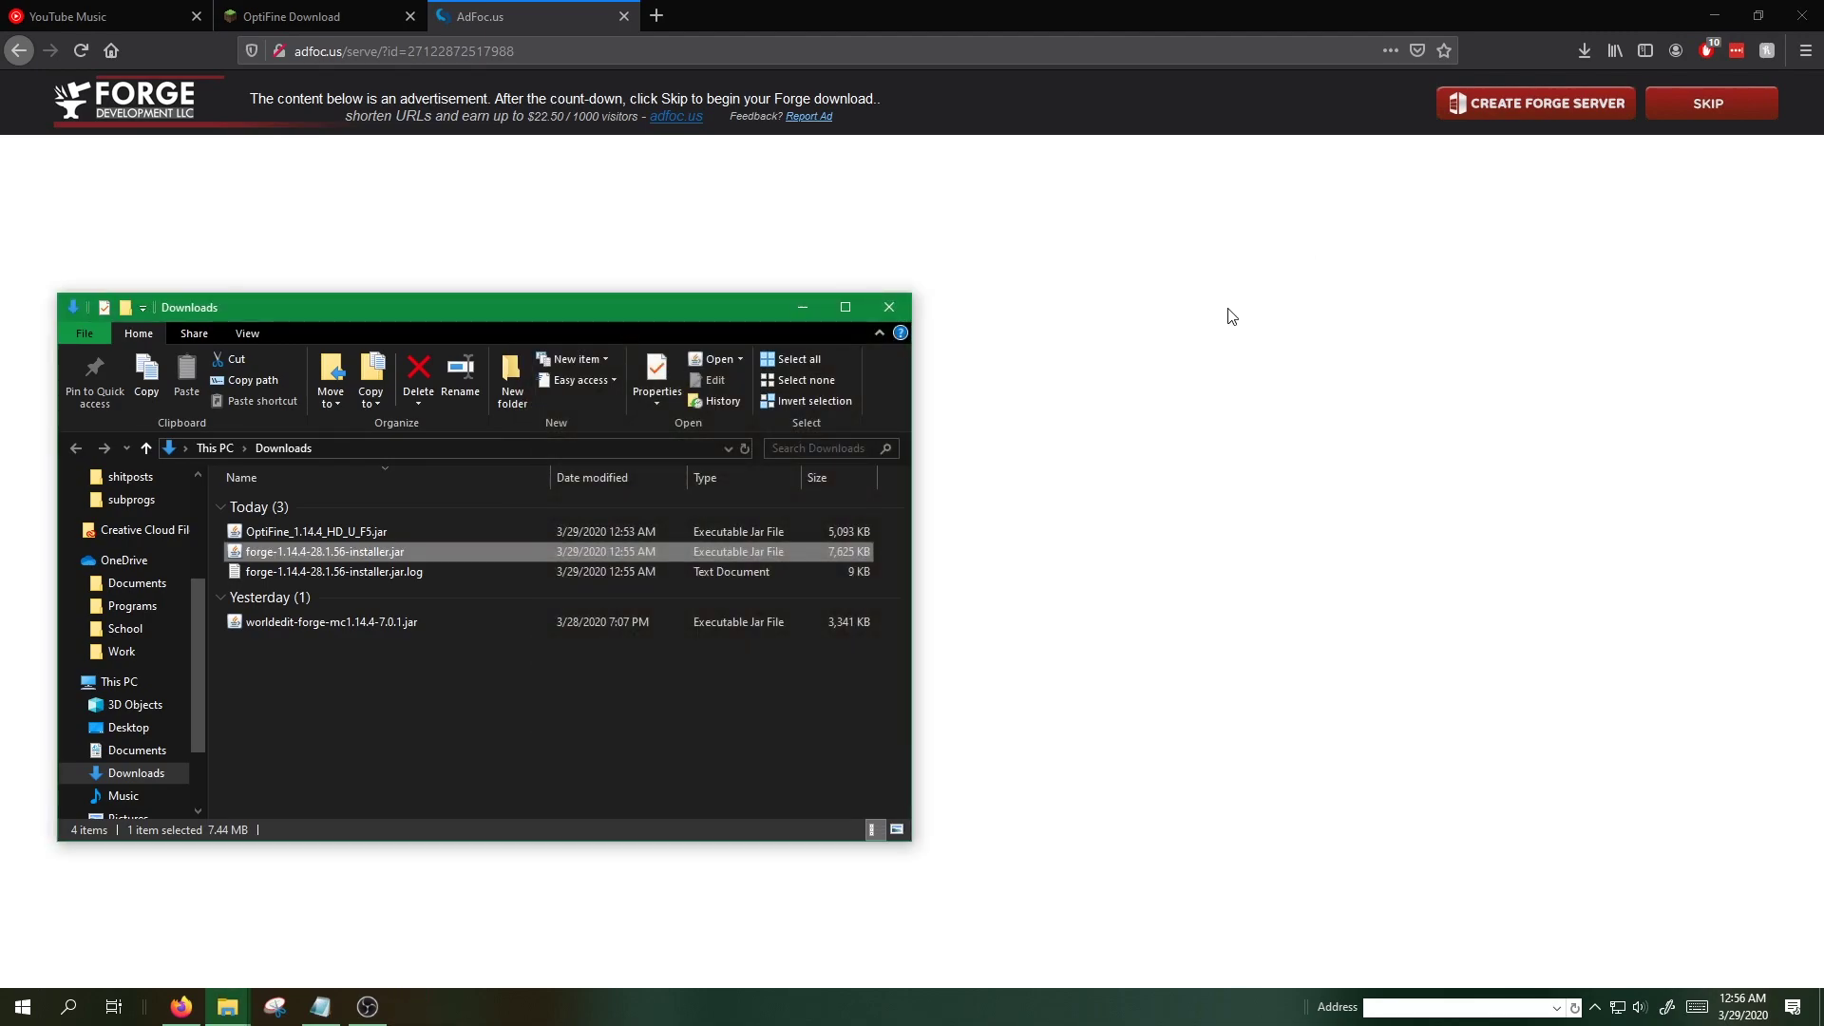
# Step: Copy OptiFine_1.14.4_HD_U_F5.jar from the Downloads folder into the mods folder inside .minecraft
pyautogui.click(510, 652)
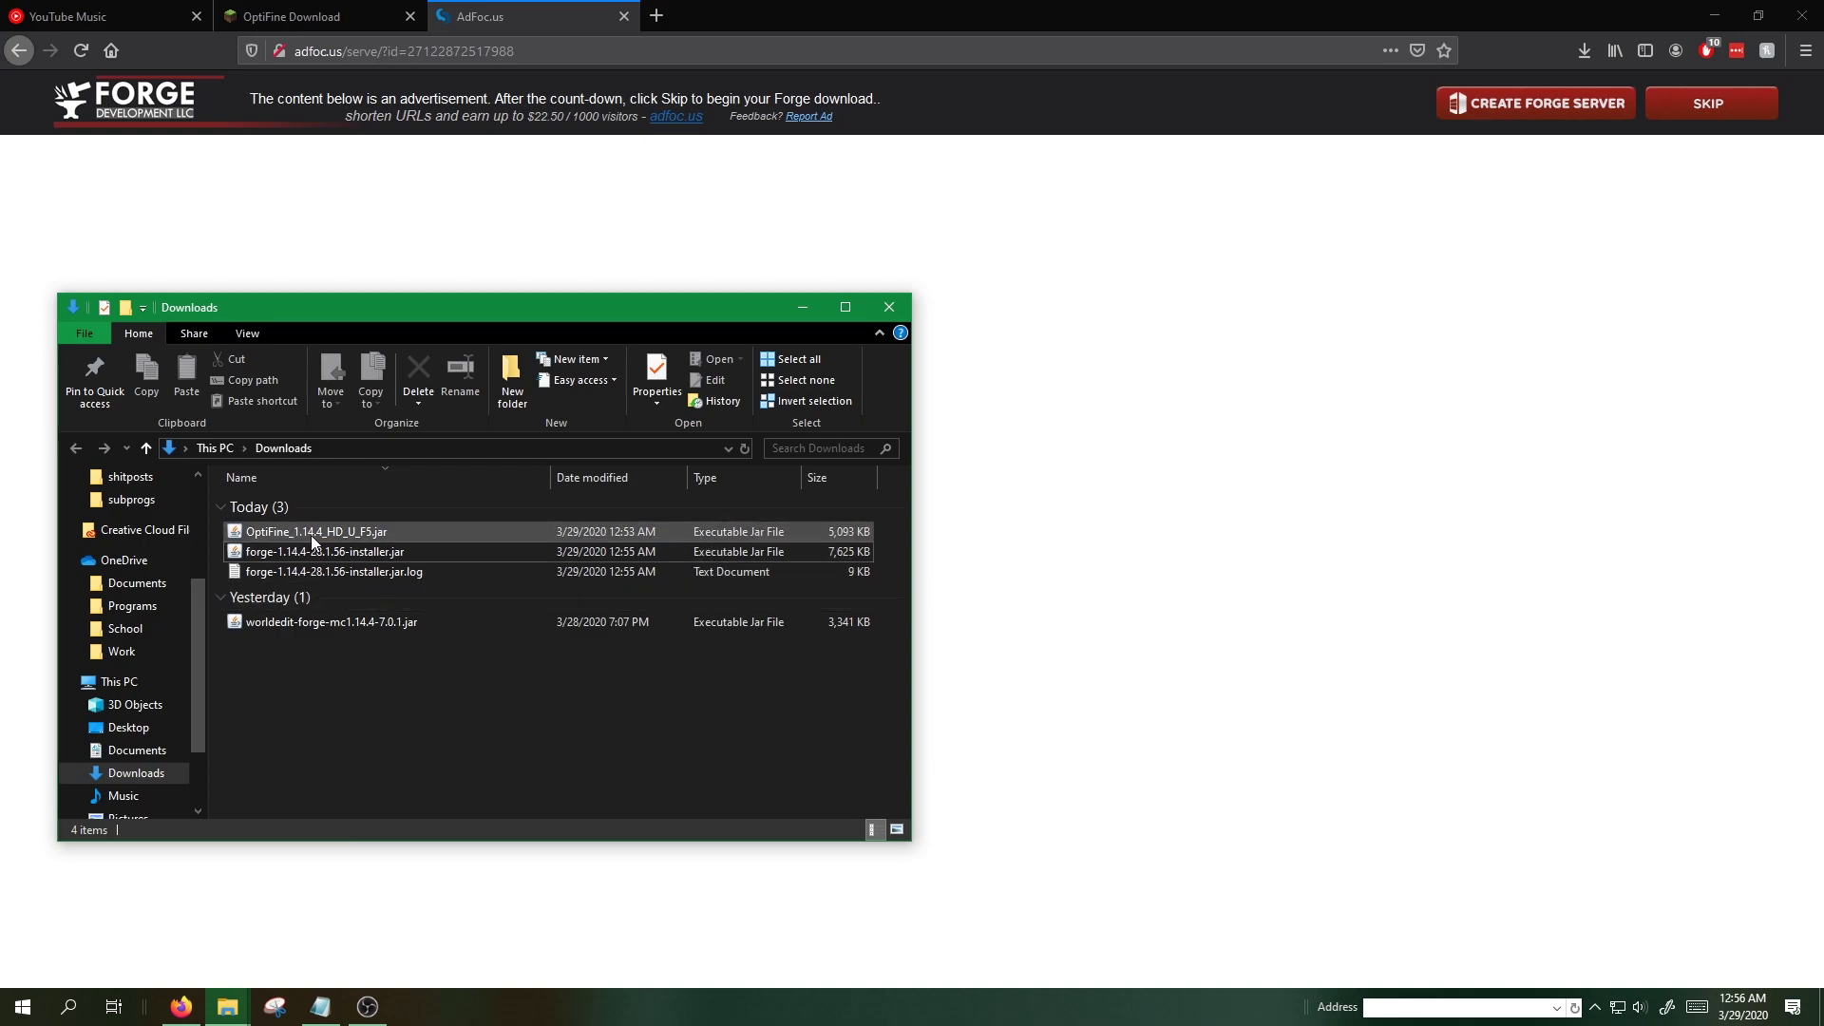
pyautogui.moveTo(227, 1005)
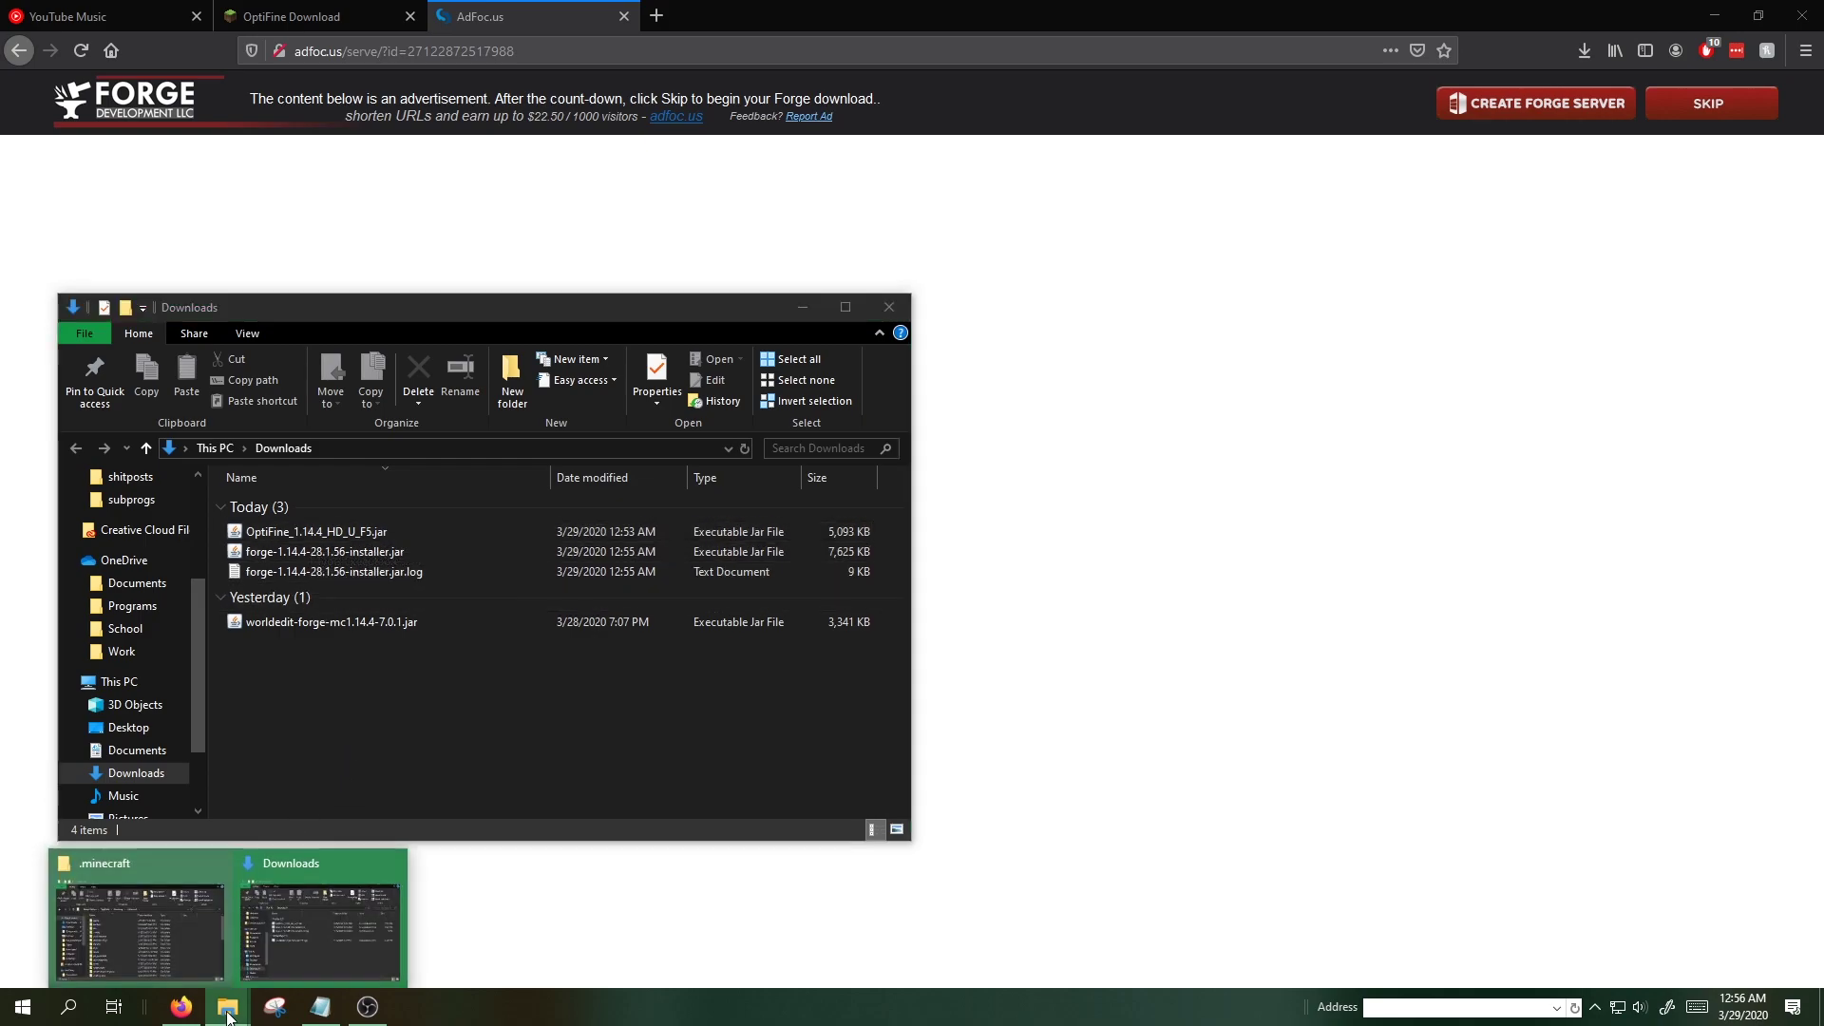
pyautogui.click(184, 965)
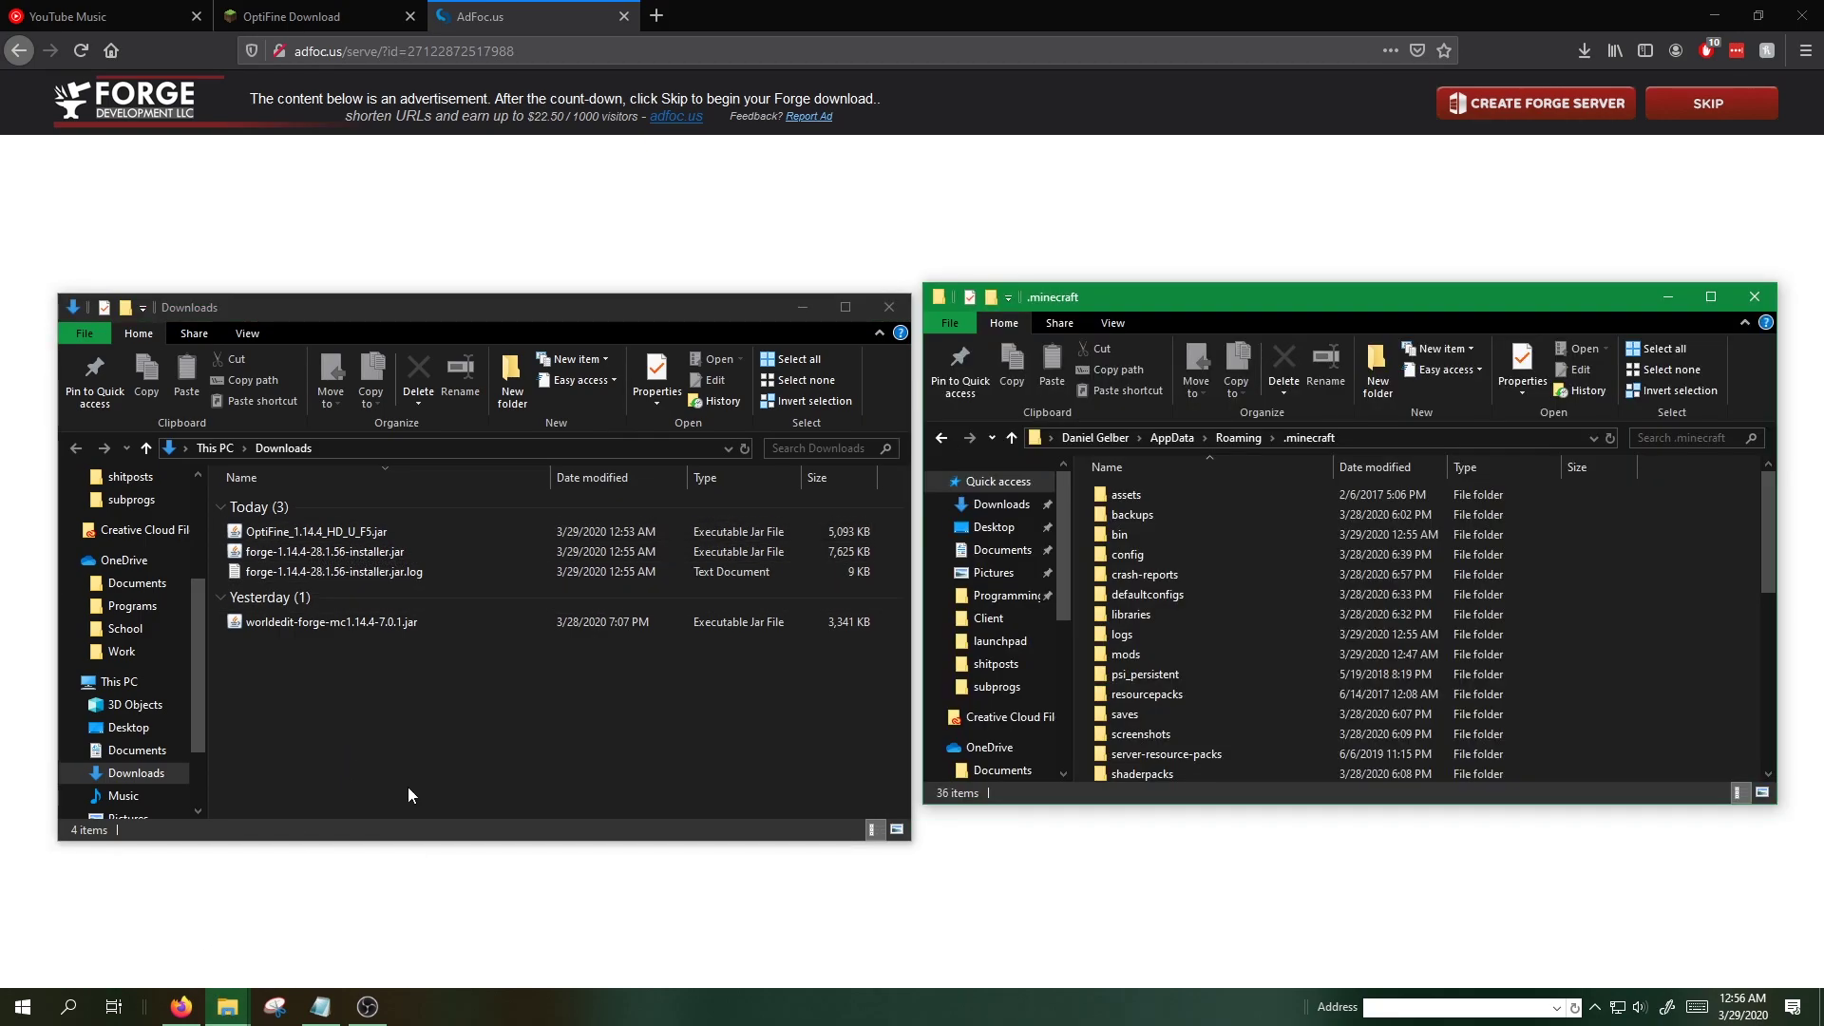
pyautogui.doubleClick(1184, 652)
pyautogui.click(384, 534)
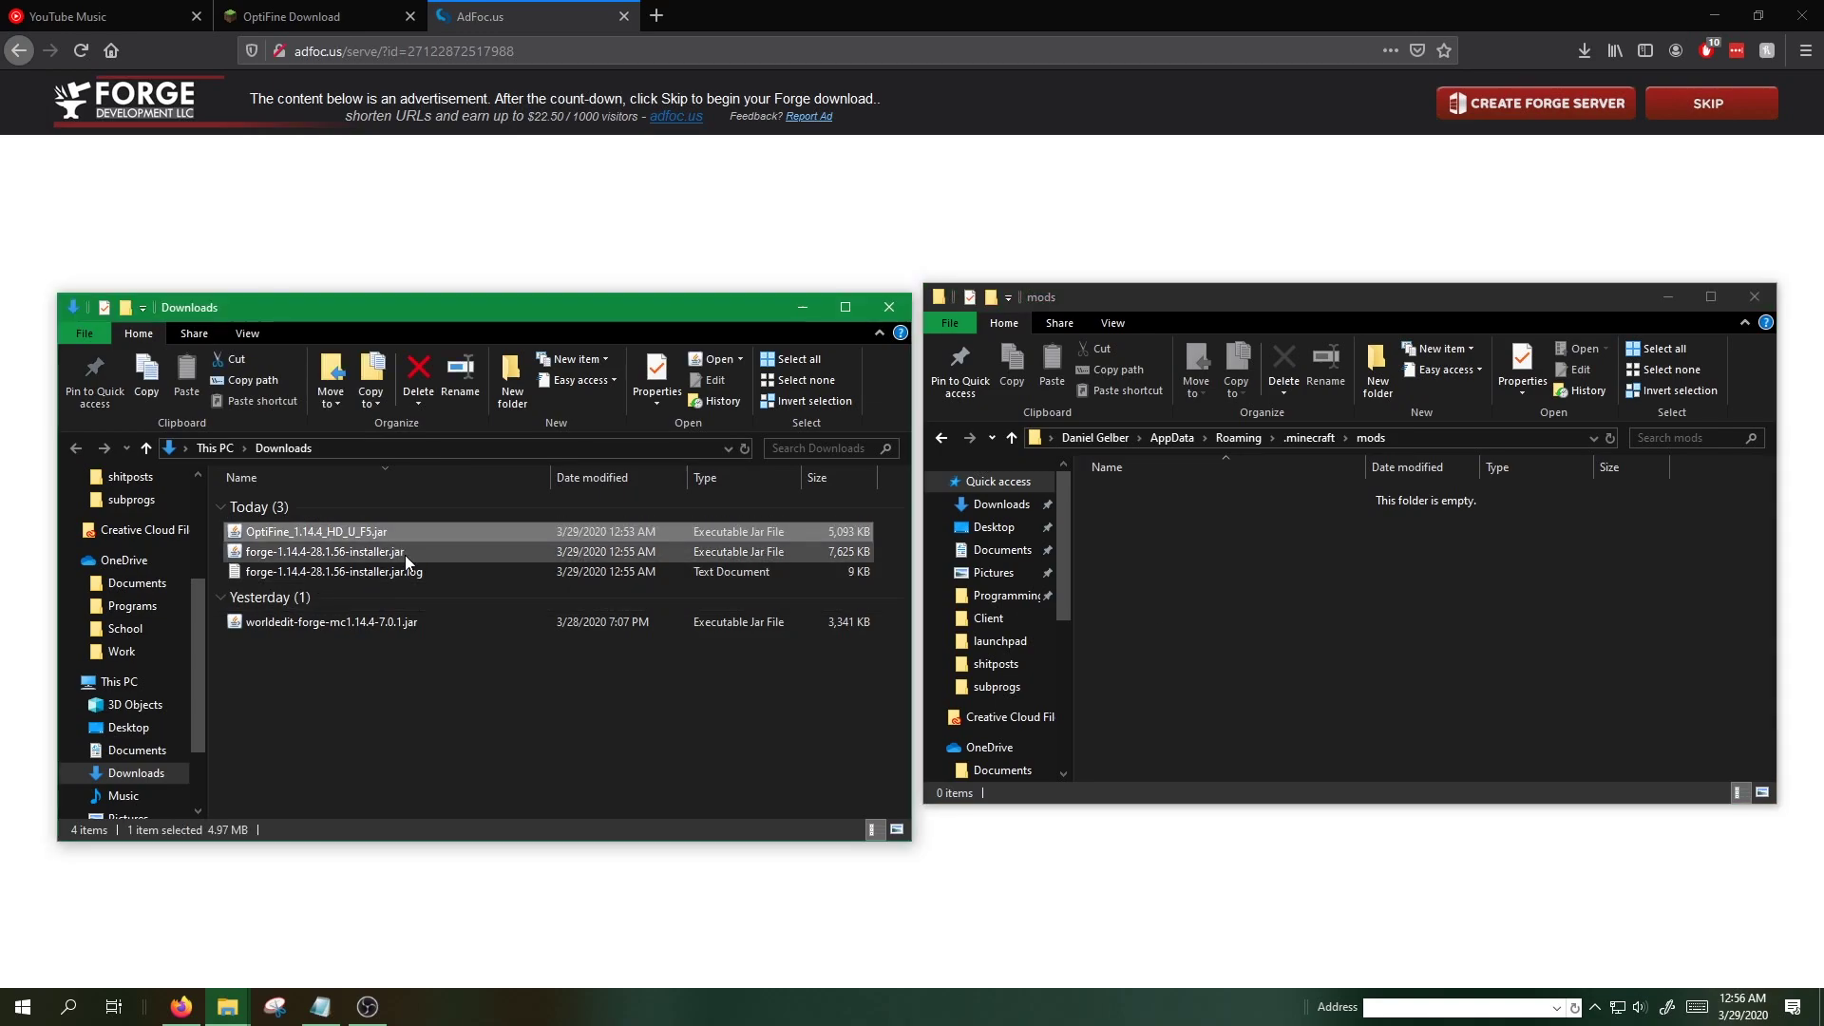
pyautogui.click(1377, 688)
pyautogui.hotkey('ctrl', 'v')
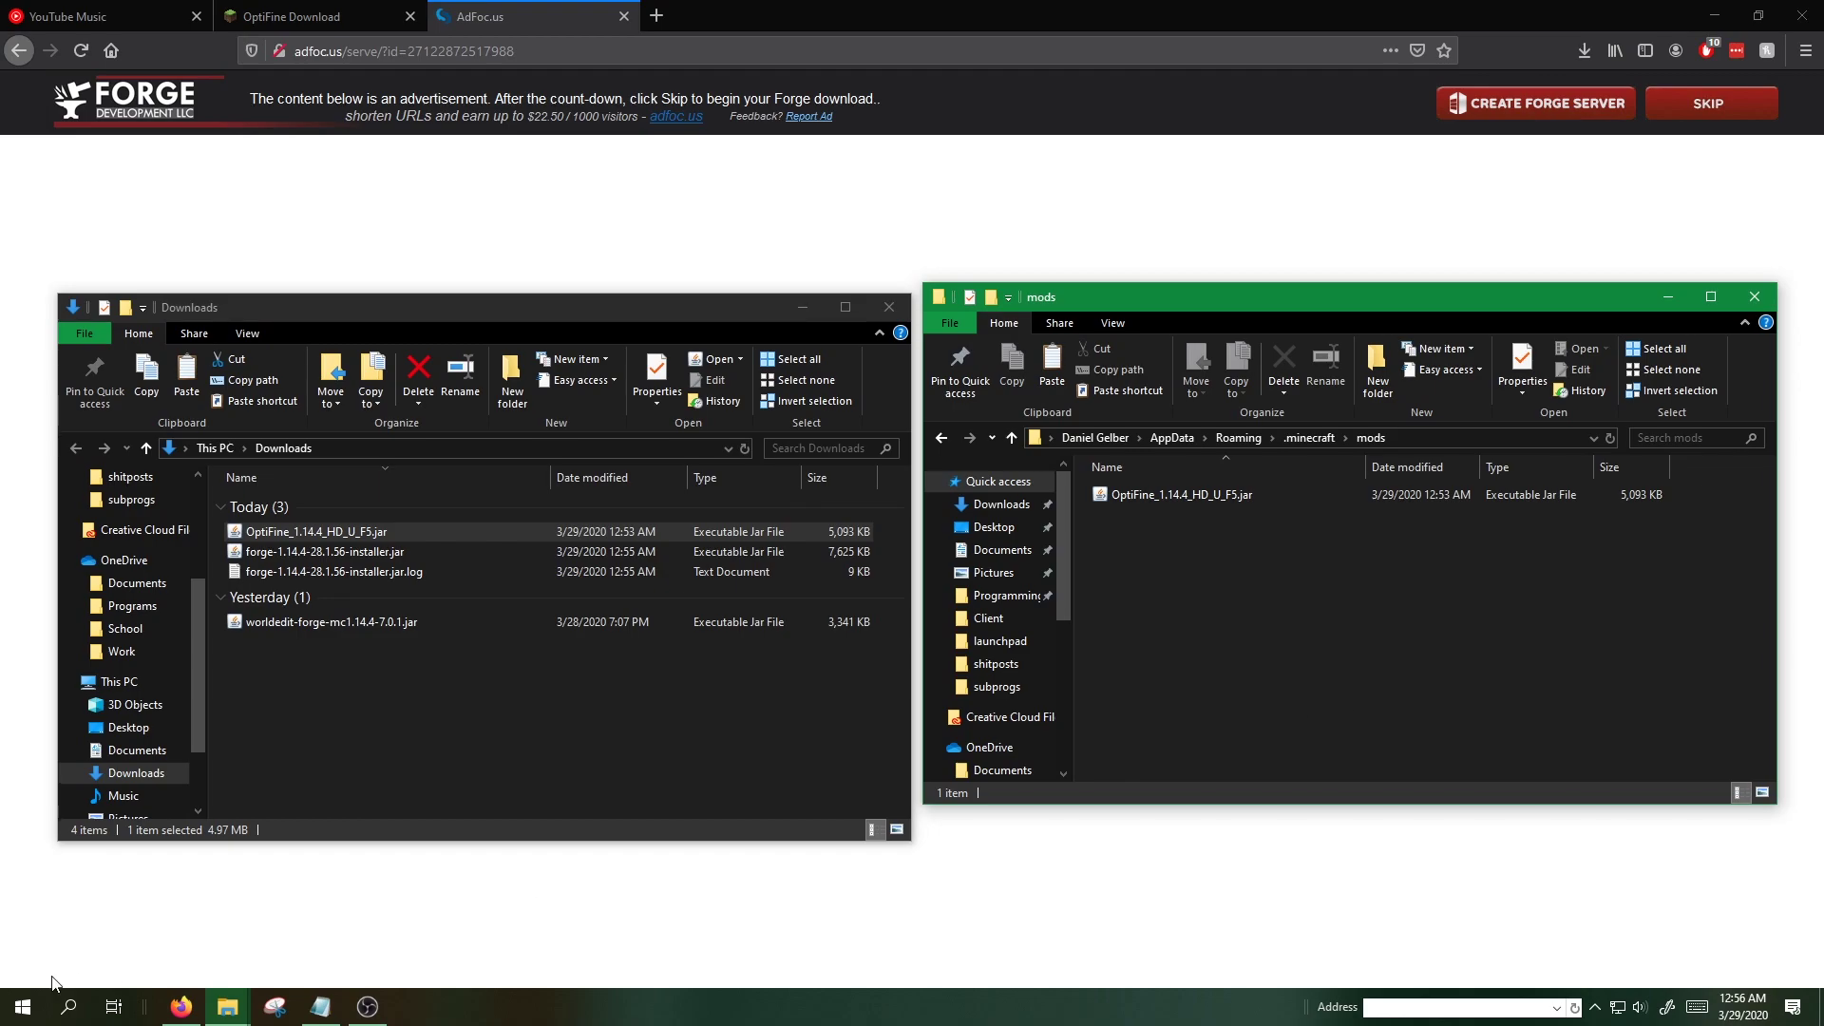
# Step: Launch Minecraft 1.14.4 with Forge again and open the Video Settings to check for OptiFine
pyautogui.click(23, 1006)
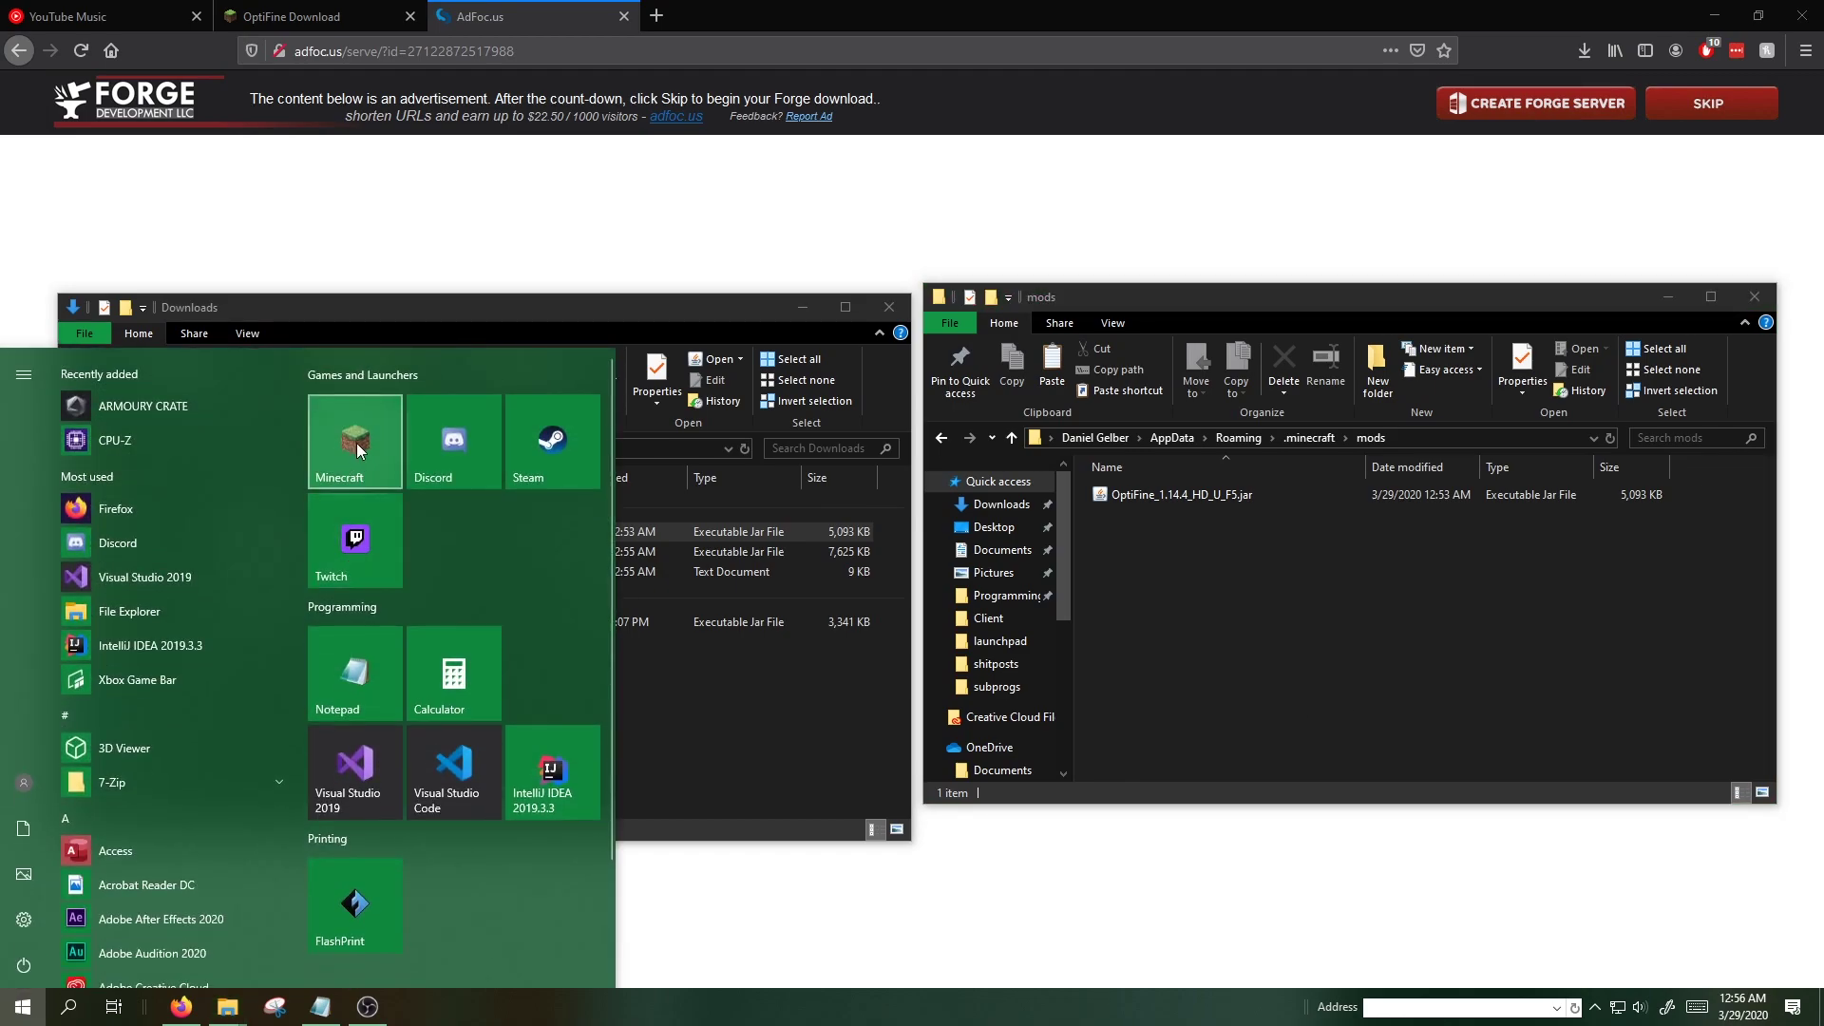
pyautogui.click(356, 442)
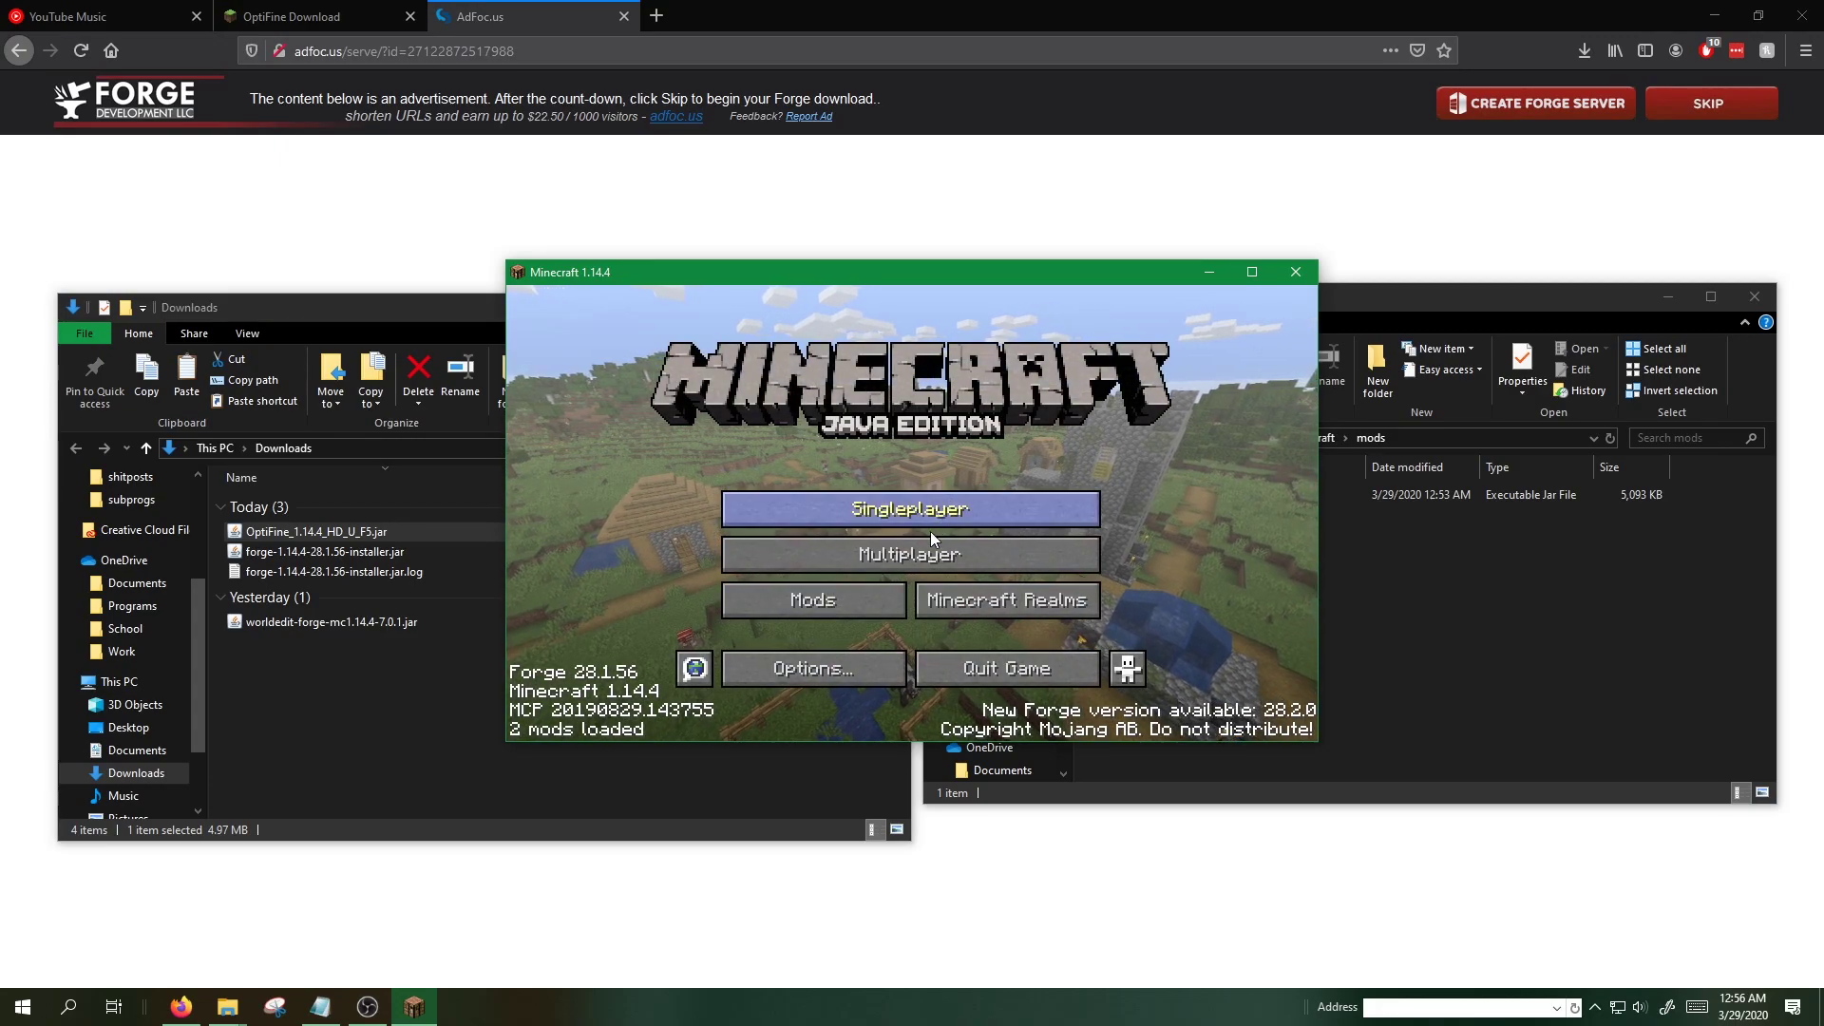
pyautogui.click(803, 667)
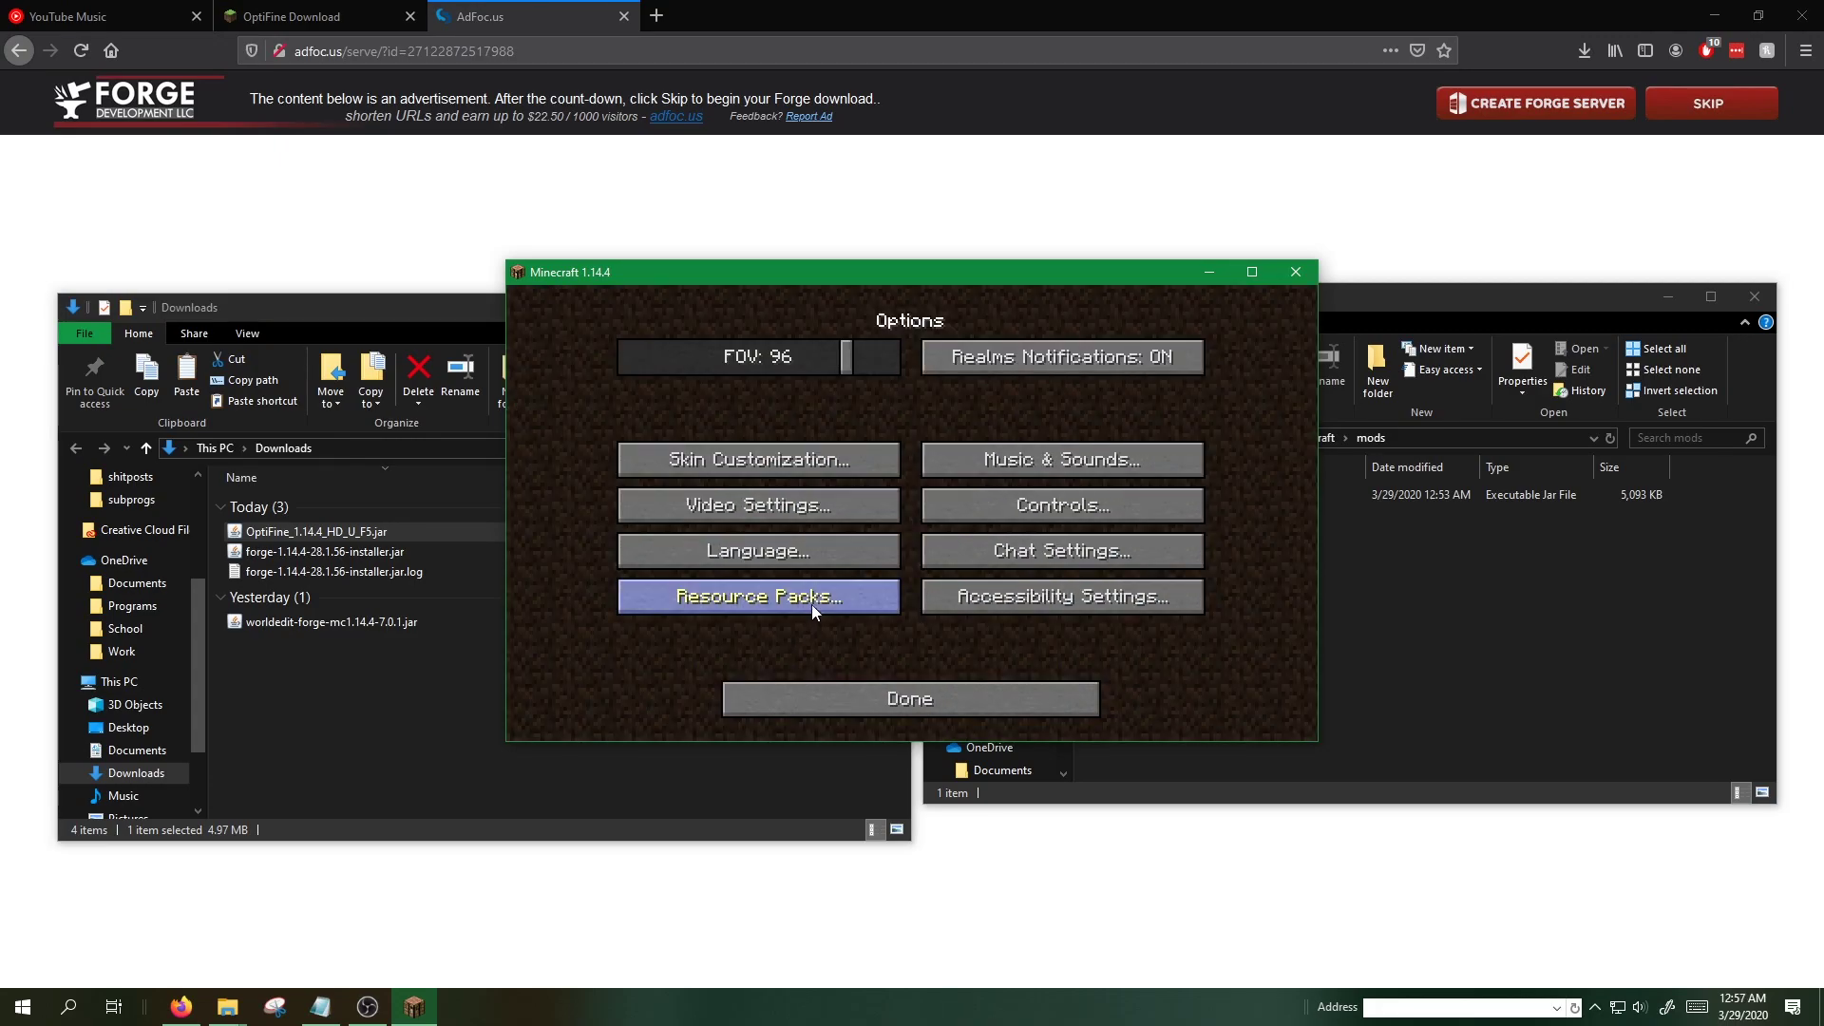
pyautogui.click(823, 505)
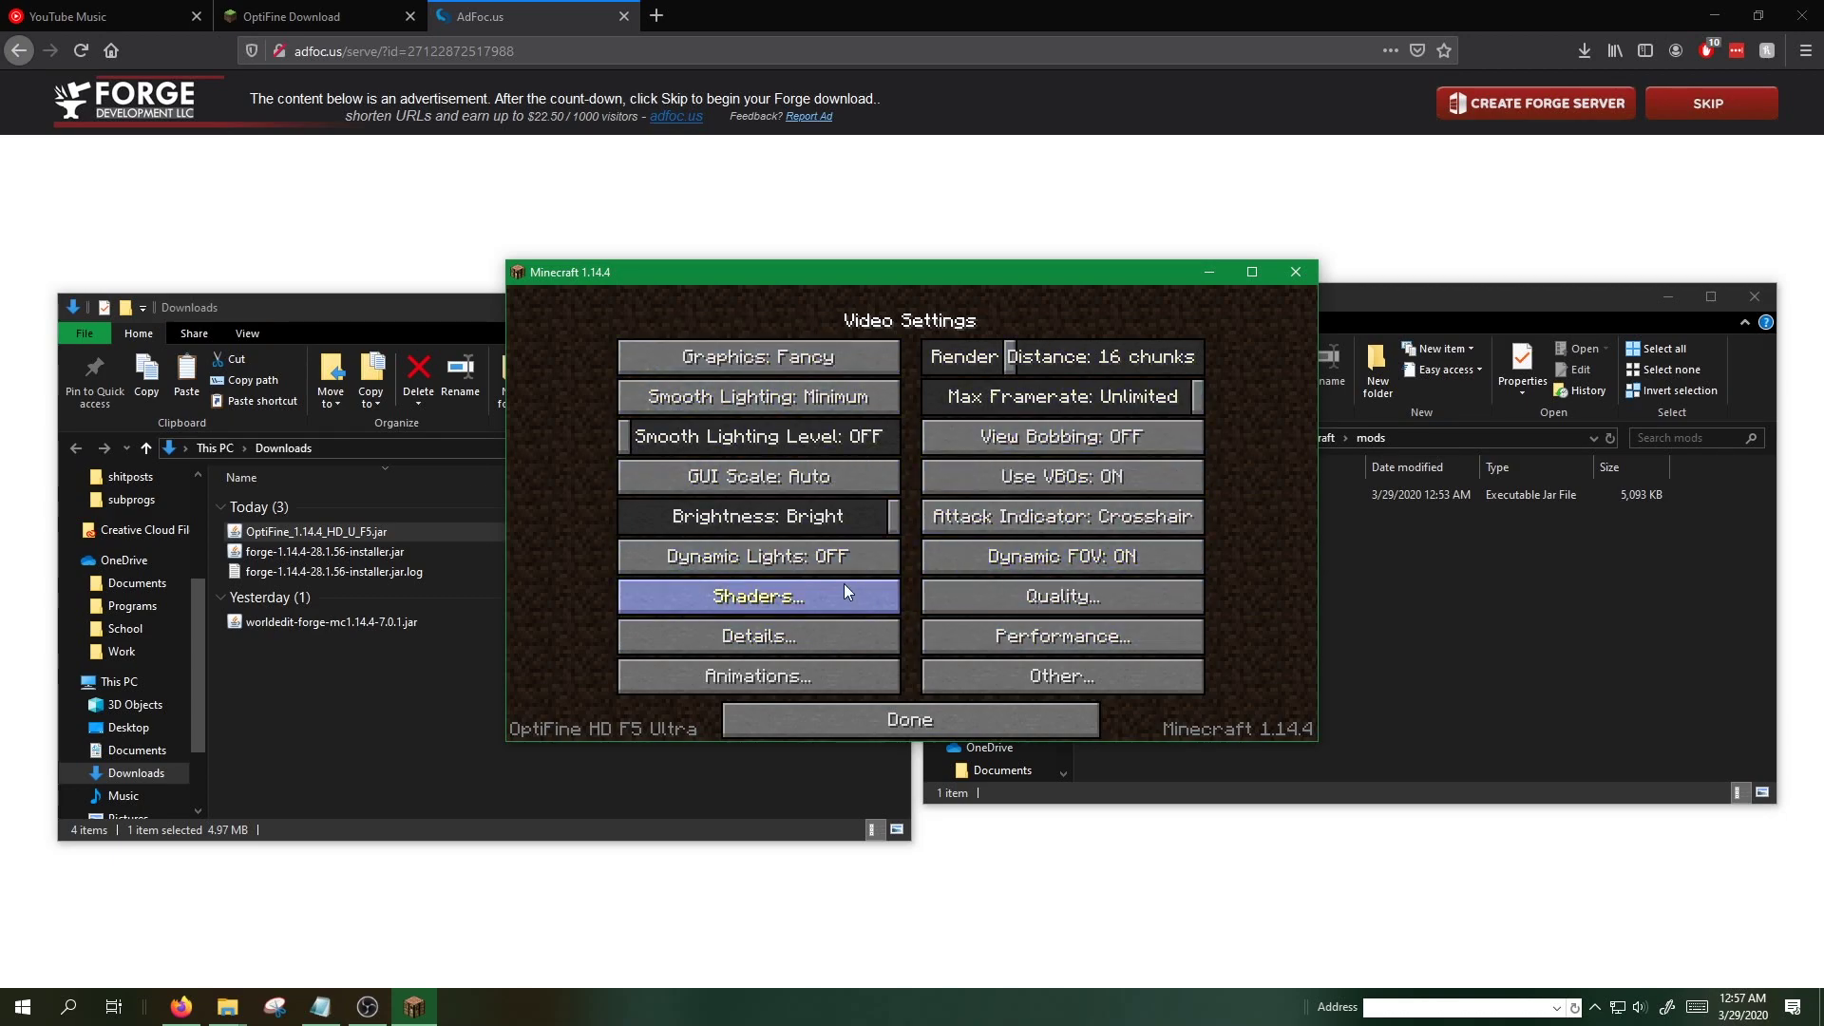
# Step: Inspect the list of available shader packs without changing it and return to the title screen
pyautogui.click(764, 606)
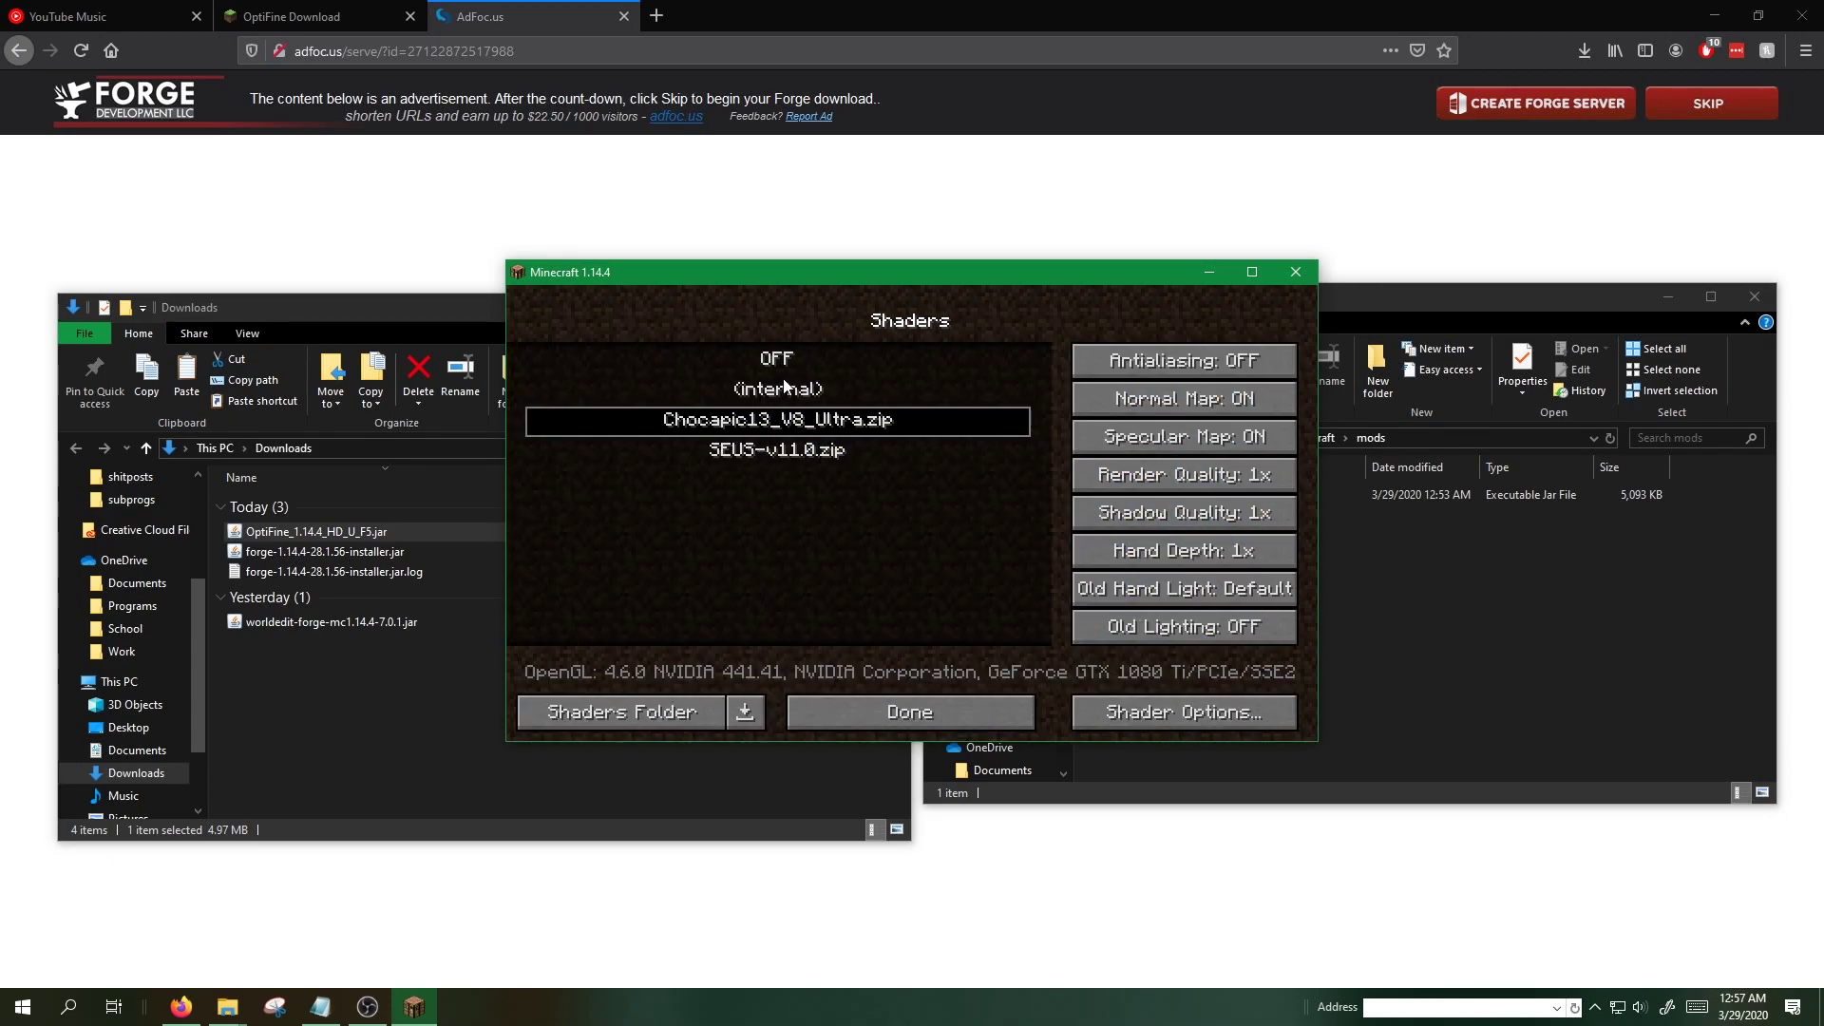
pyautogui.click(984, 716)
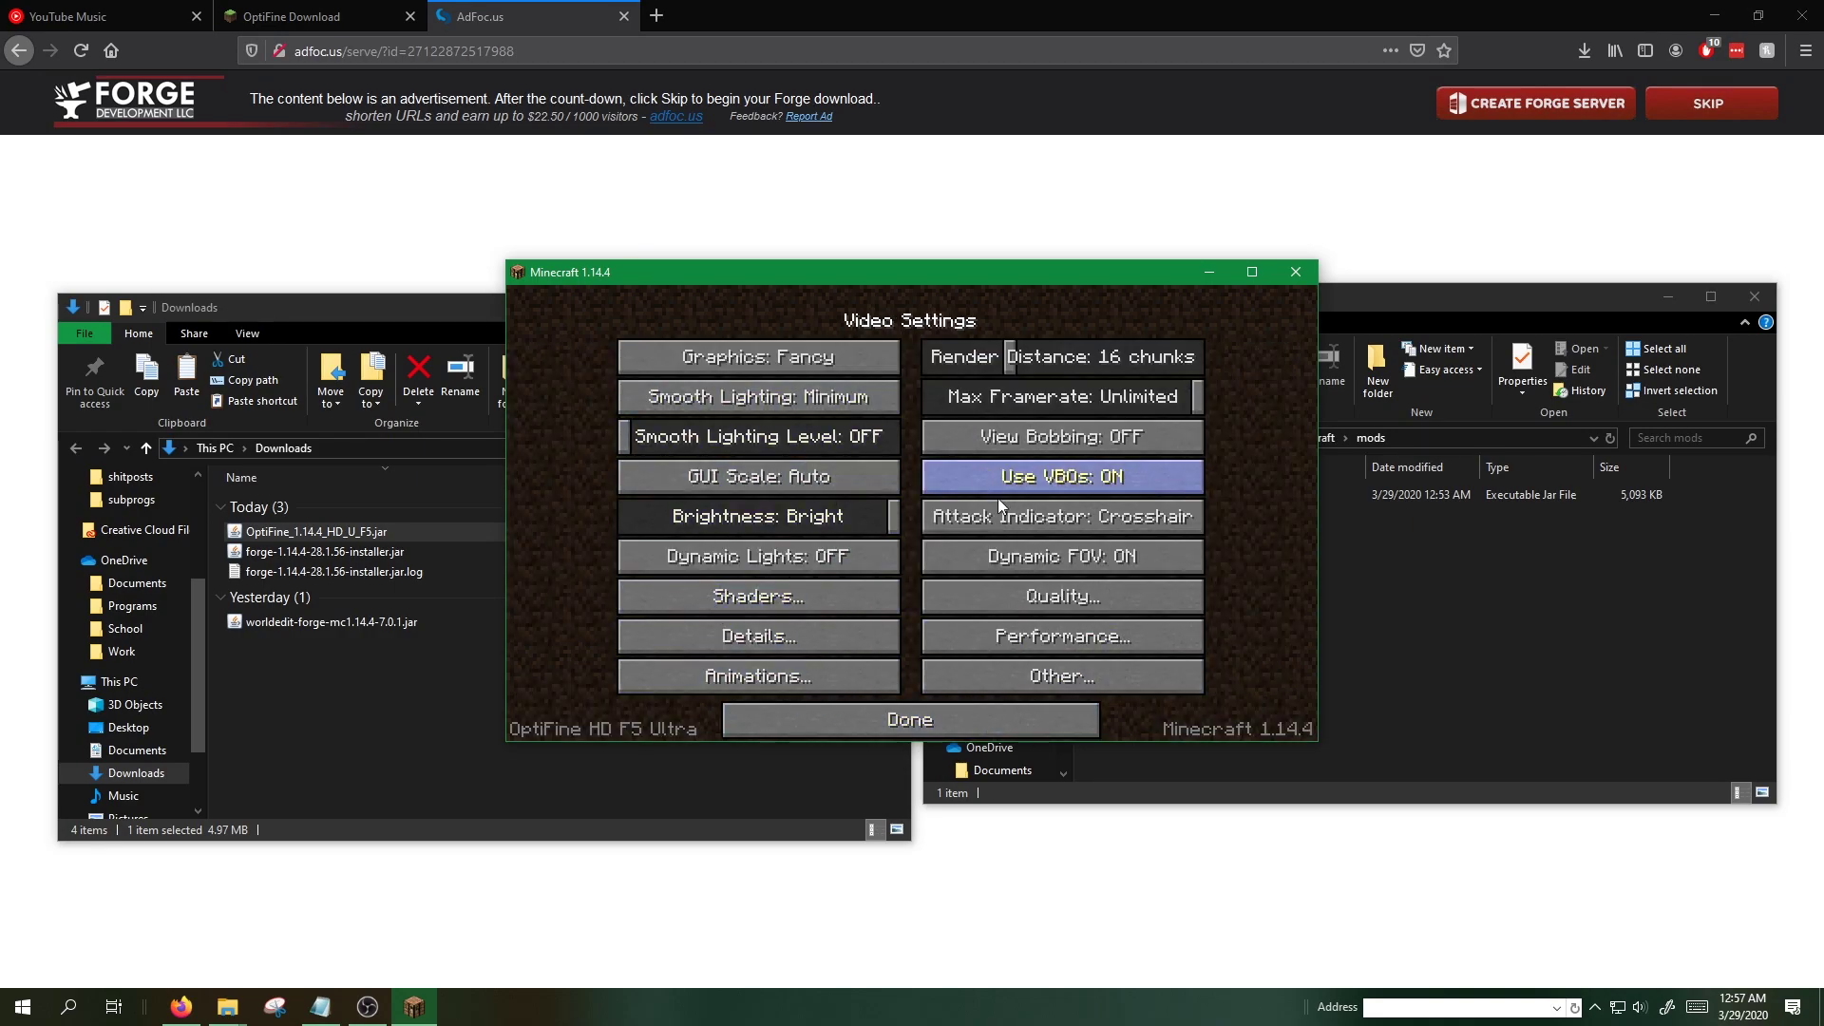
pyautogui.click(909, 718)
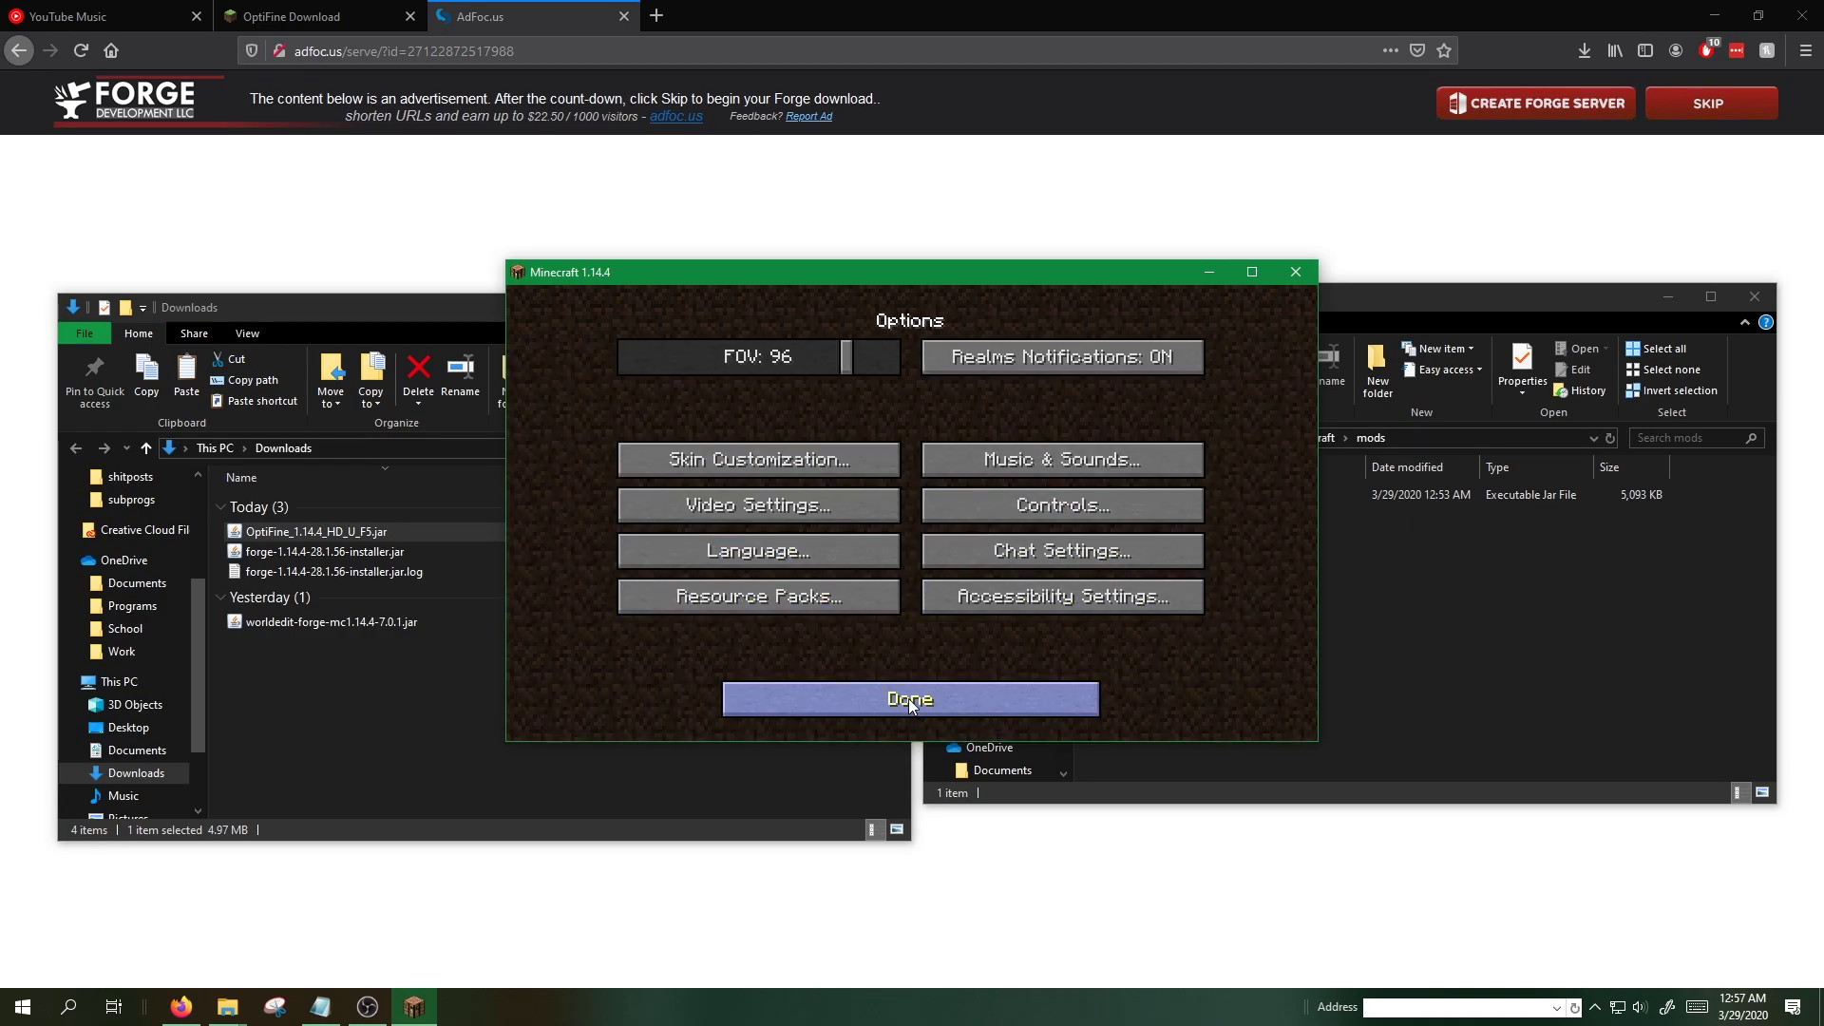
pyautogui.click(908, 699)
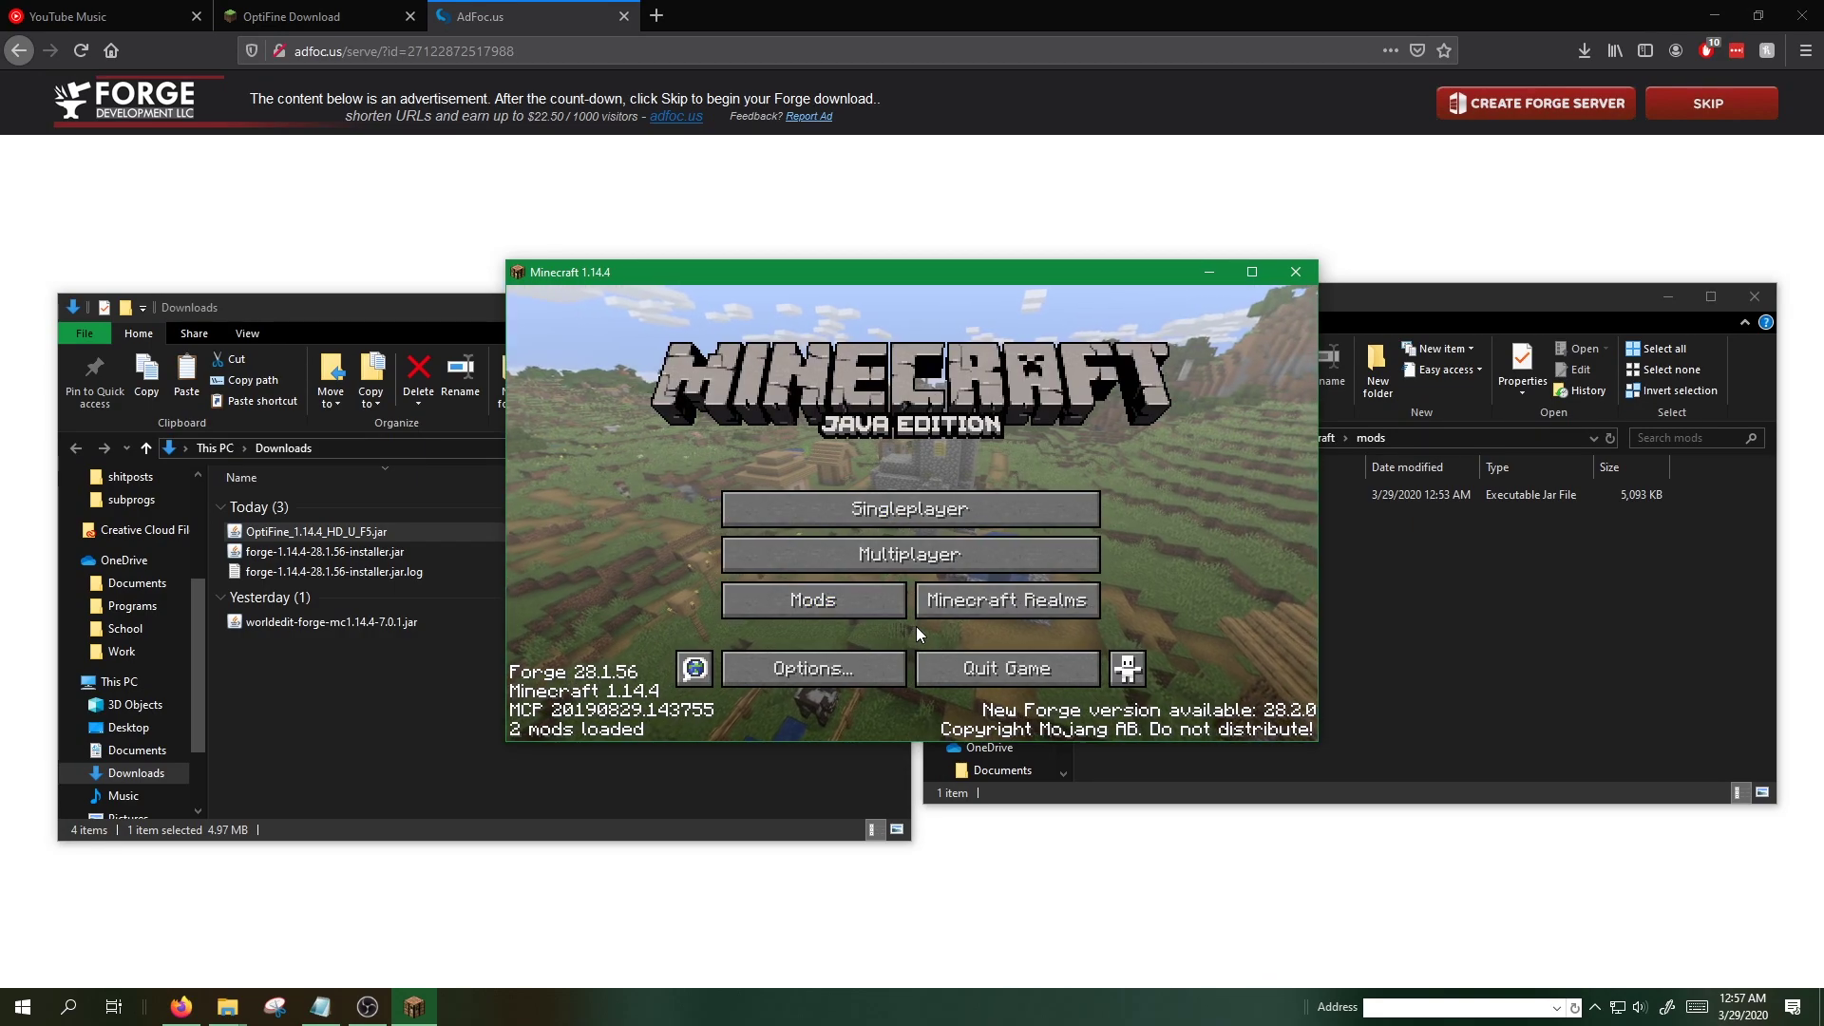